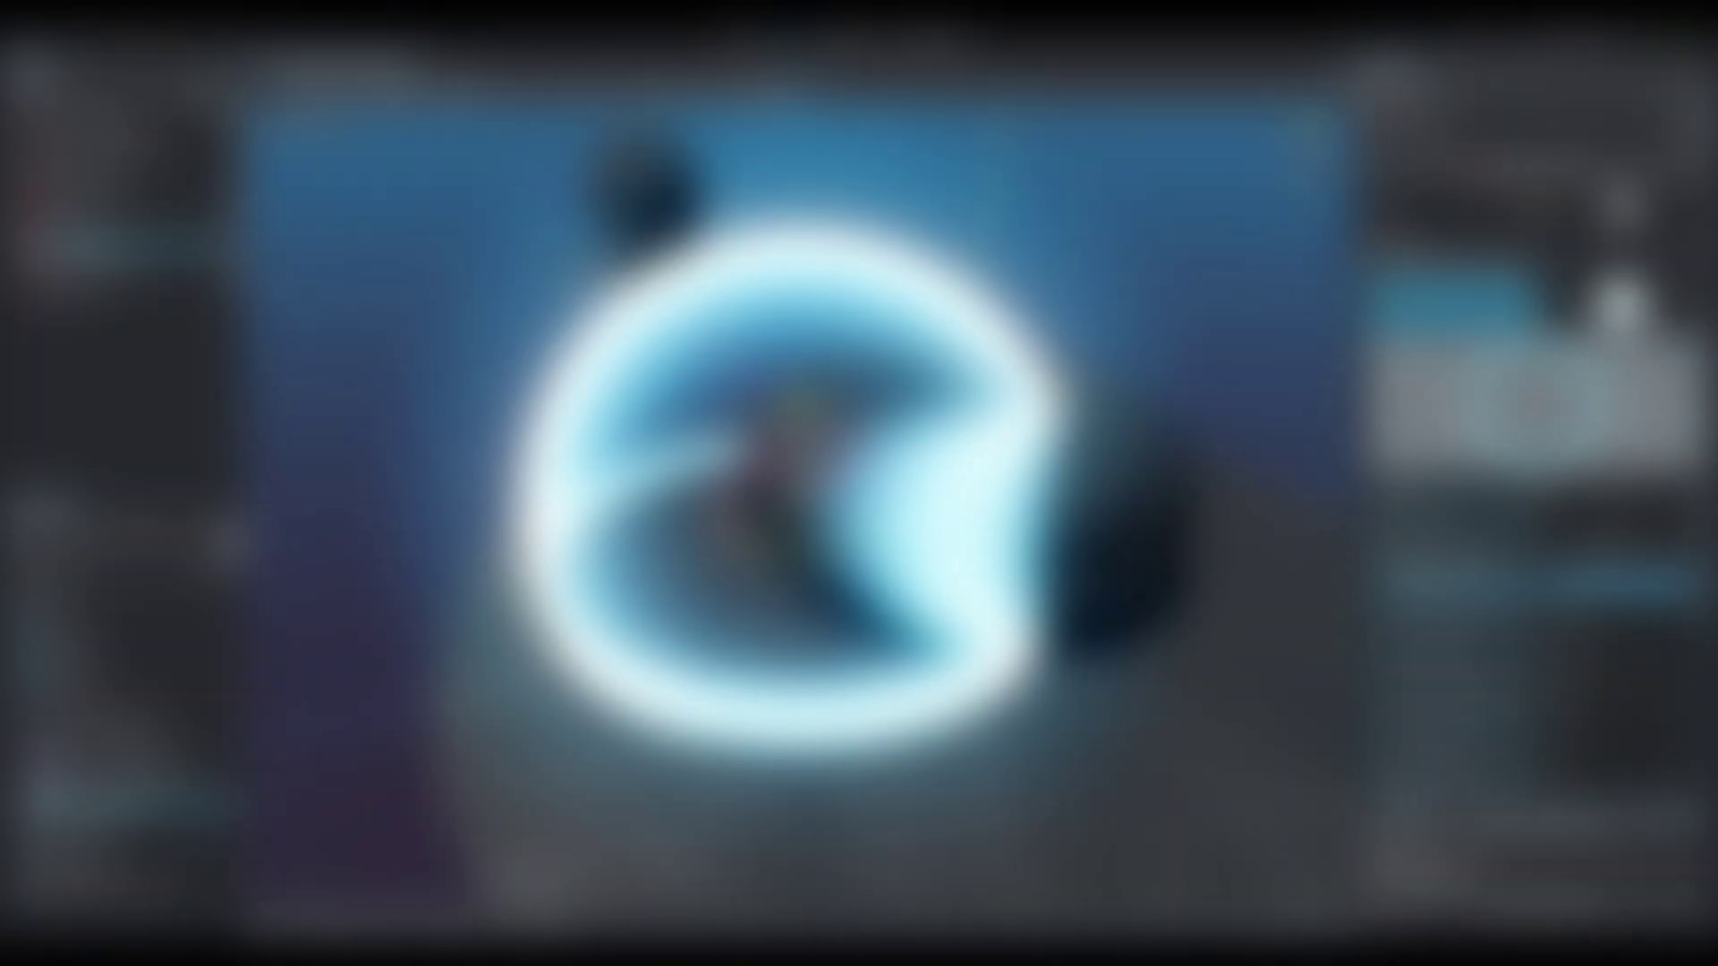
- Set the hologram sphere's Base Color shader parameter to green with hex value 539000
mouse_move(1575, 309)
mouse_down()
mouse_move(1486, 367)
mouse_move(1496, 394)
mouse_up()
mouse_move(1705, 333)
mouse_down()
mouse_move(1706, 442)
mouse_move(1702, 215)
mouse_move(1698, 338)
mouse_move(1695, 308)
mouse_up()
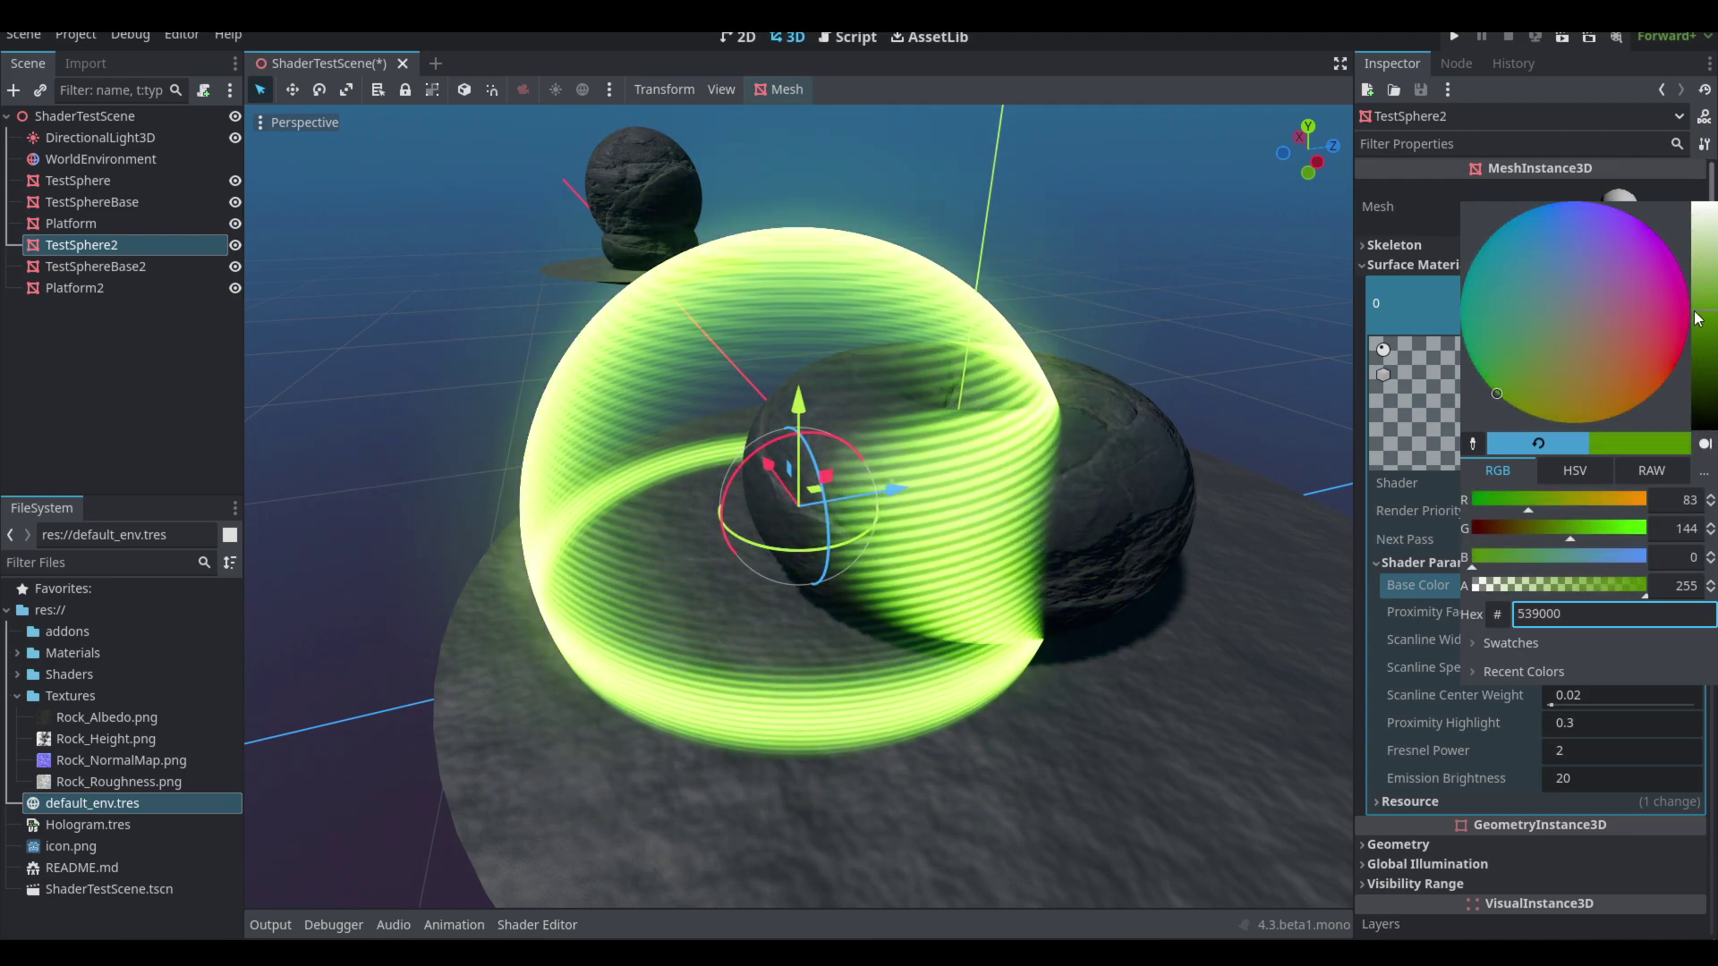
click(1343, 537)
- Adjust the hologram's Scanline Center Weight, Fresnel Power and Proximity Highlight shader parameters
drag(1578, 702, 1558, 649)
middle_drag(829, 497, 1058, 540)
mouse_move(1610, 751)
mouse_down()
mouse_move(1642, 752)
mouse_move(1566, 781)
mouse_move(1602, 780)
mouse_up()
drag(1586, 717, 1568, 717)
drag(1568, 717, 1559, 717)
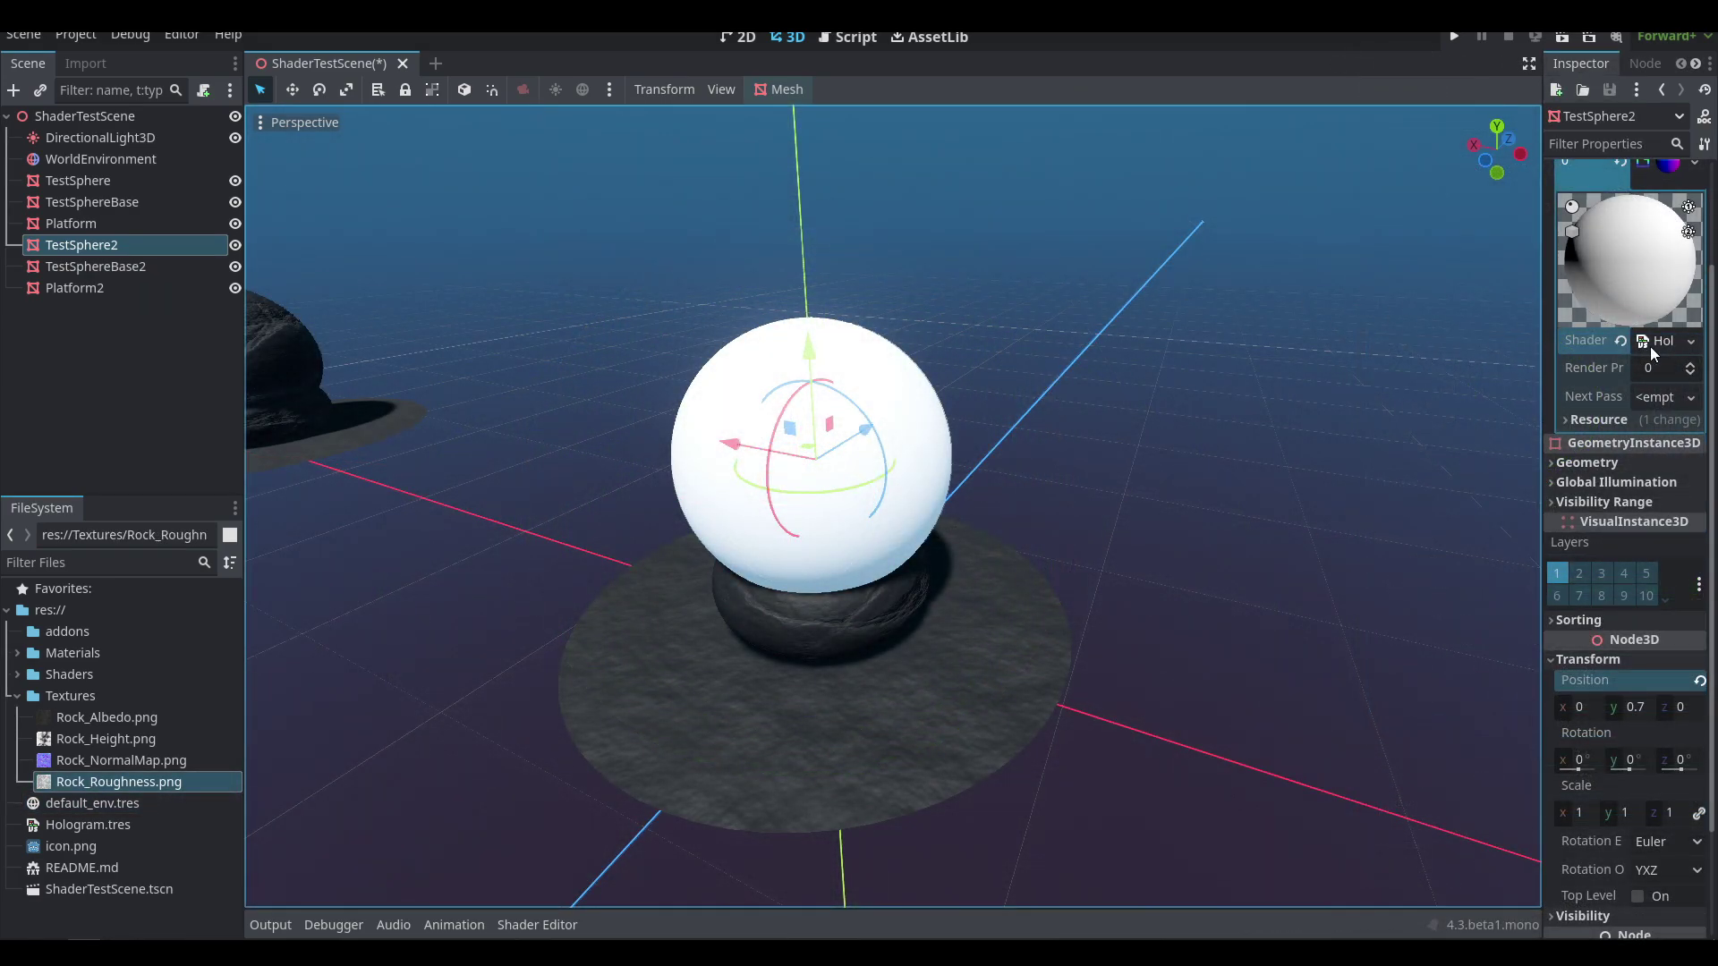
- Open the Hologram shader from TestSphere2's material for editing and inspect the sphere up close in the viewport
click(1664, 343)
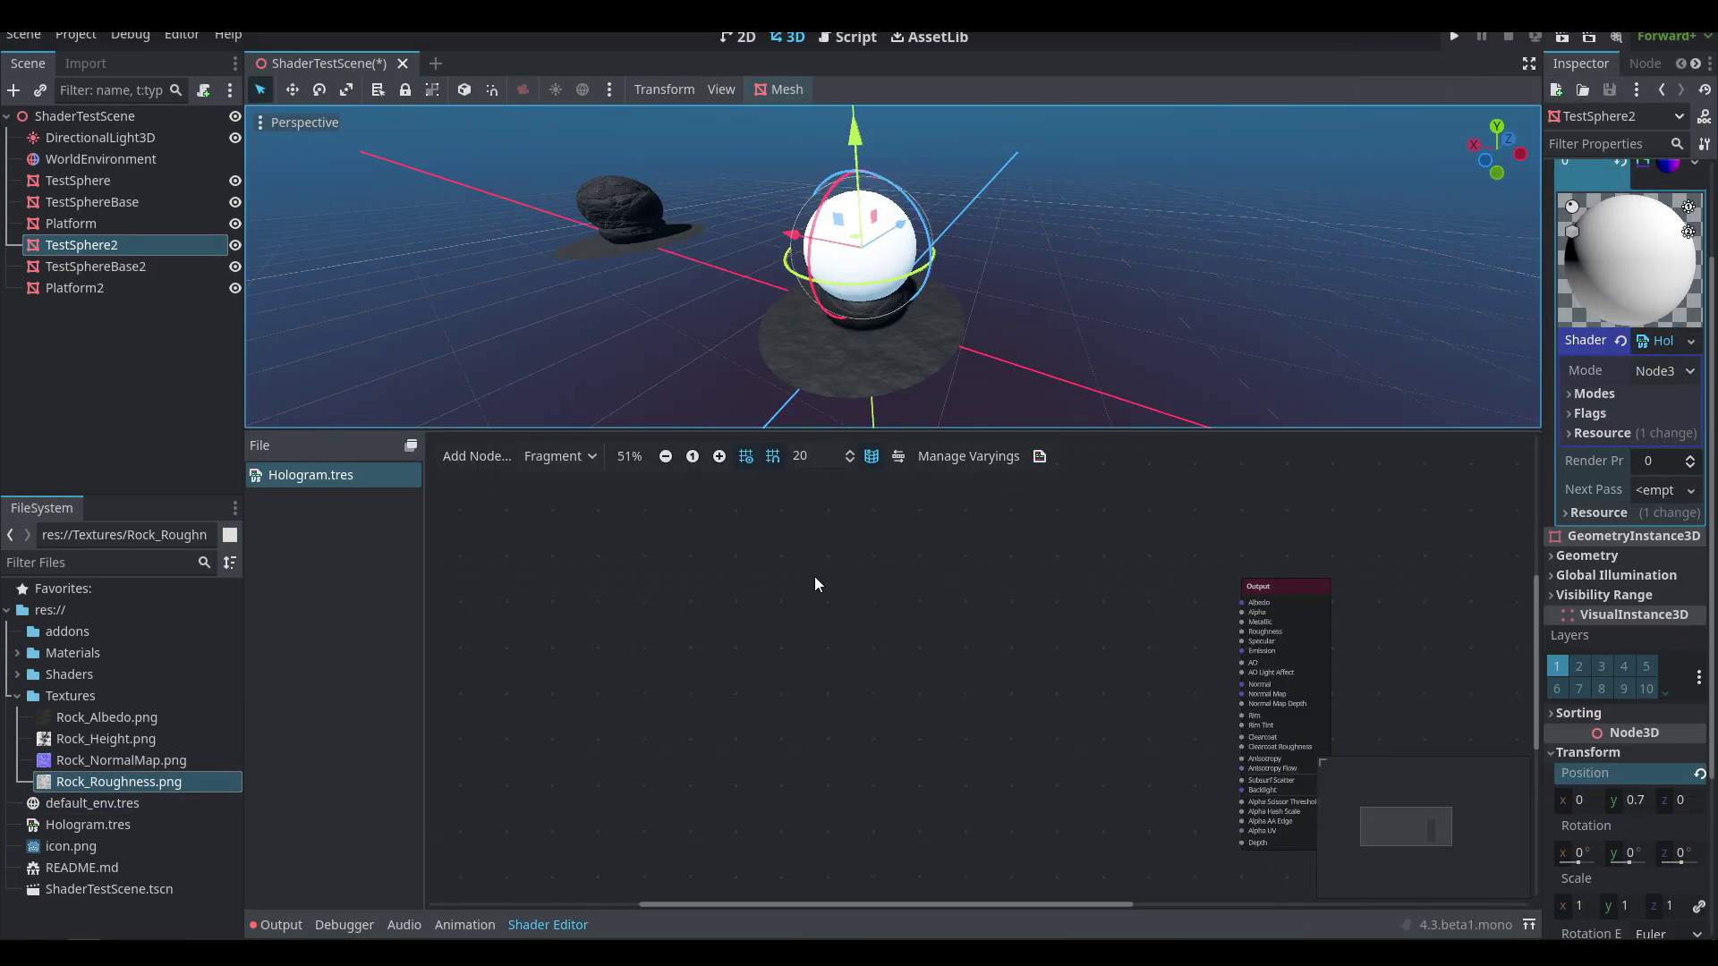
middle_drag(1031, 594, 969, 560)
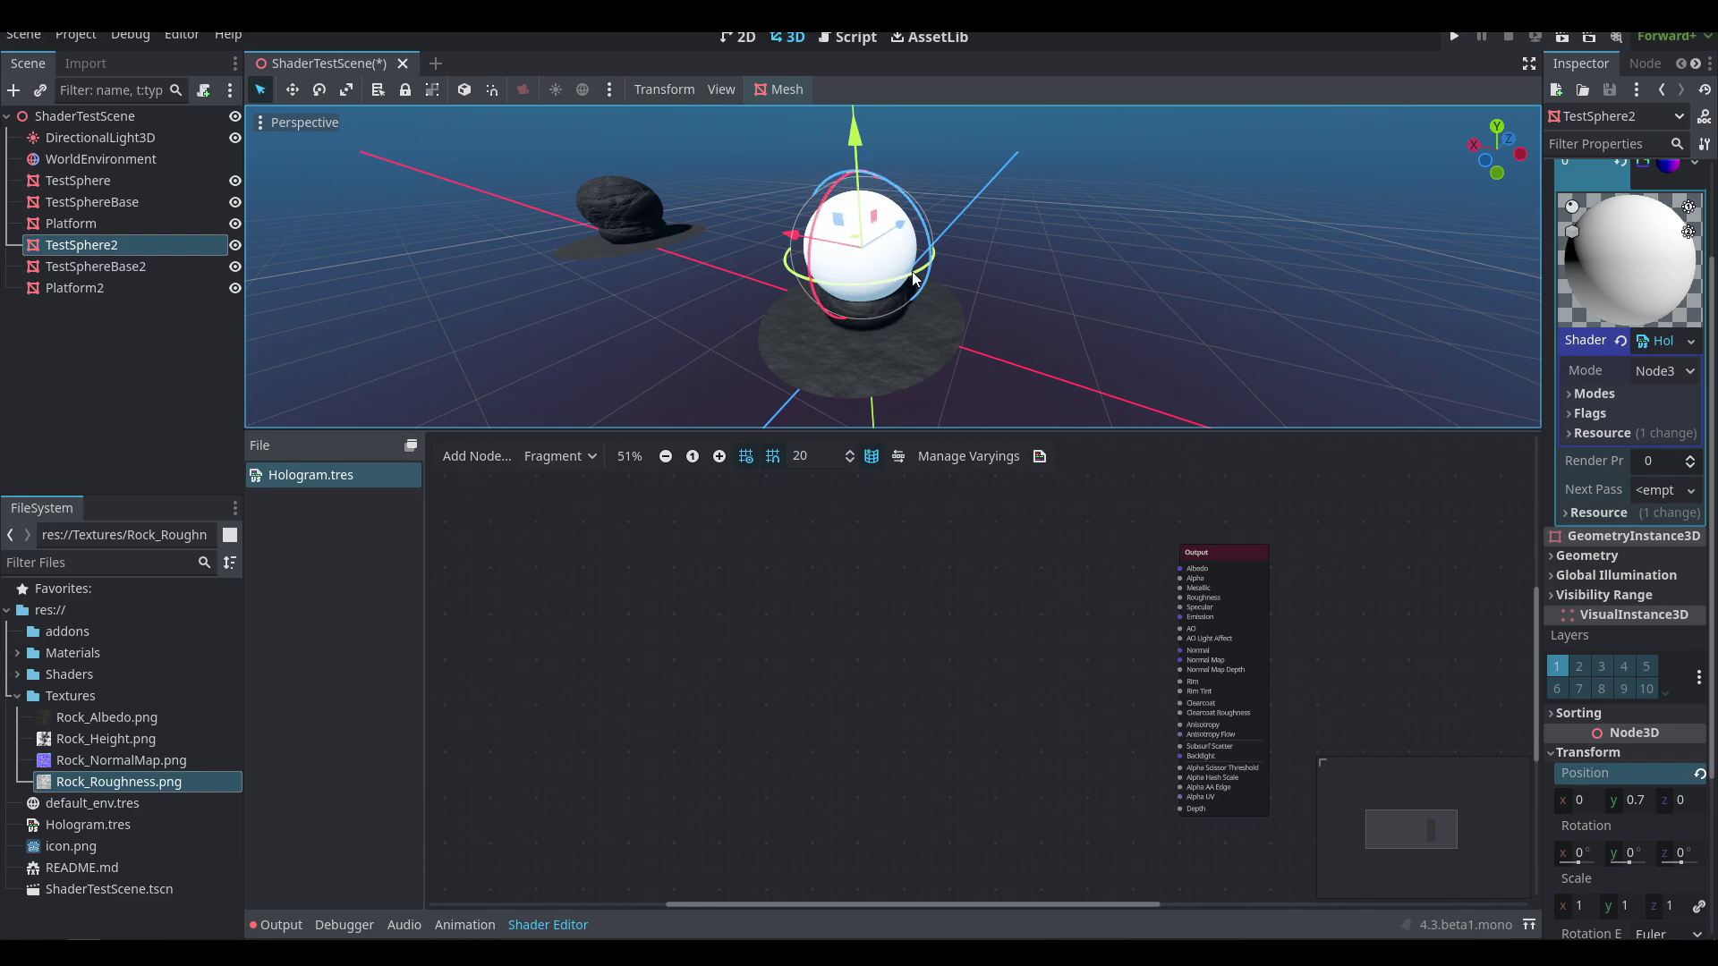
middle_drag(793, 216, 874, 264)
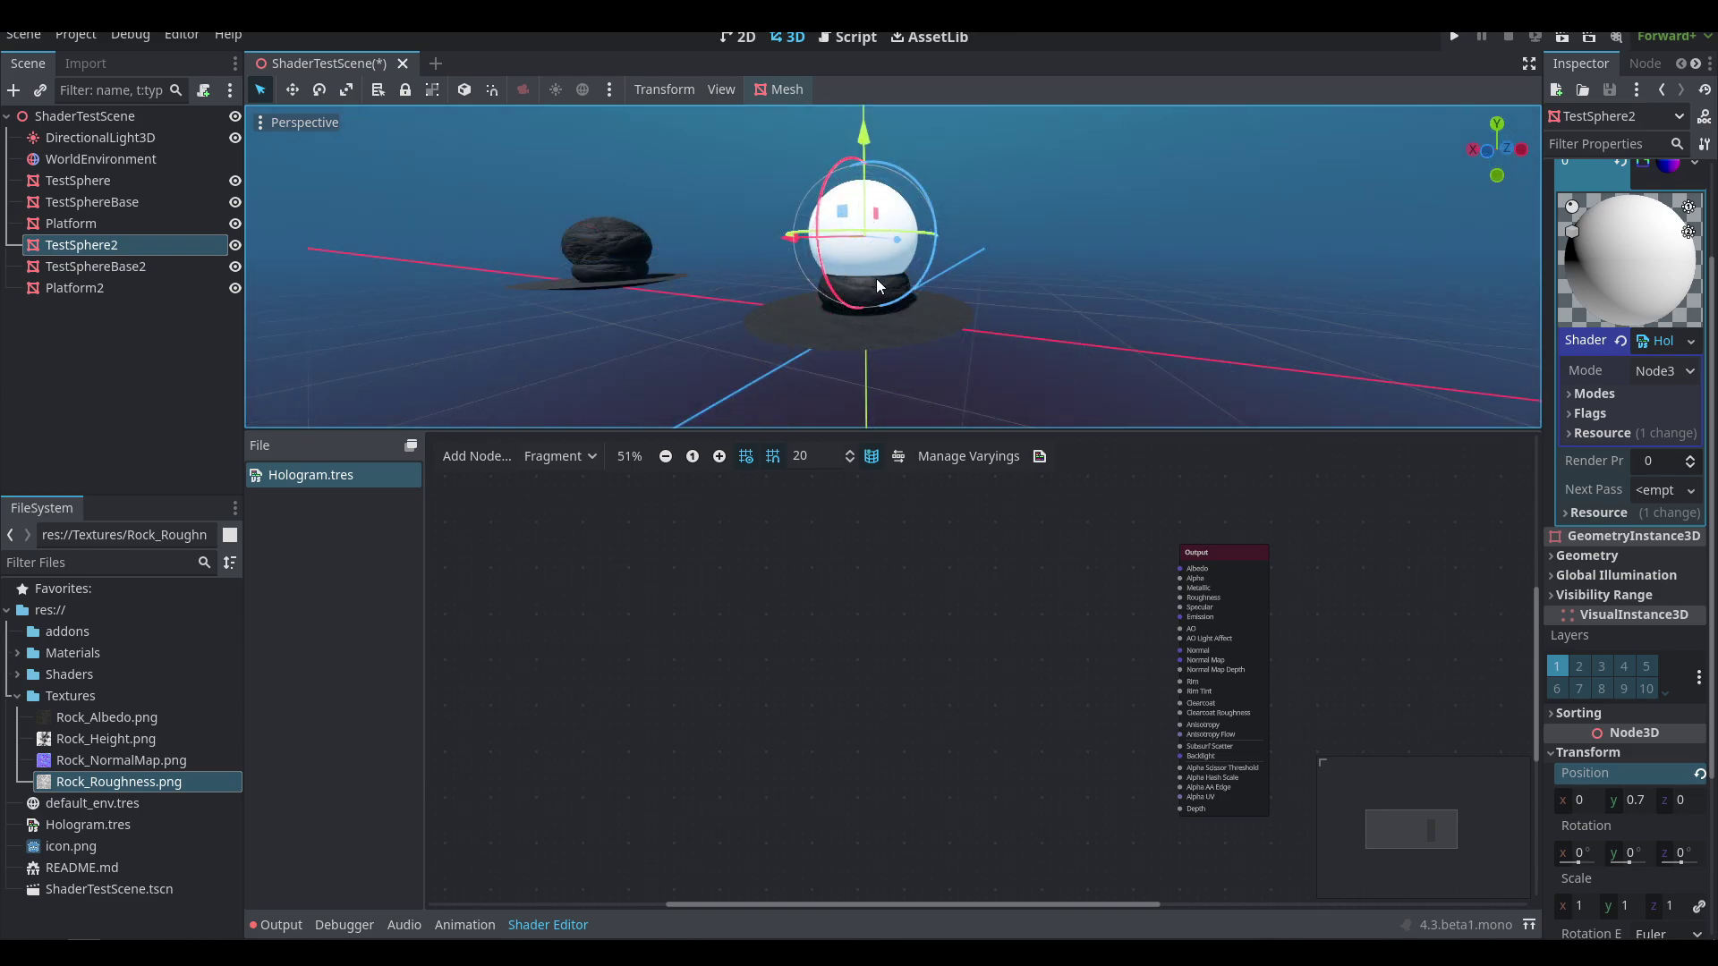
scroll(877, 283, up, 10)
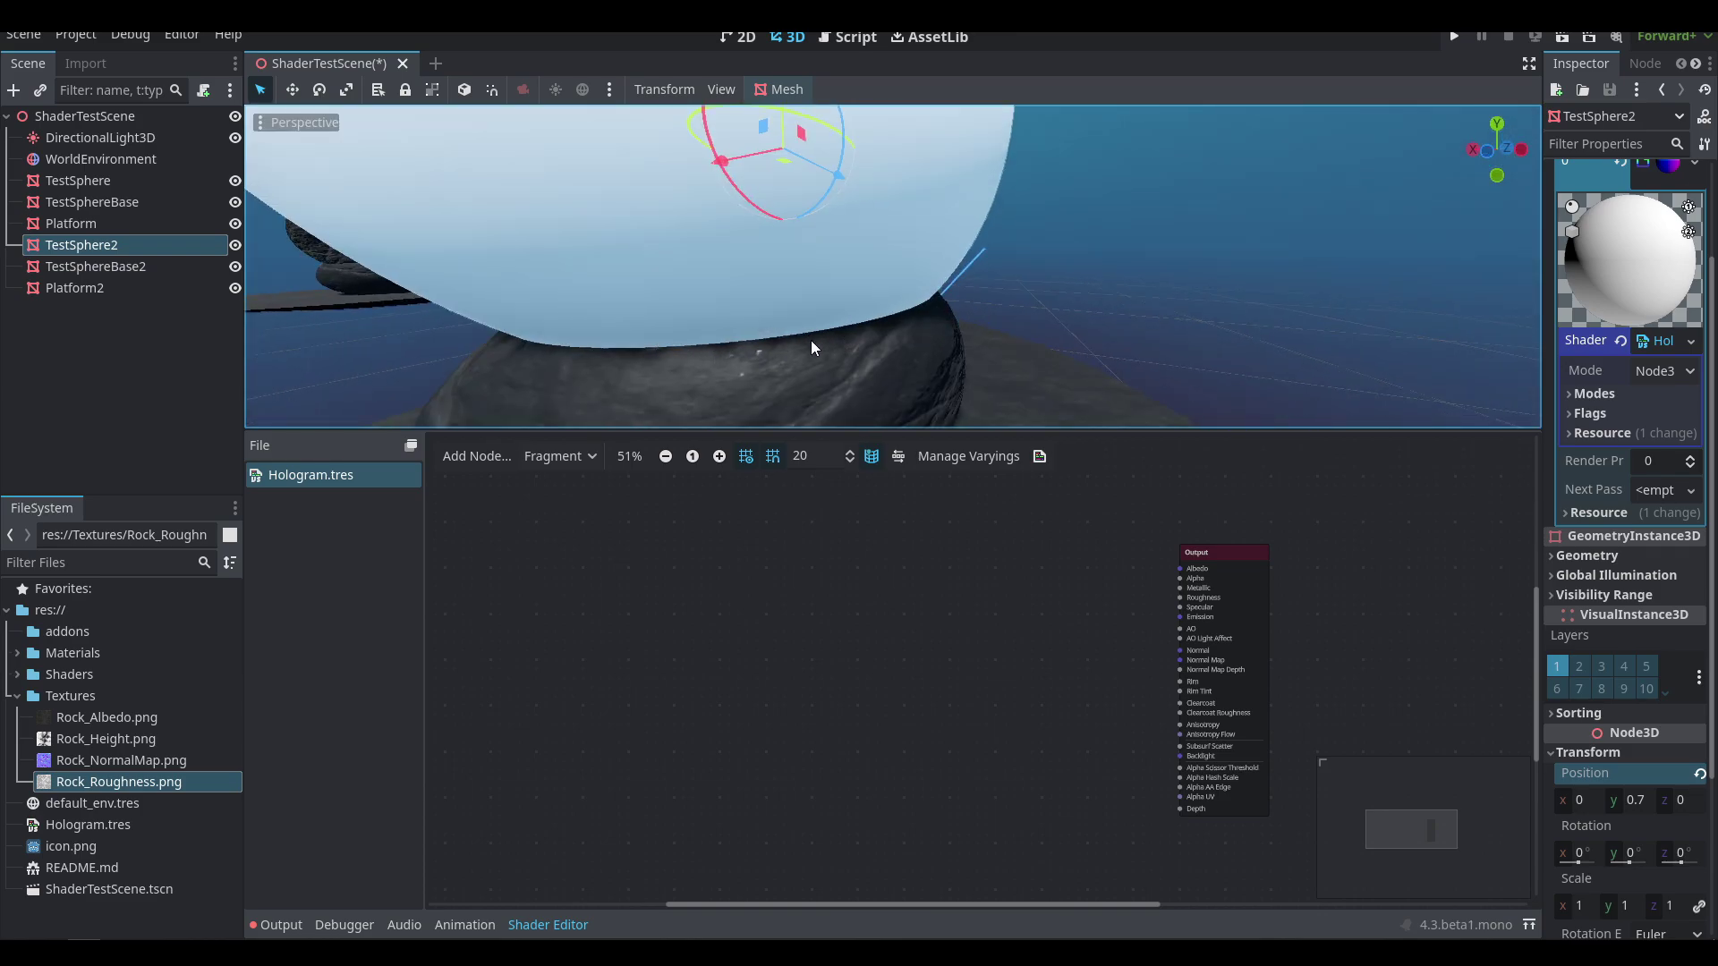
scroll(831, 319, down, 10)
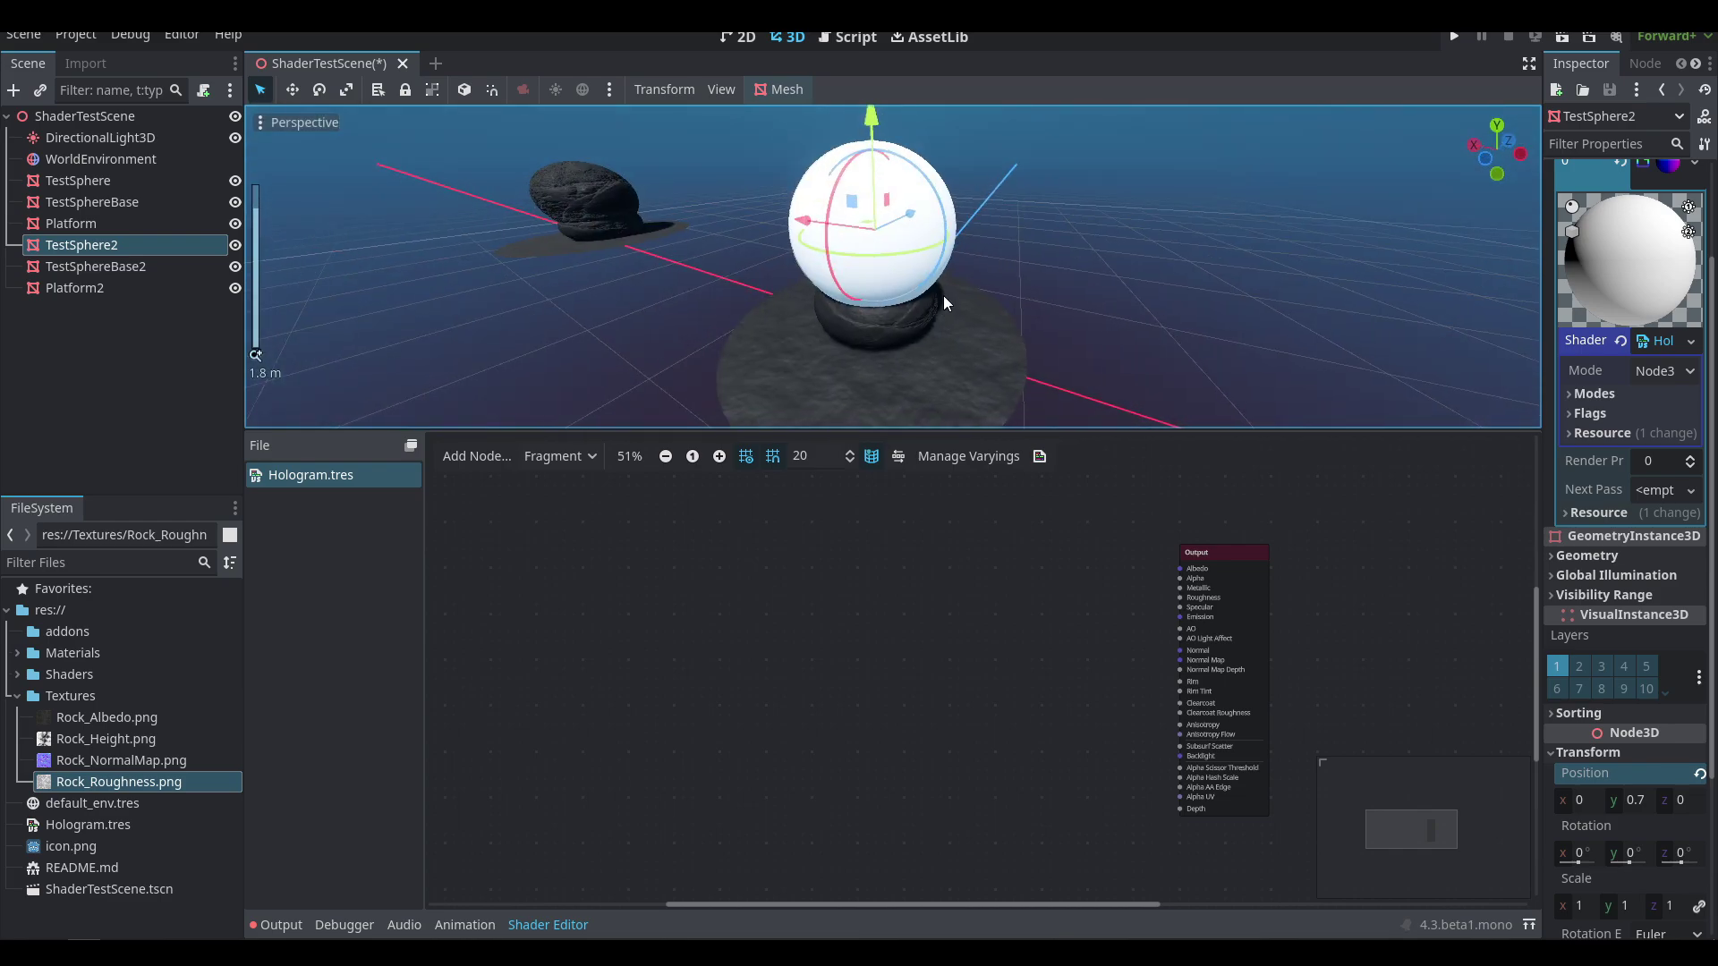
- Add a Vertex input node to the Fragment graph and place it well away from the Output node
right_click(621, 586)
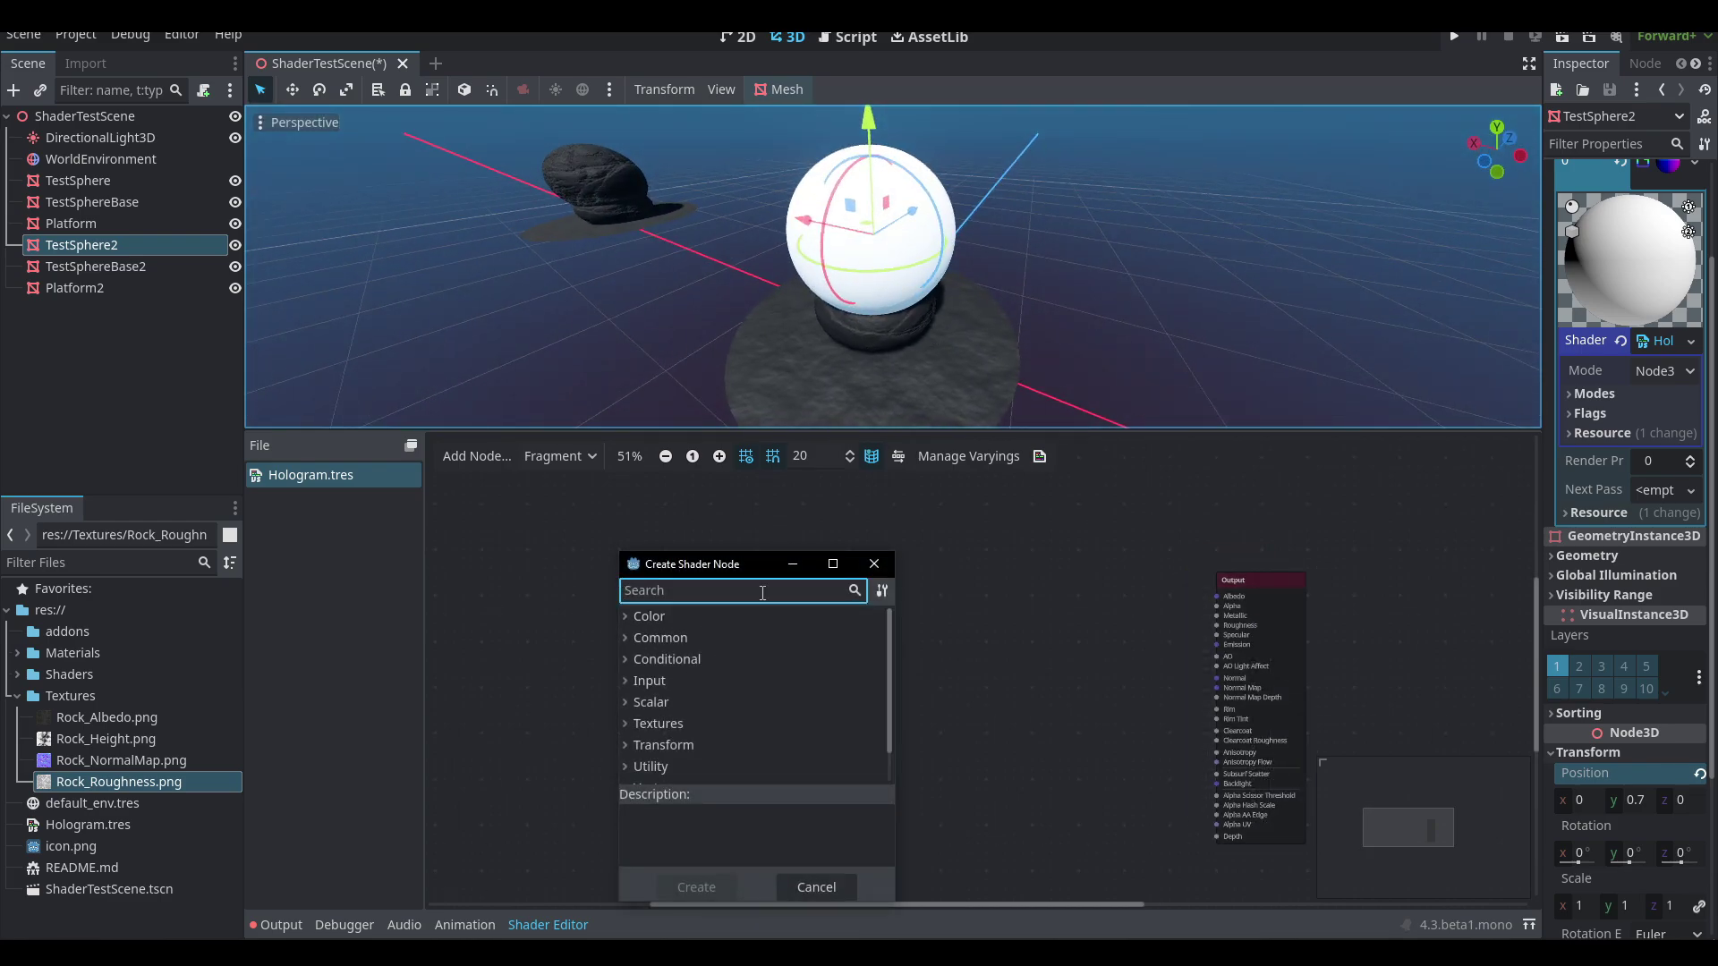
text(verte)
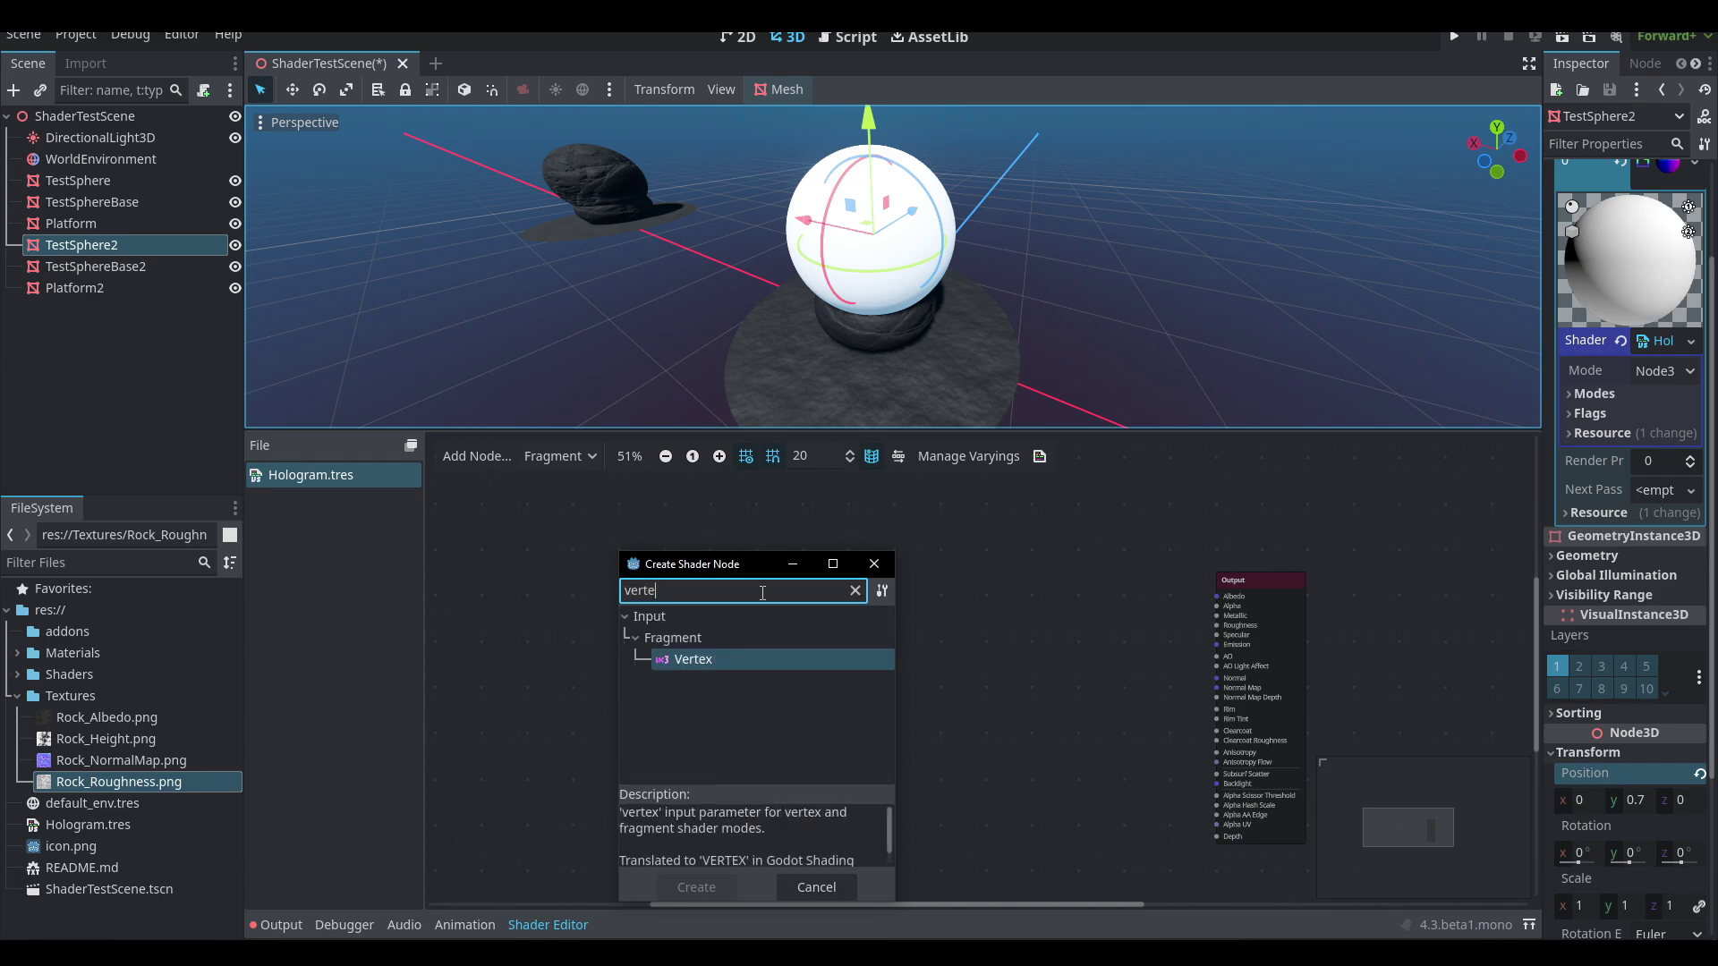
key(Return)
drag(717, 585, 634, 646)
- Add an inv_view_matrix input node and place it above the Vertex input node
right_click(691, 548)
text(inv)
key(Down)
key(Return)
drag(693, 550, 652, 556)
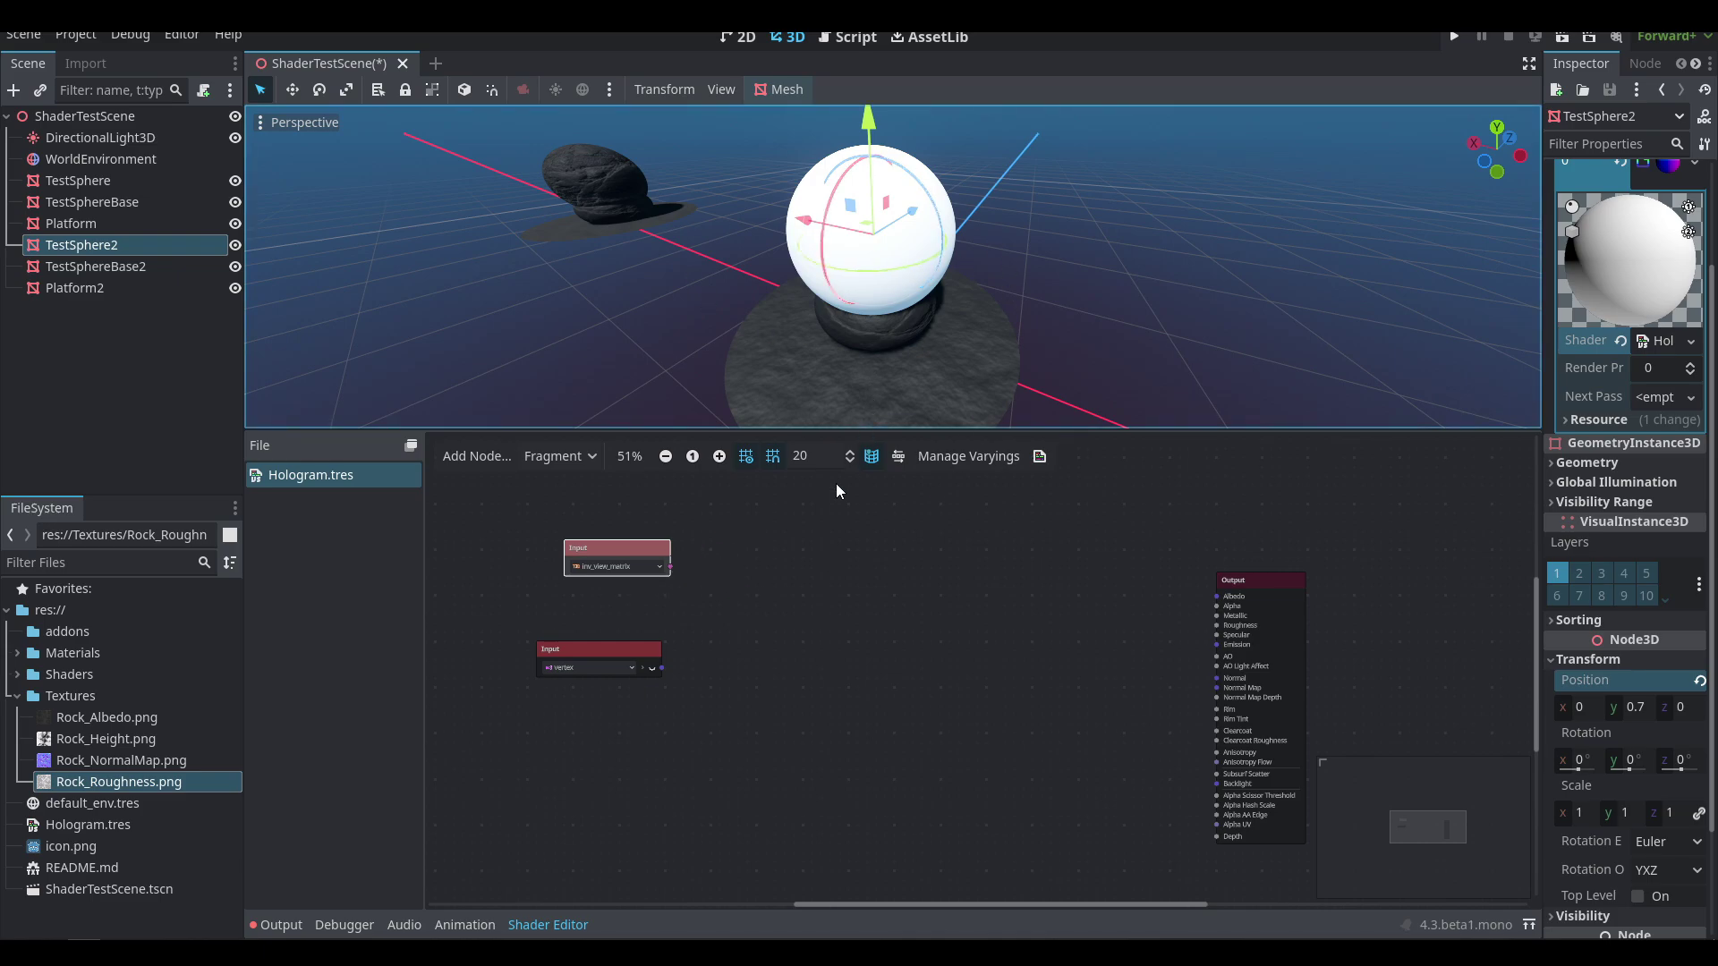
- Multiply inv_view_matrix by the vertex input with a TransformVectorMult node and connect the result to Albedo to preview it on the sphere
drag(674, 573, 743, 608)
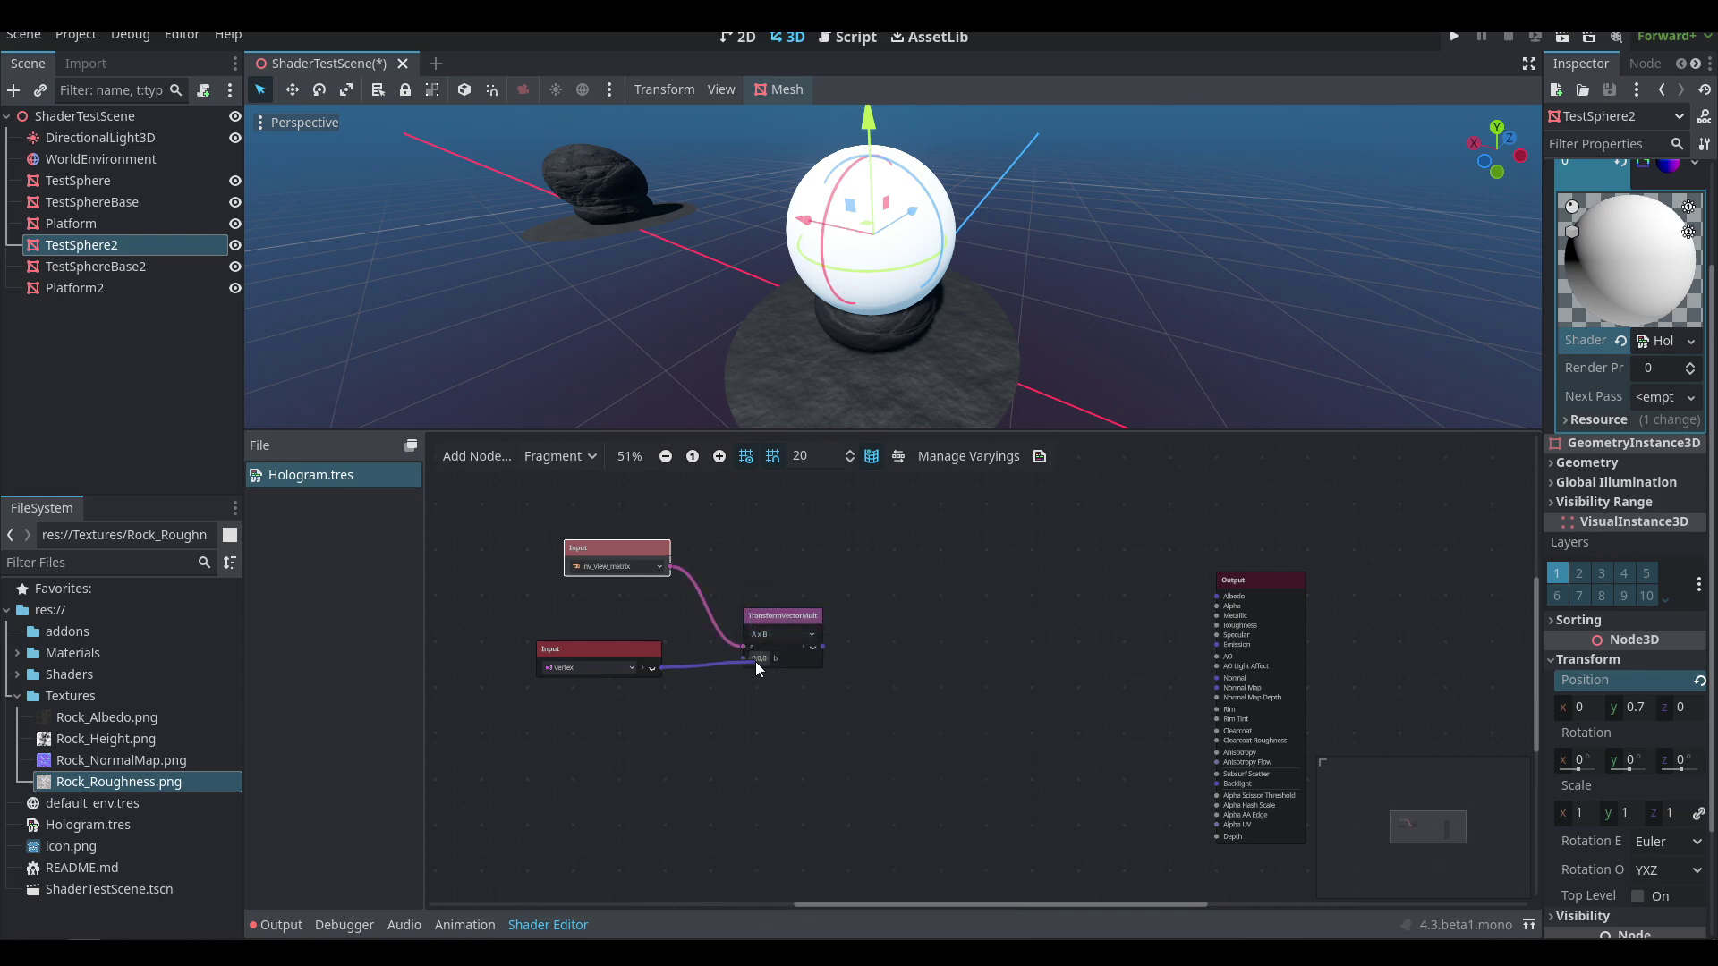
drag(821, 646, 1217, 596)
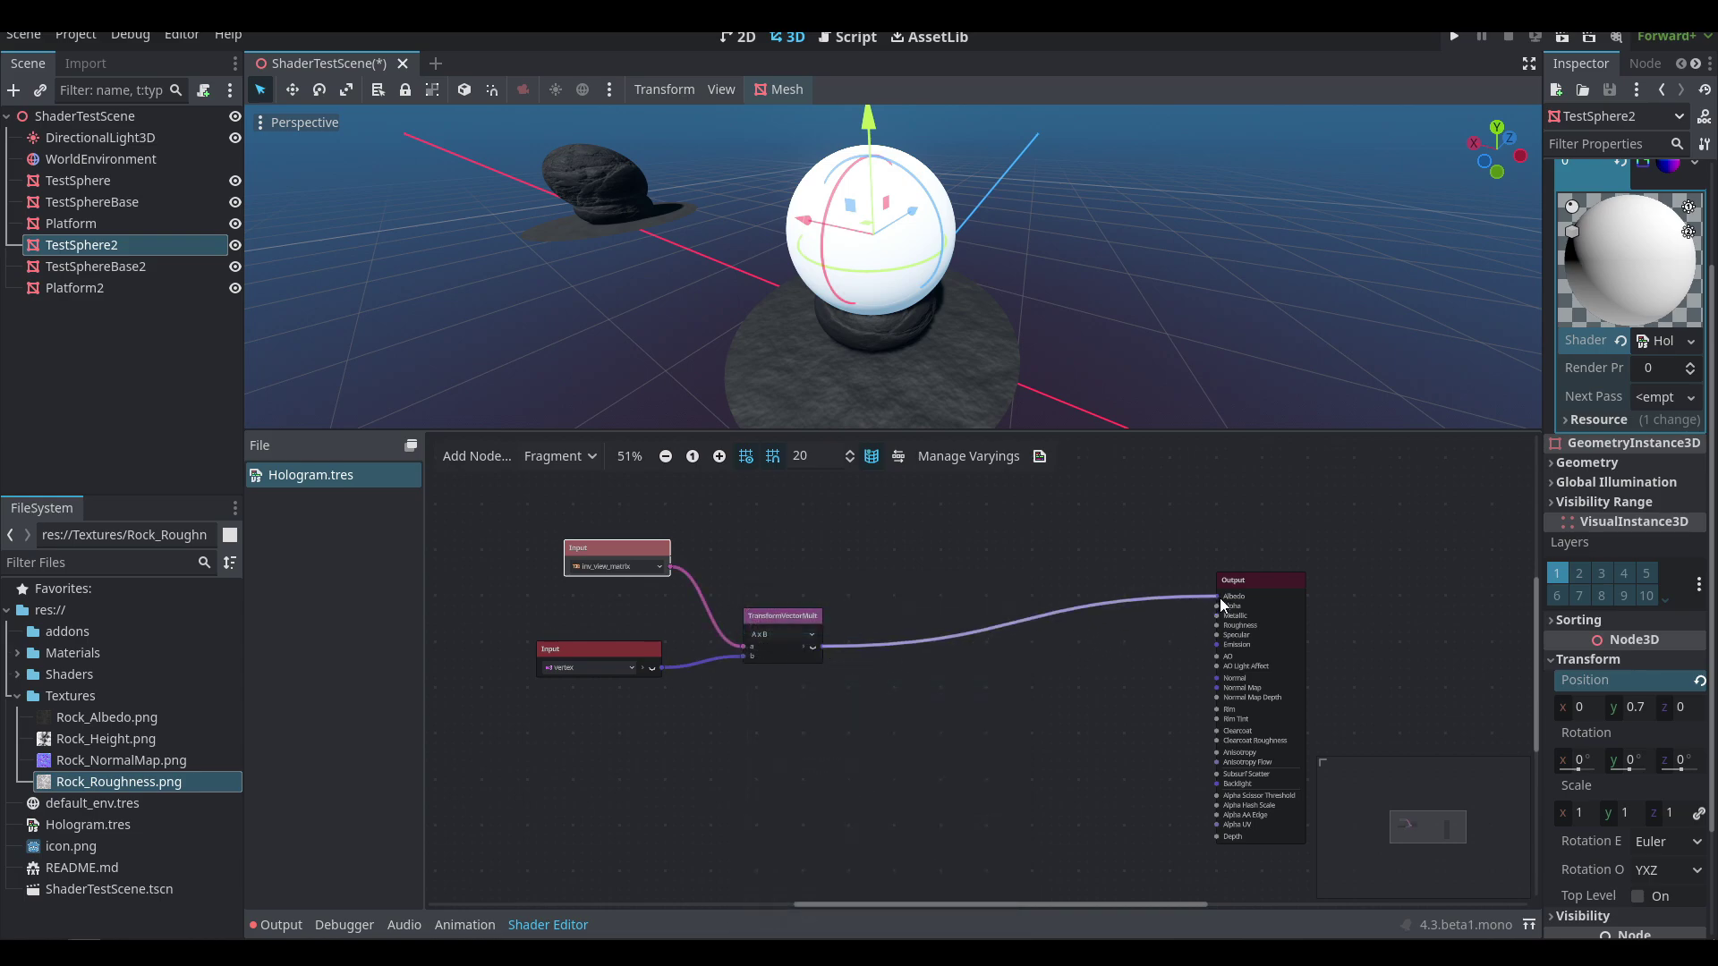
middle_drag(991, 266, 857, 217)
mouse_move(785, 182)
mouse_down()
mouse_move(967, 217)
mouse_move(993, 329)
mouse_move(971, 371)
mouse_move(898, 261)
mouse_move(751, 236)
mouse_move(625, 271)
mouse_move(553, 336)
mouse_move(551, 371)
mouse_move(588, 286)
mouse_move(810, 223)
mouse_move(985, 229)
mouse_move(672, 260)
mouse_move(763, 176)
mouse_move(750, 220)
mouse_move(447, 214)
mouse_move(1130, 202)
mouse_move(651, 179)
mouse_move(854, 184)
mouse_move(760, 177)
mouse_move(814, 179)
mouse_up()
middle_drag(921, 261, 907, 263)
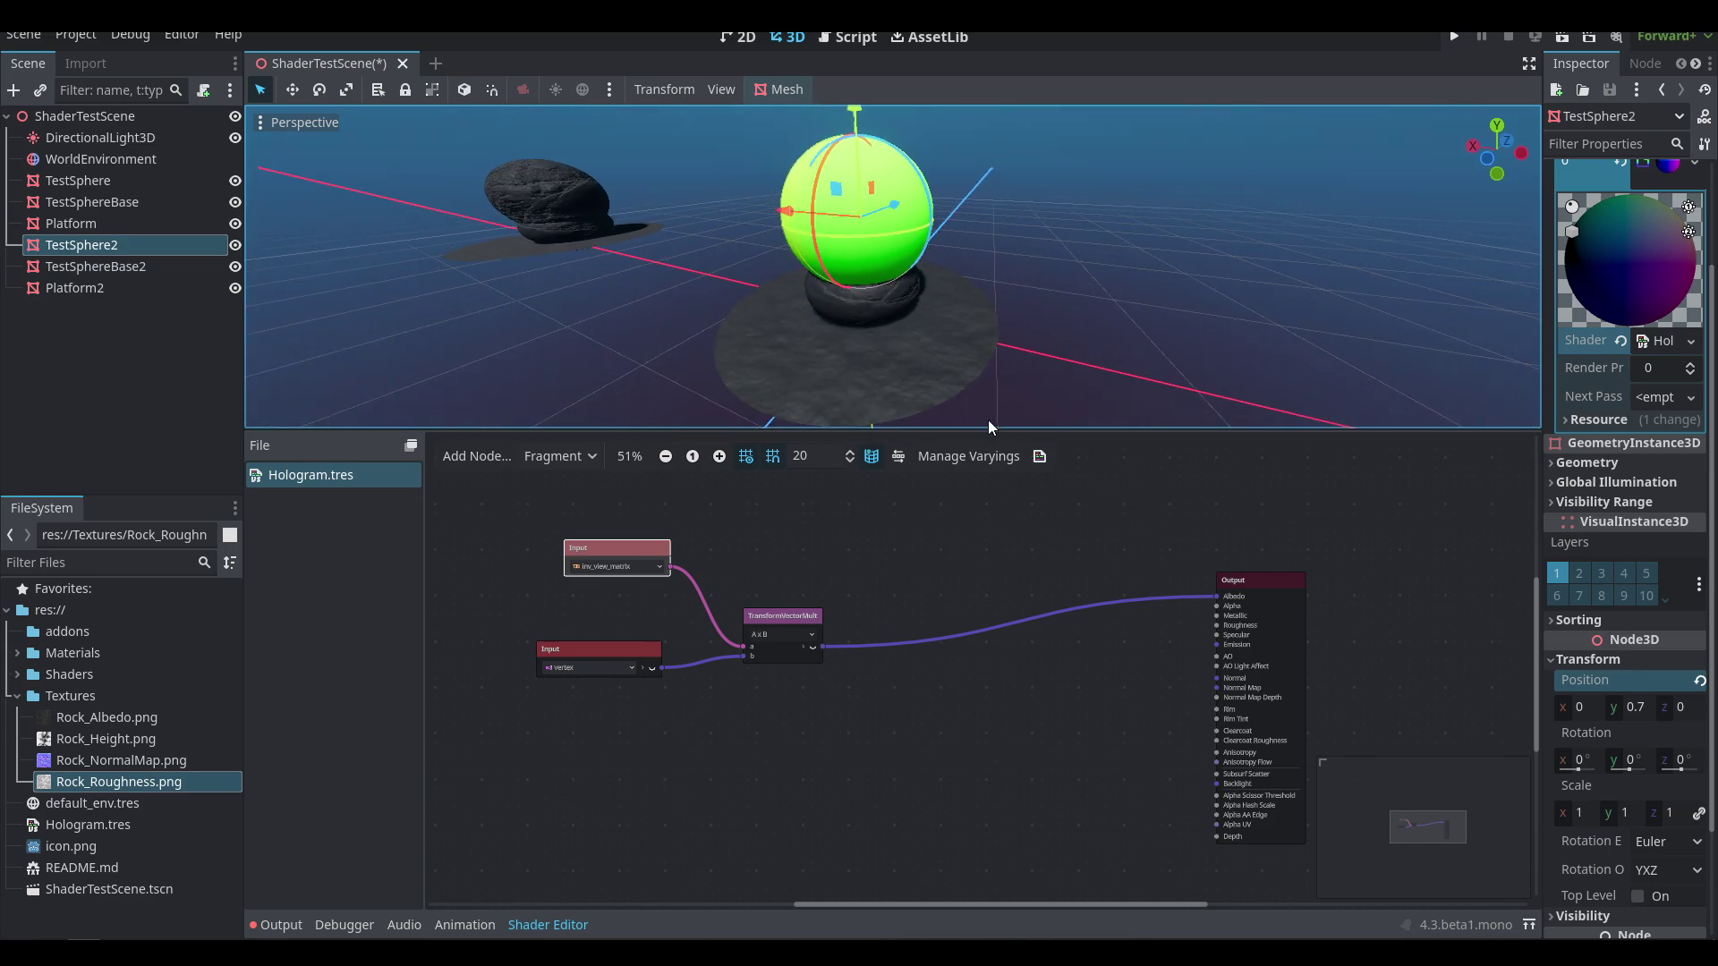
- Disconnect the TransformVectorMult node from Albedo and expand its vector output into separate components
middle_drag(995, 574, 857, 621)
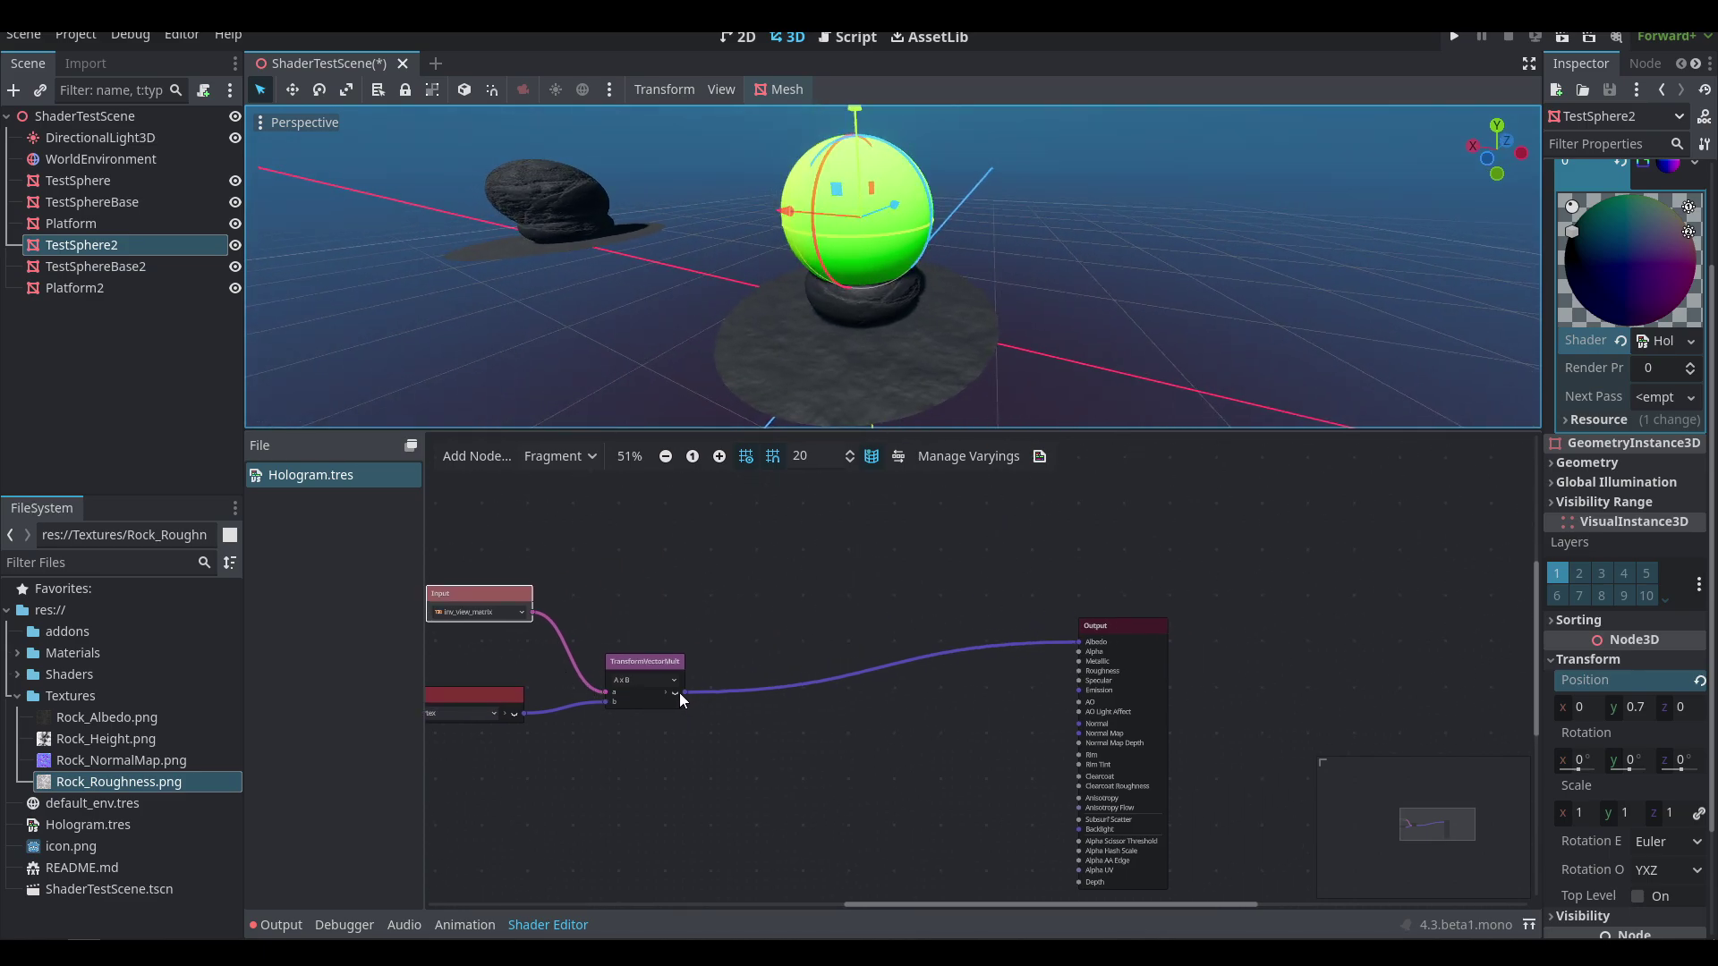
drag(1079, 642, 694, 702)
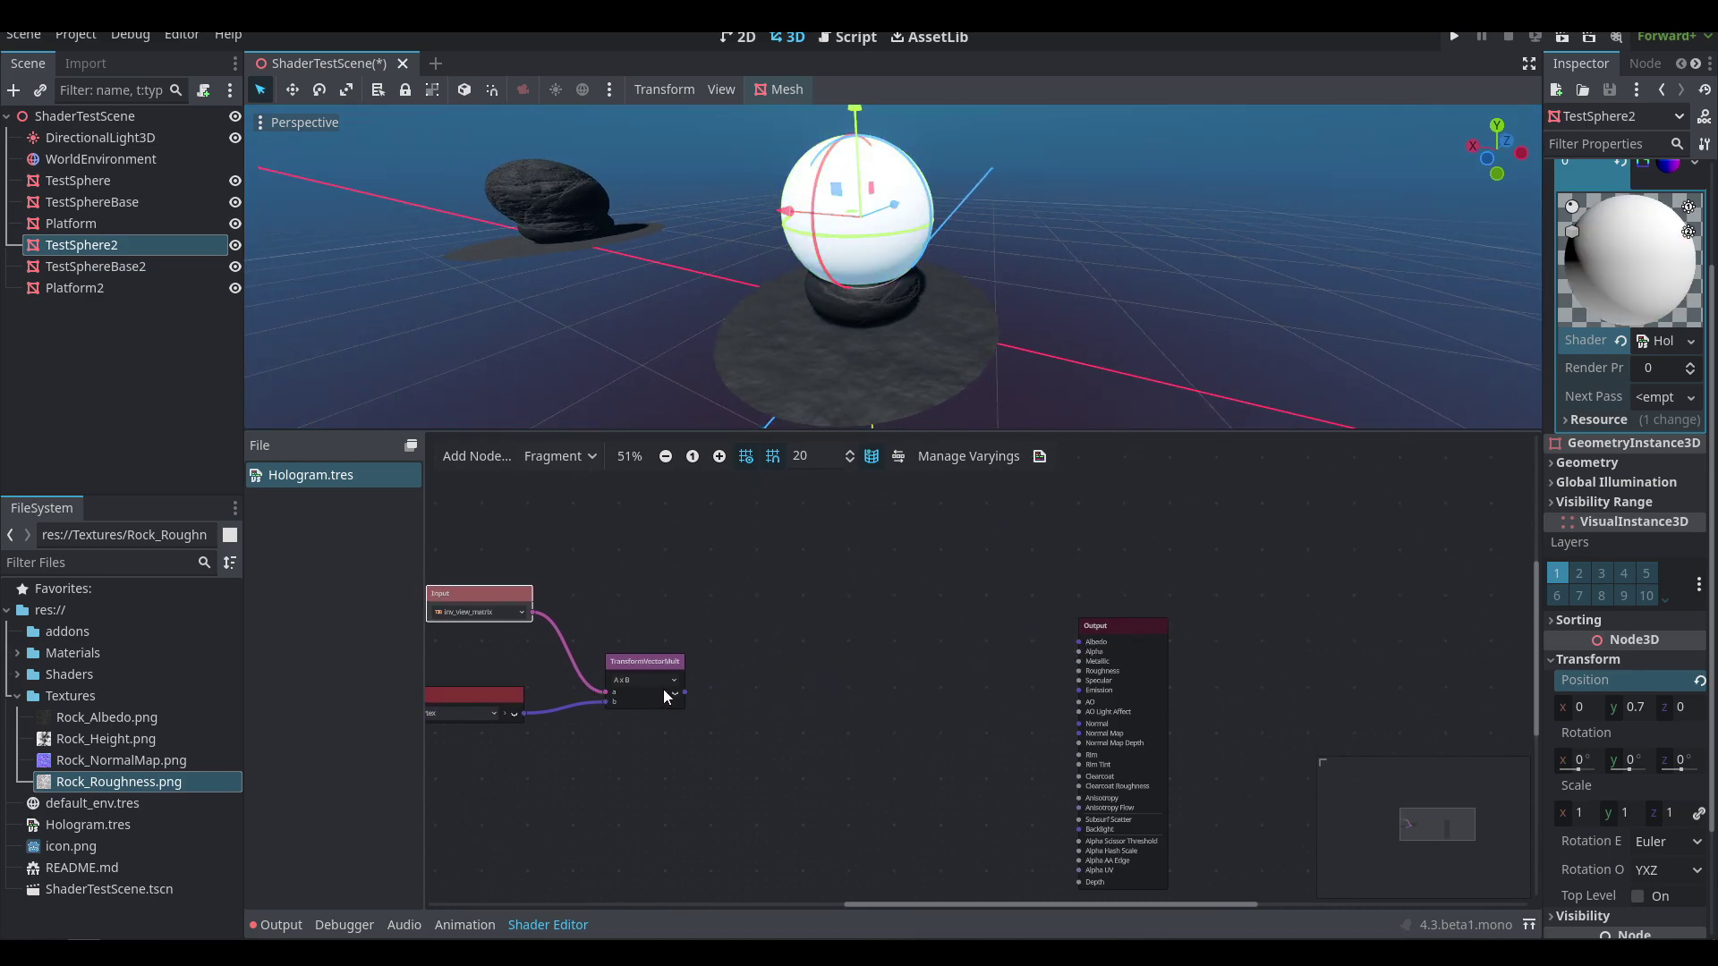
click(673, 693)
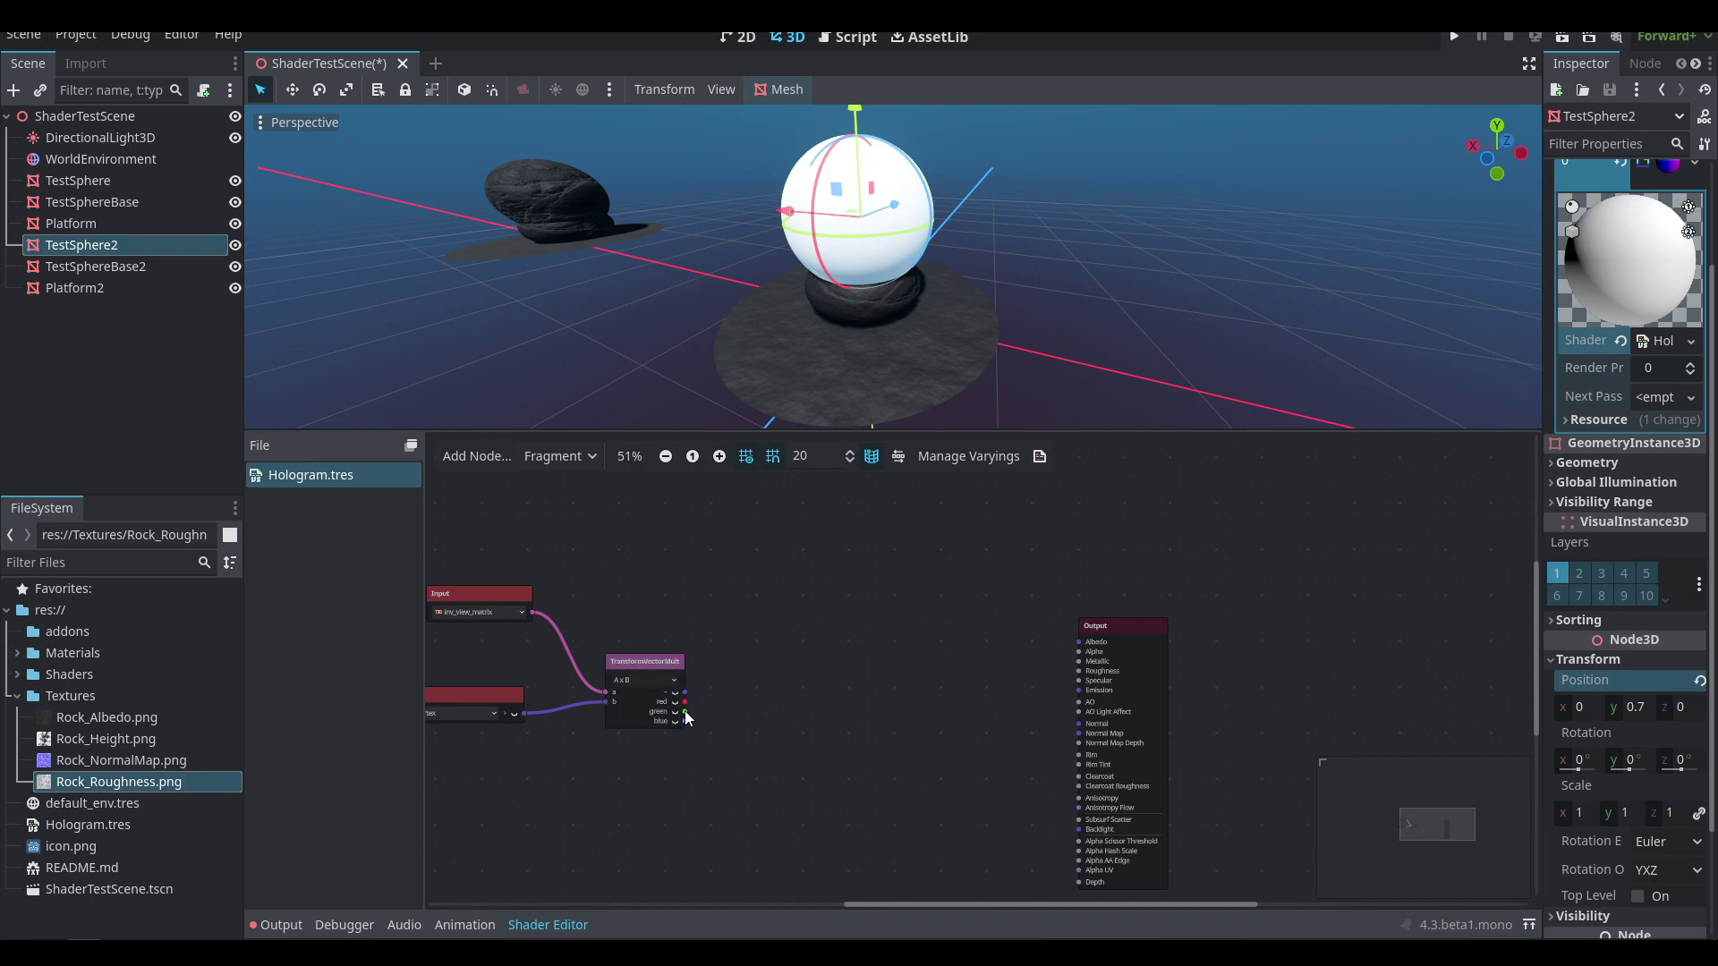
- Add a Sin function node fed by the green component of the TransformVectorMult output
drag(734, 682, 734, 682)
text(sin)
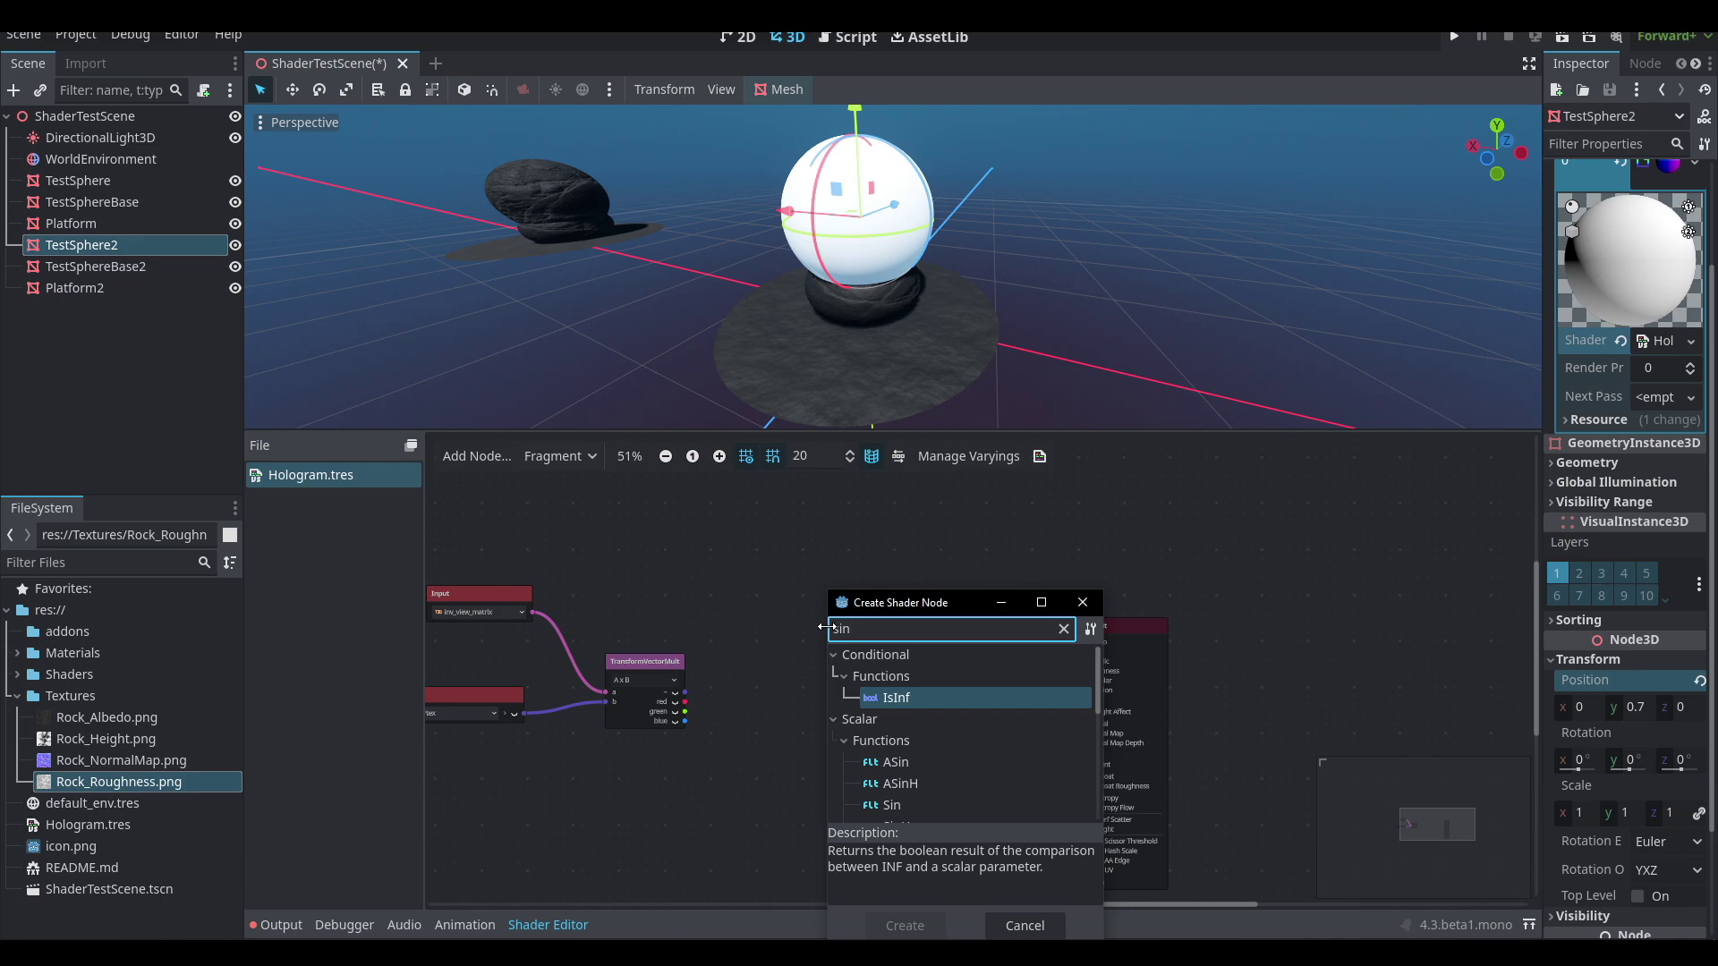
key(Down)
key(Down)
key(Down)
key(Return)
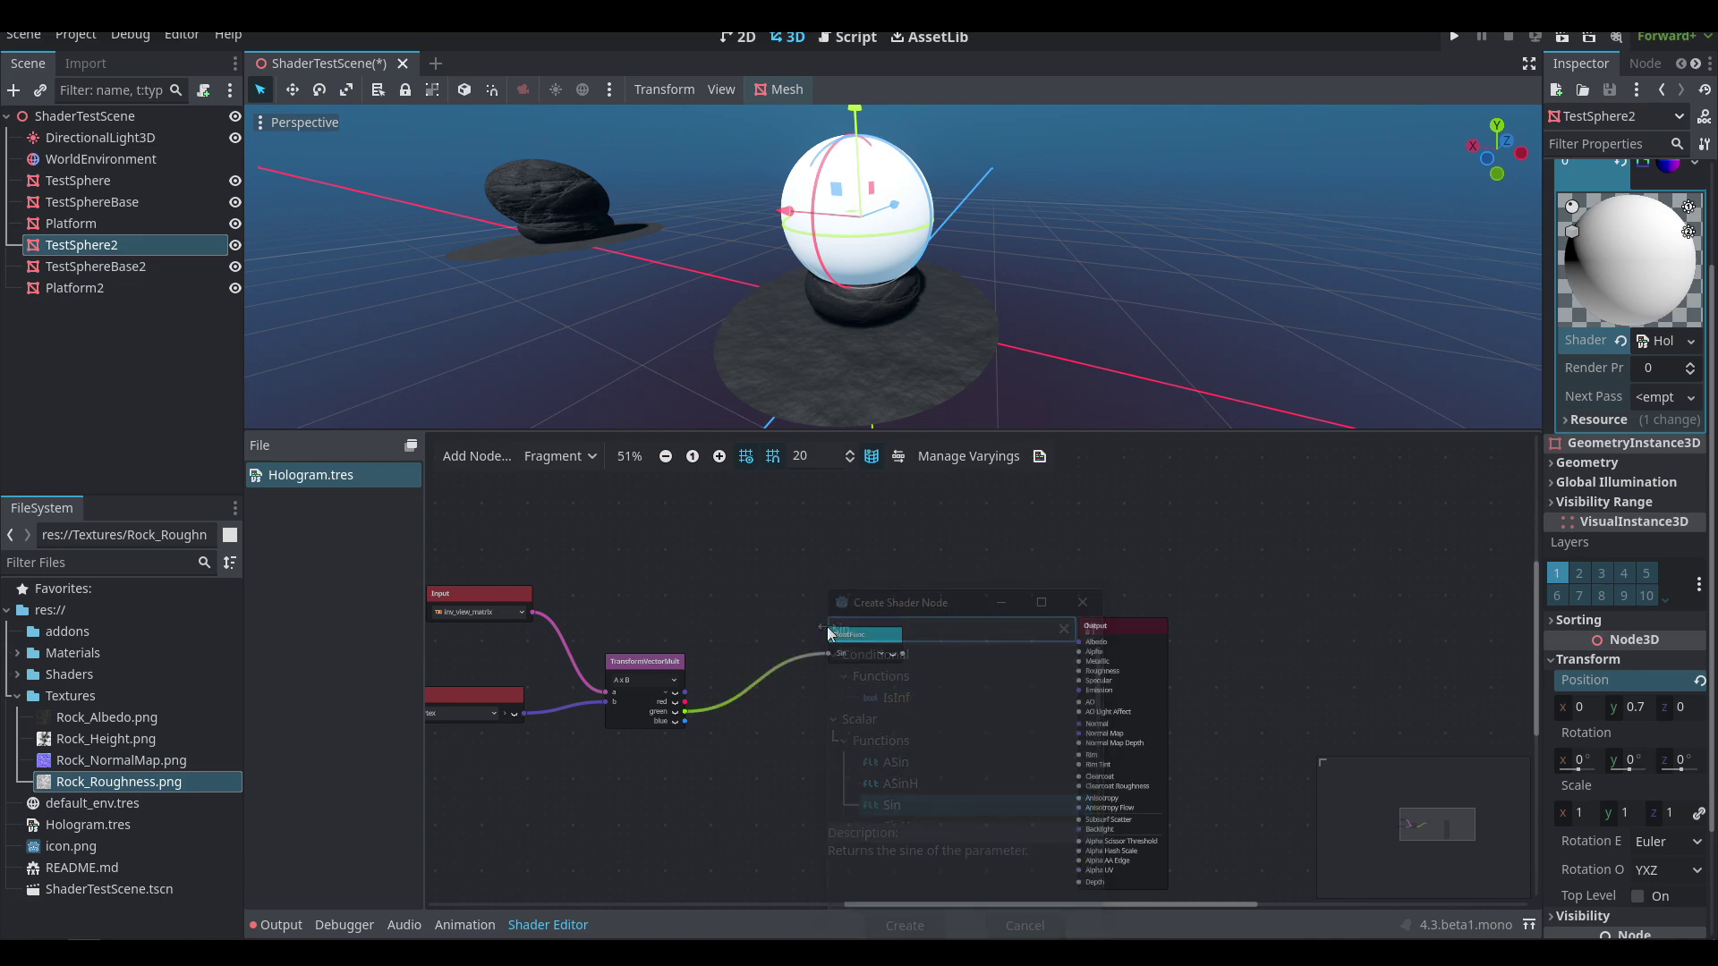
drag(851, 632, 831, 634)
- Move the Output node farther away, connect the Sin result to Albedo and check the shading on the sphere from several angles
drag(1119, 627, 1215, 624)
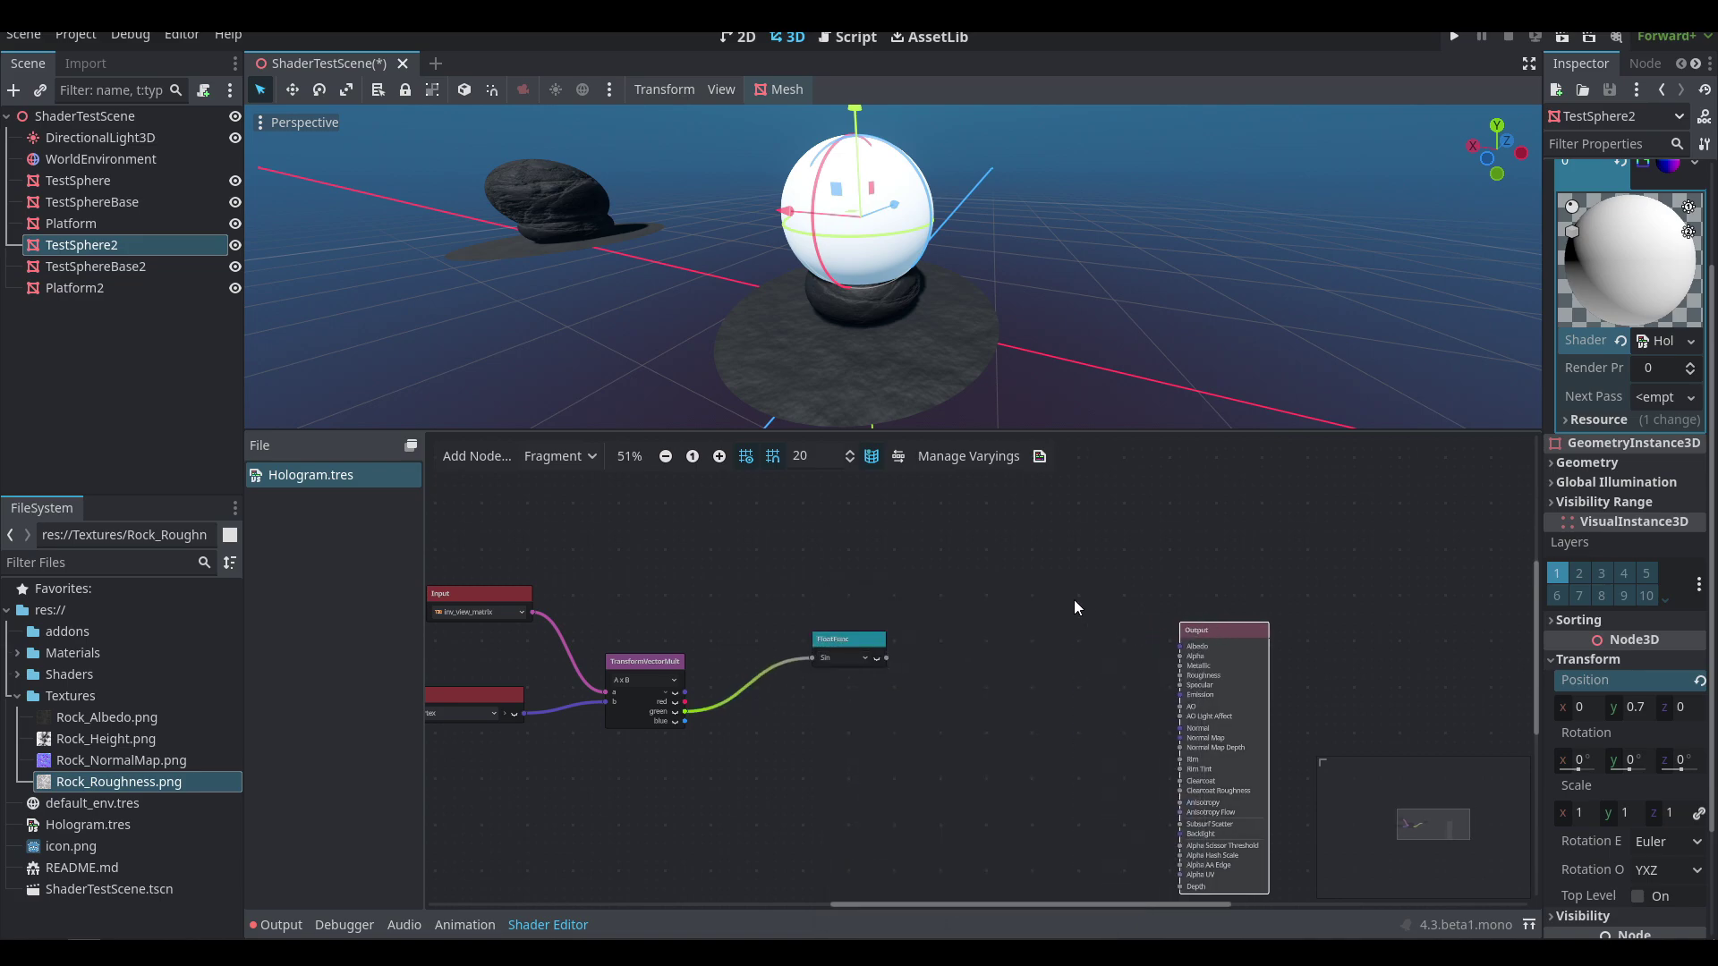
middle_drag(1017, 598, 958, 605)
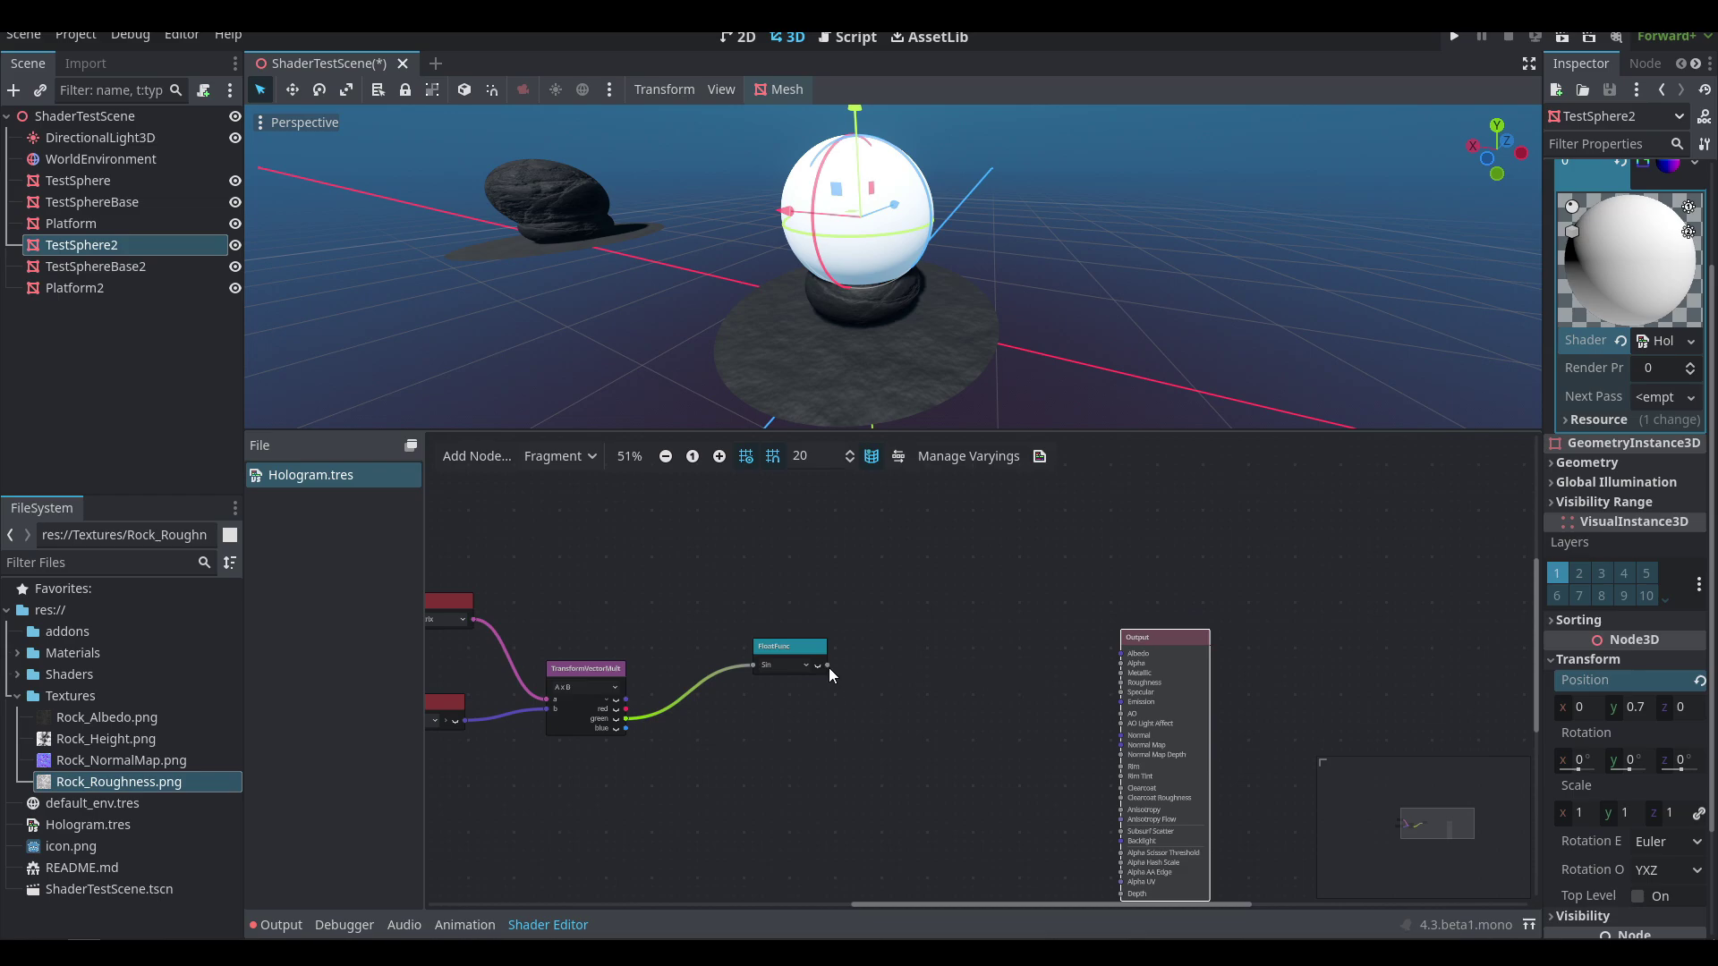
drag(827, 665, 1124, 657)
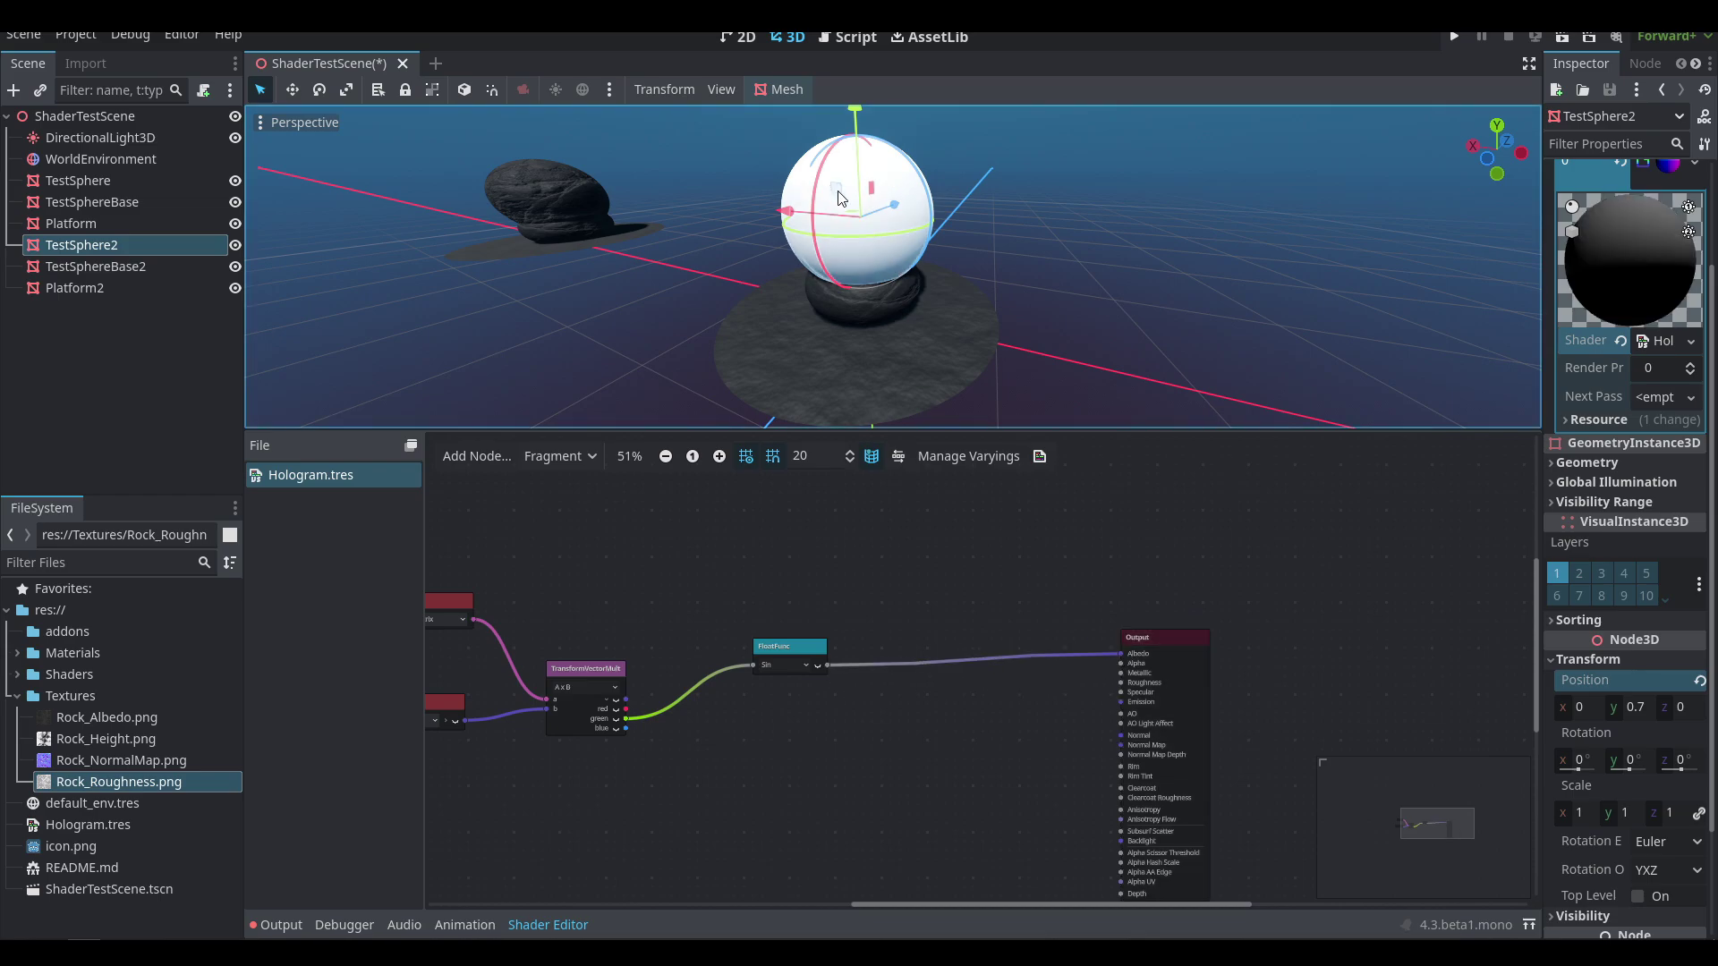
scroll(997, 298, down, 5)
drag(873, 151, 873, 51)
scroll(932, 349, down, 5)
middle_drag(933, 349, 920, 269)
drag(893, 143, 841, 179)
scroll(926, 273, up, 3)
shift+middle_drag(926, 267, 950, 141)
- Space out the Sin and Output nodes and insert a Multiply node between the green component and Sin
middle_drag(846, 575, 1005, 551)
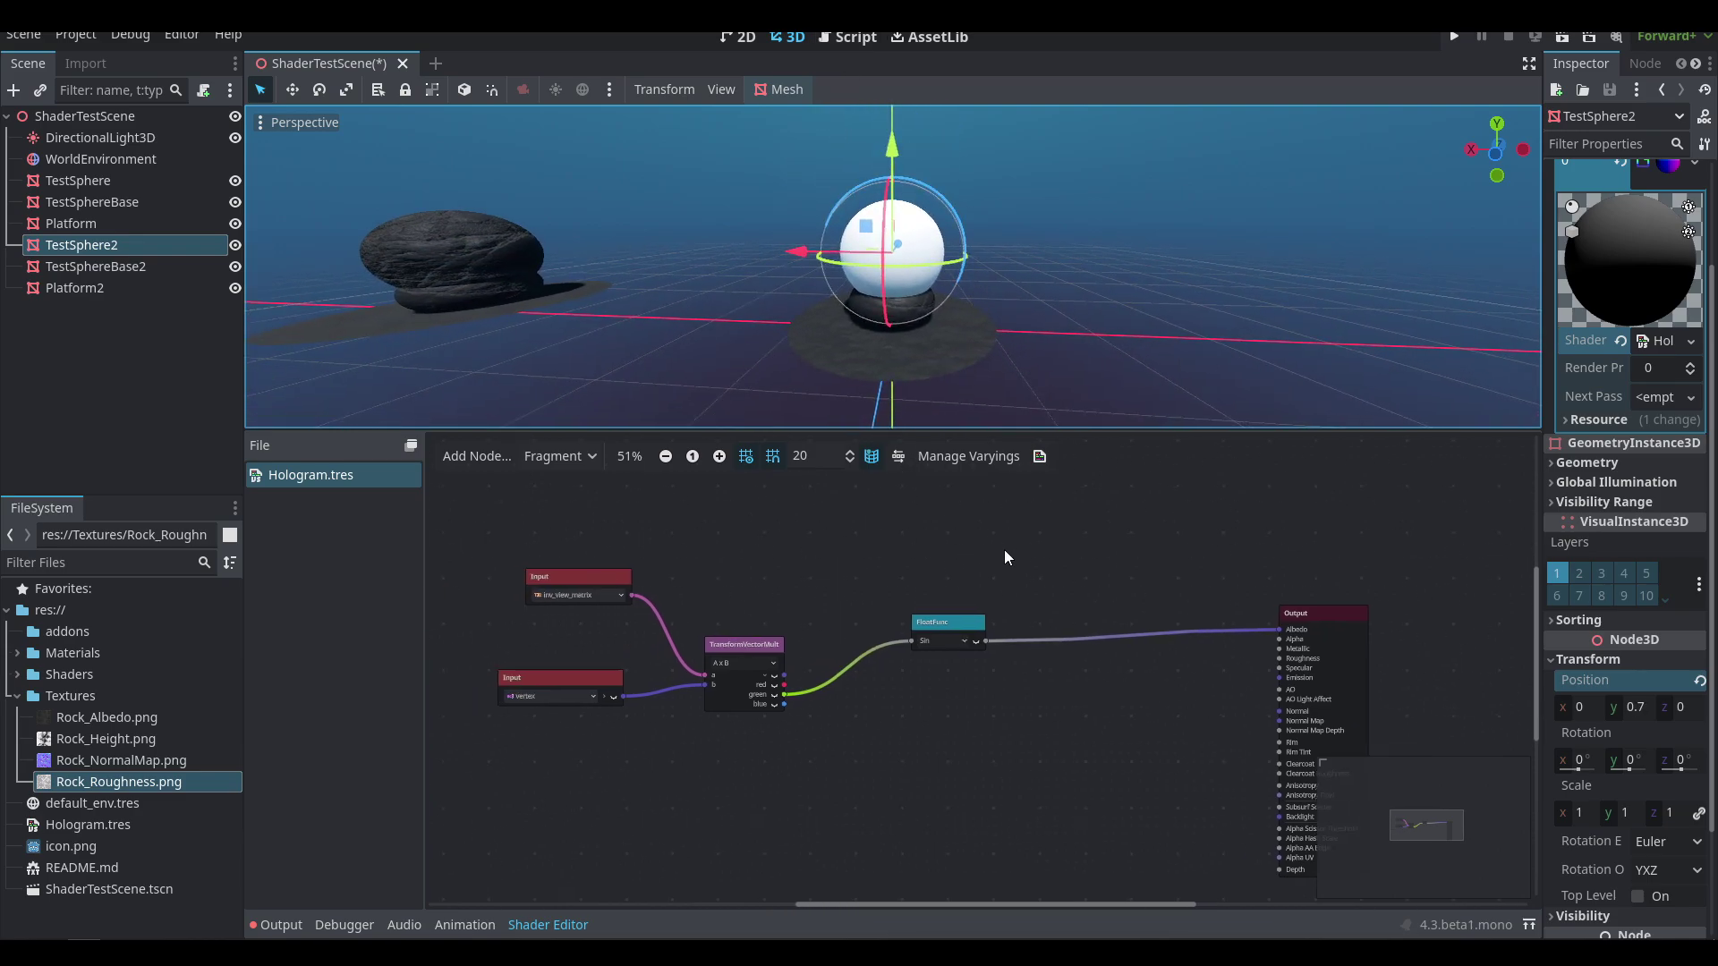
drag(1293, 624, 1430, 633)
drag(939, 624, 1105, 642)
right_click(889, 590)
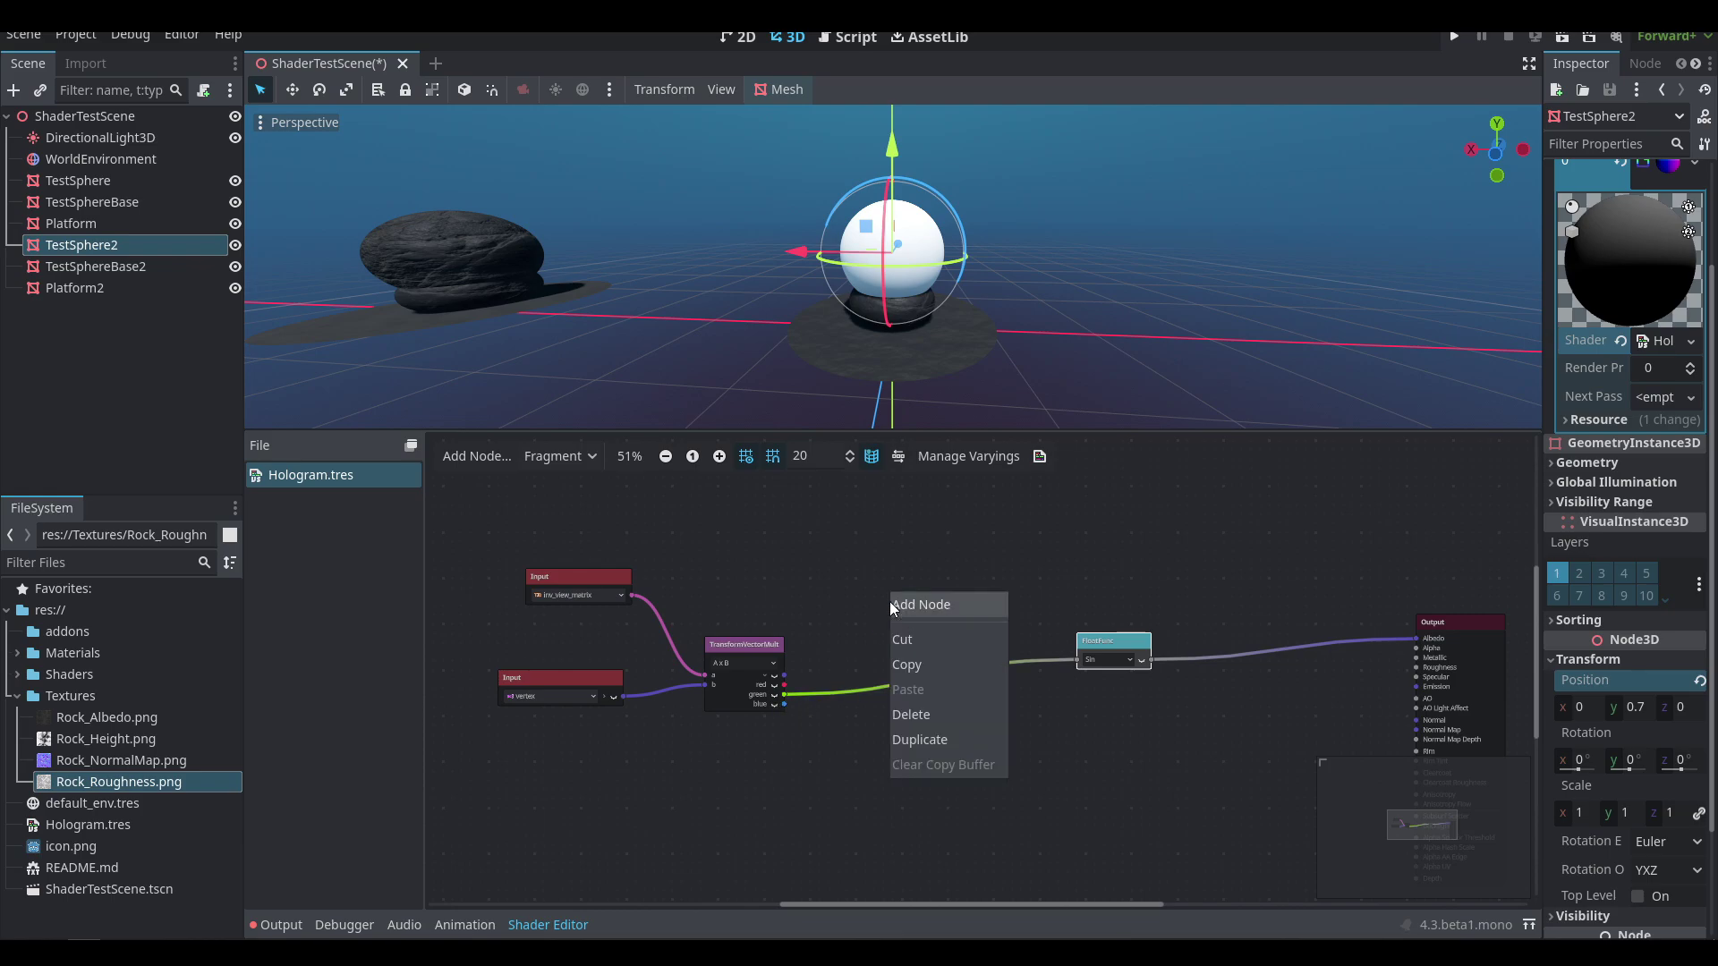
click(889, 601)
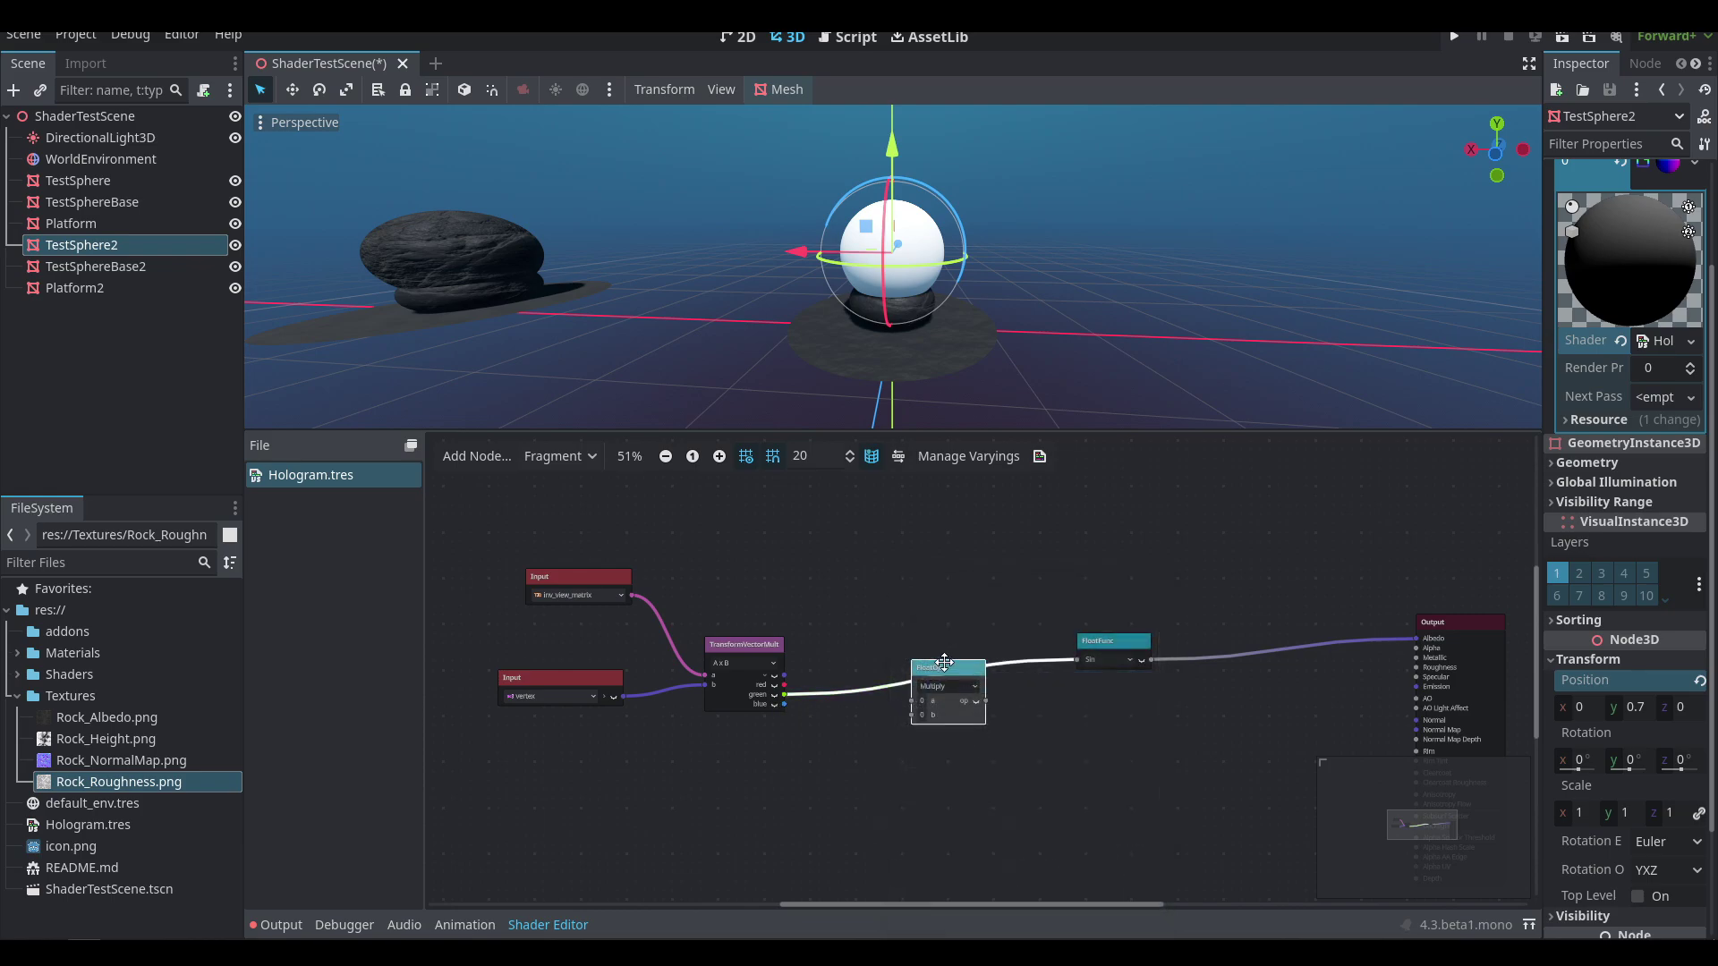
drag(944, 664, 803, 575)
- Add a FloatParameter node feeding the Multiply node's input a and position it above the input nodes
text(floatpa)
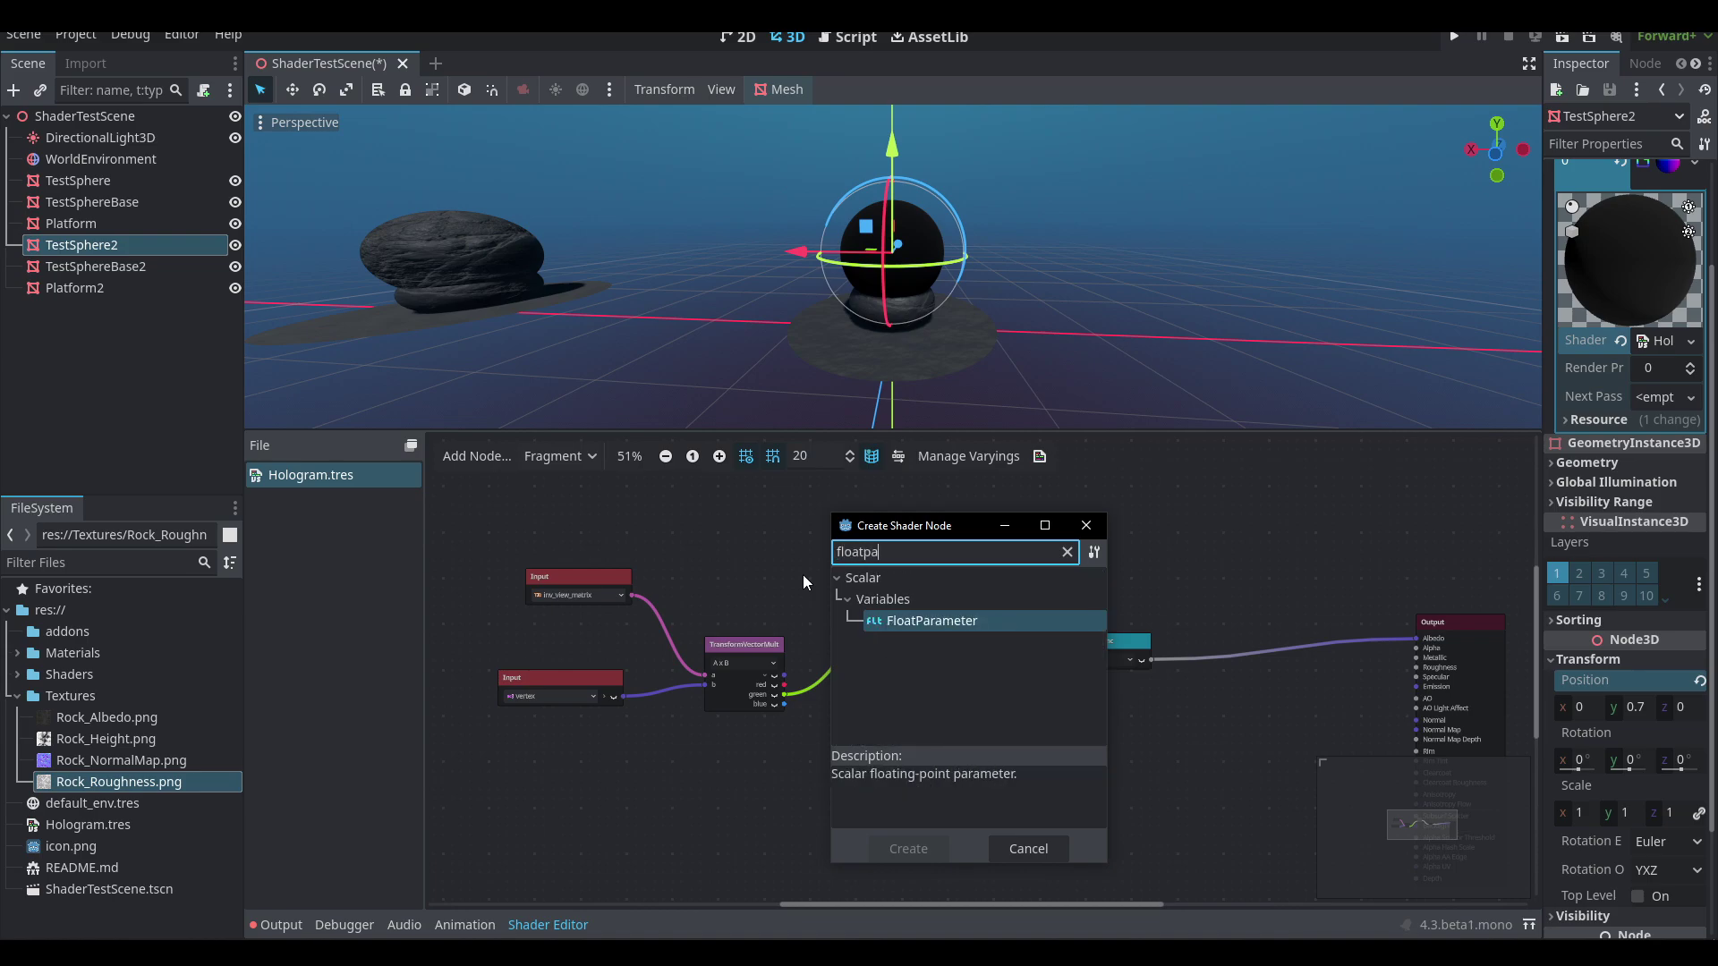
key(Return)
middle_drag(824, 515, 833, 655)
drag(886, 687, 799, 607)
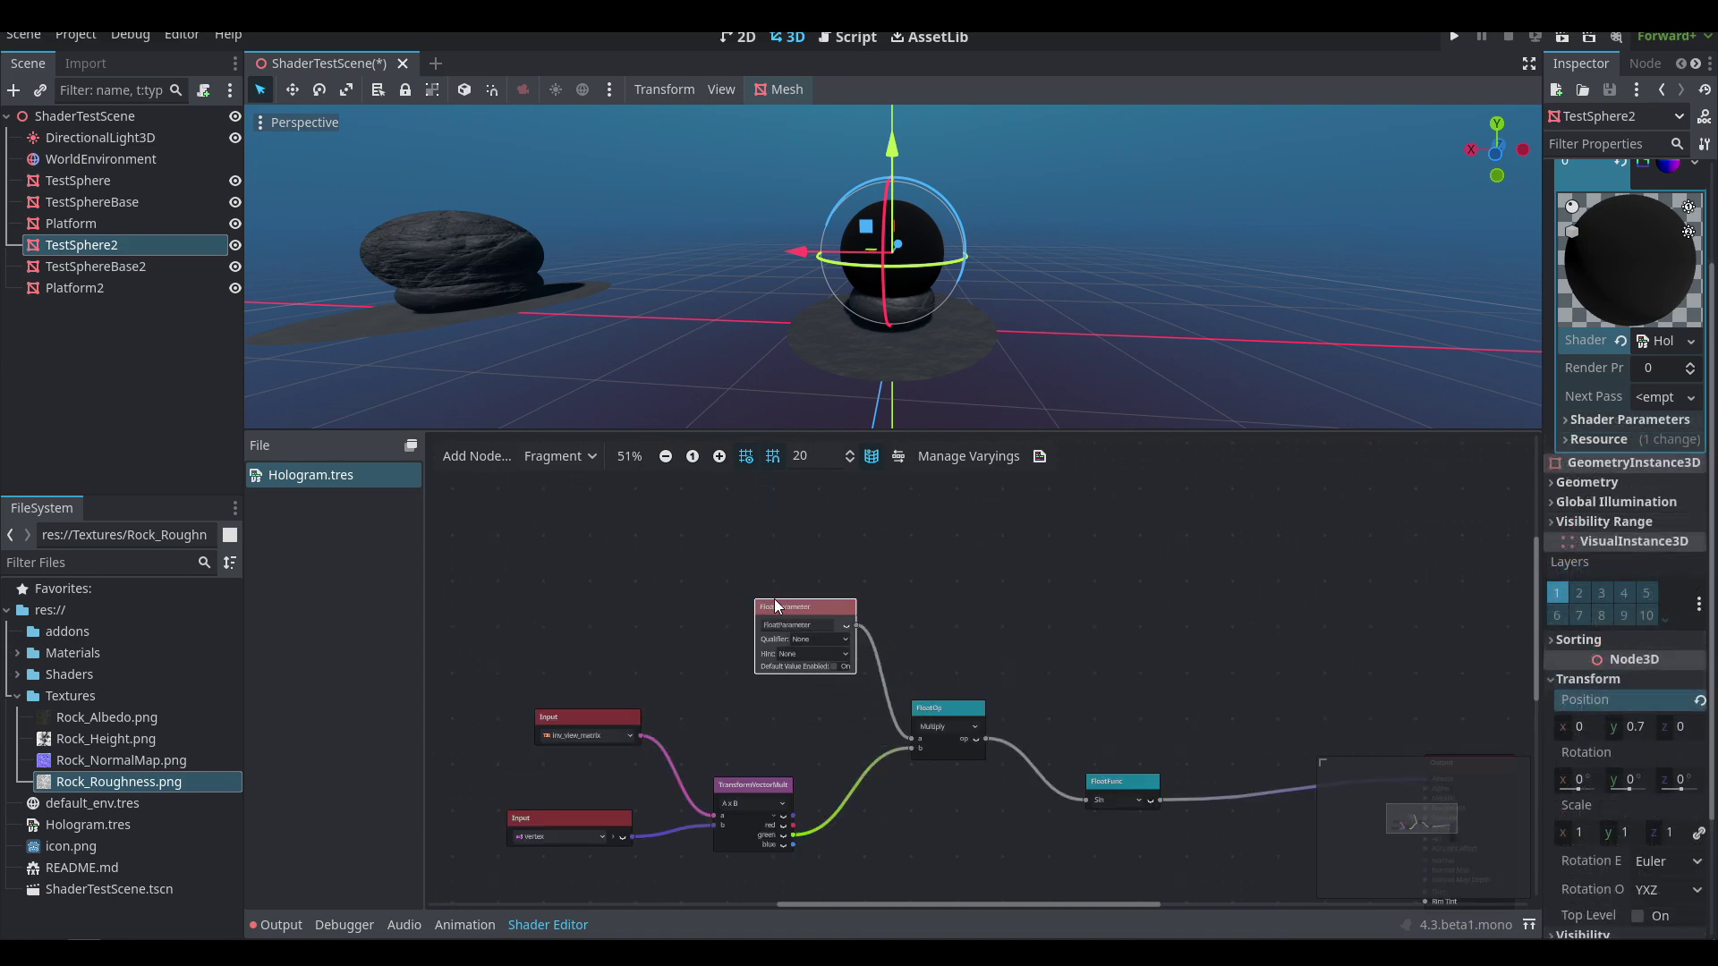
- Give the float parameter a Range hint with maximum 1000 and enable a default value of 500
click(809, 653)
click(803, 691)
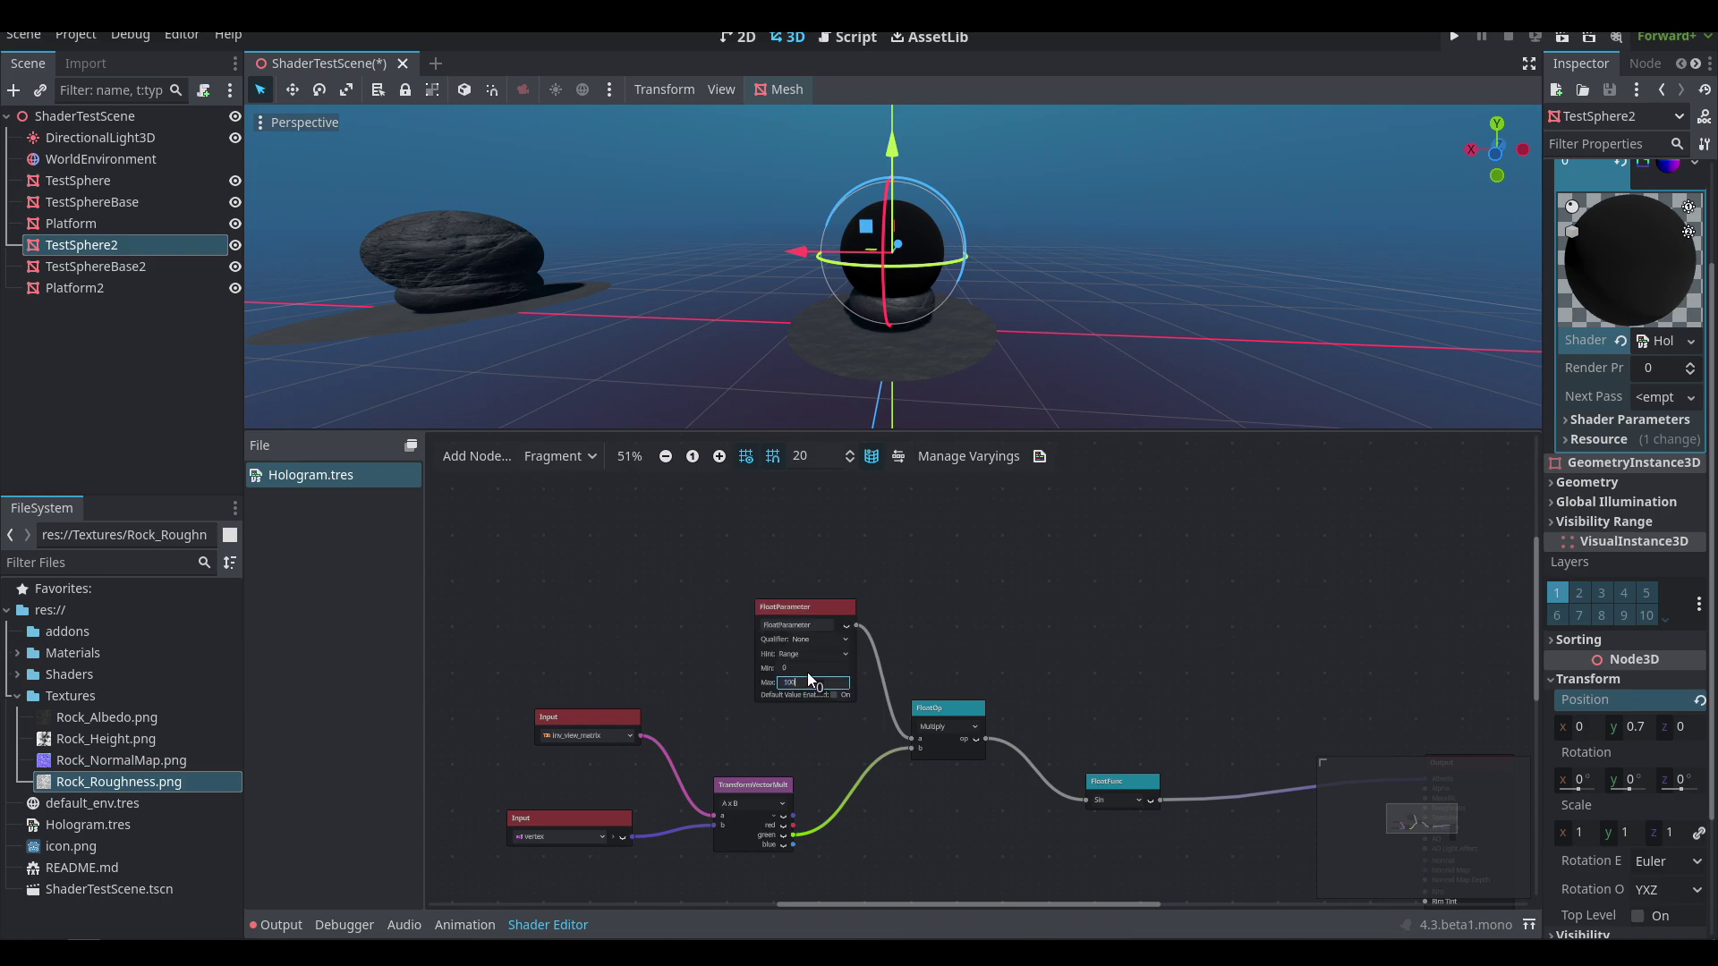
click(845, 709)
text(0)
key(Return)
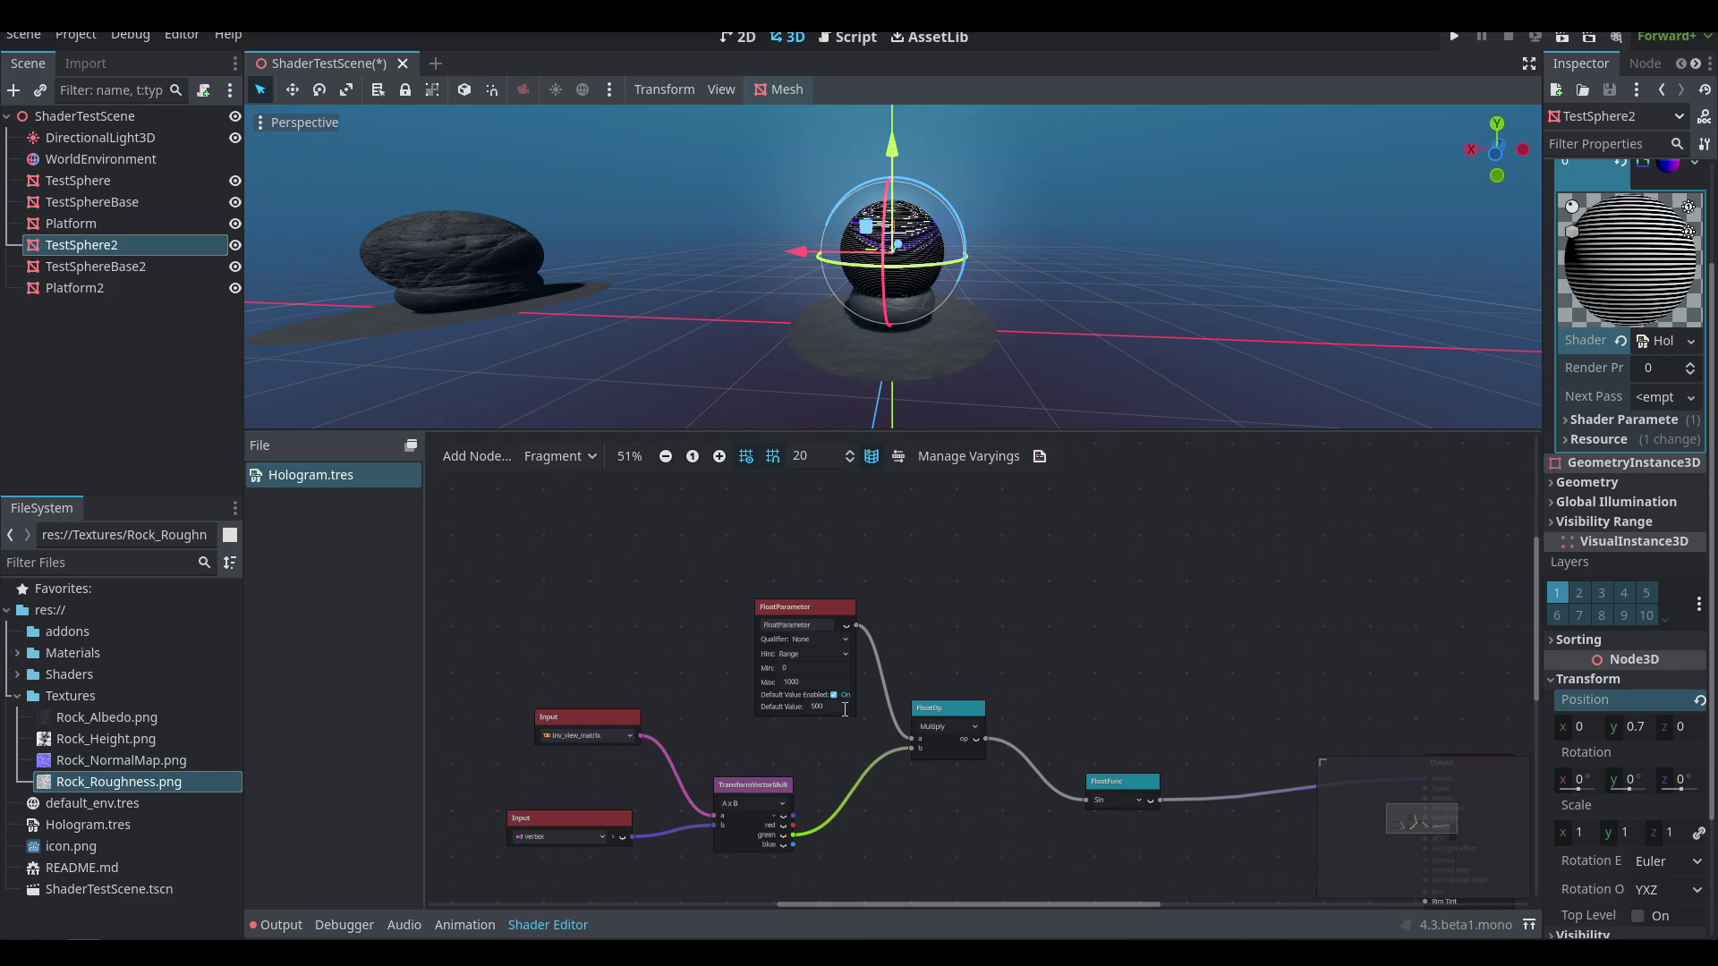
- Inspect the stripes on the sphere, move the Output node away and feed the Sin result into an Add node with b set to 1
middle_drag(1027, 394, 1044, 231)
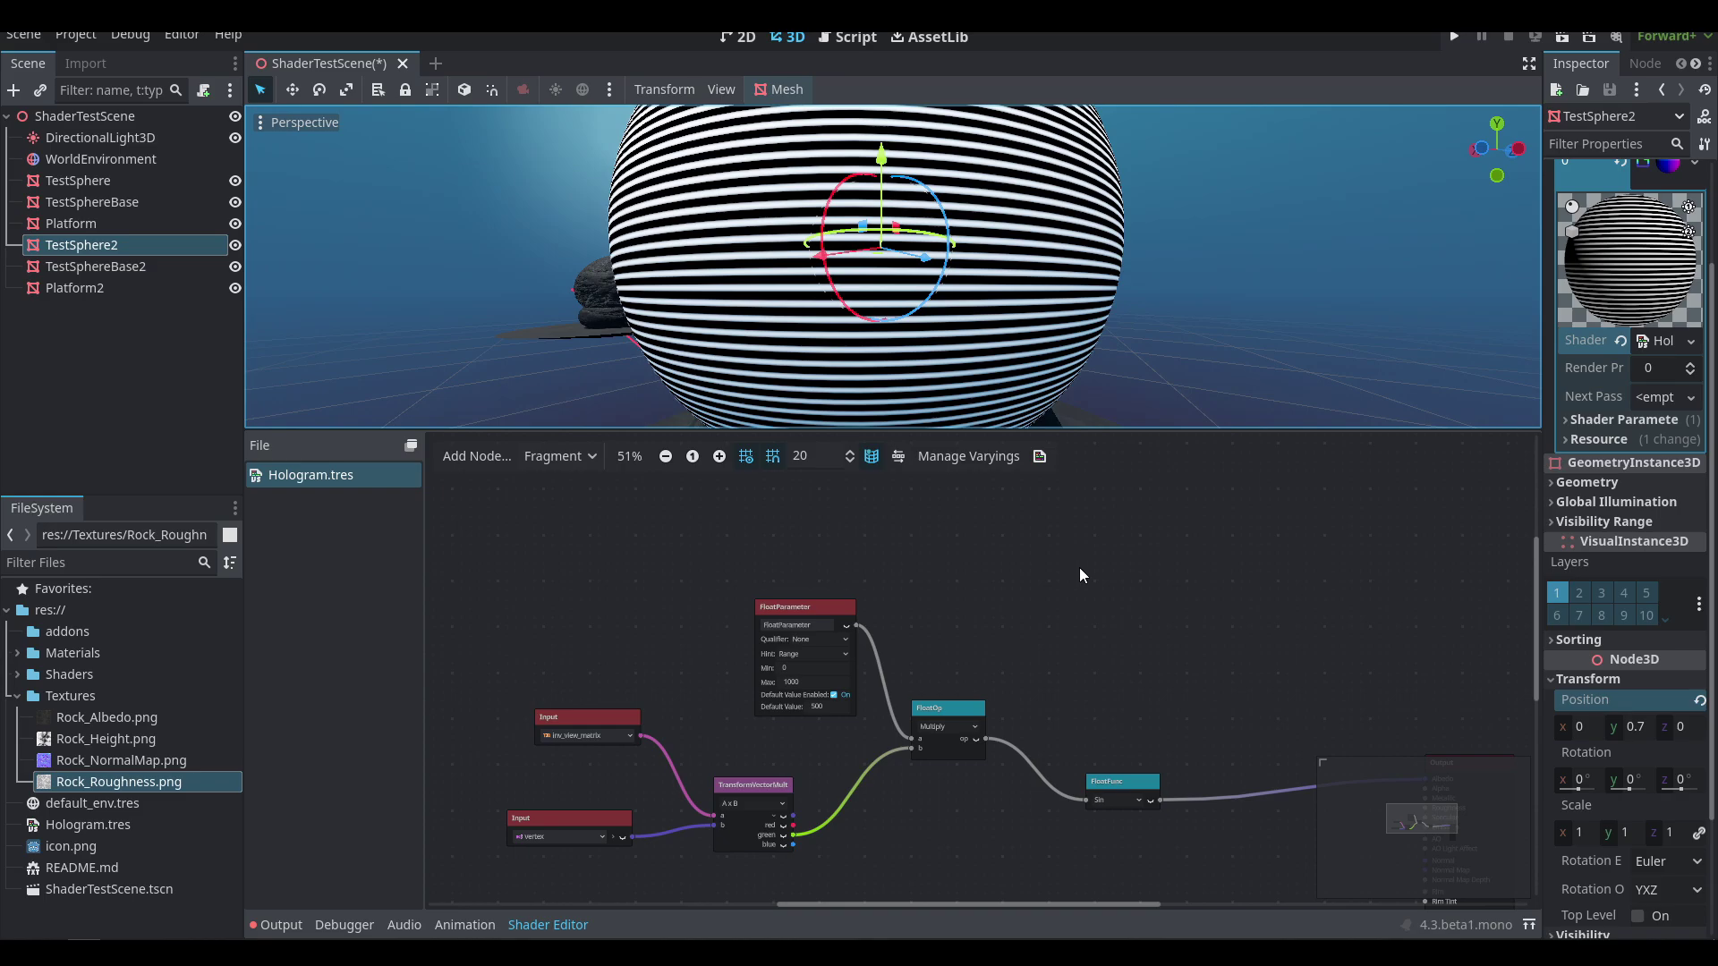
scroll(1079, 575, down, 1)
scroll(1047, 340, up, 3)
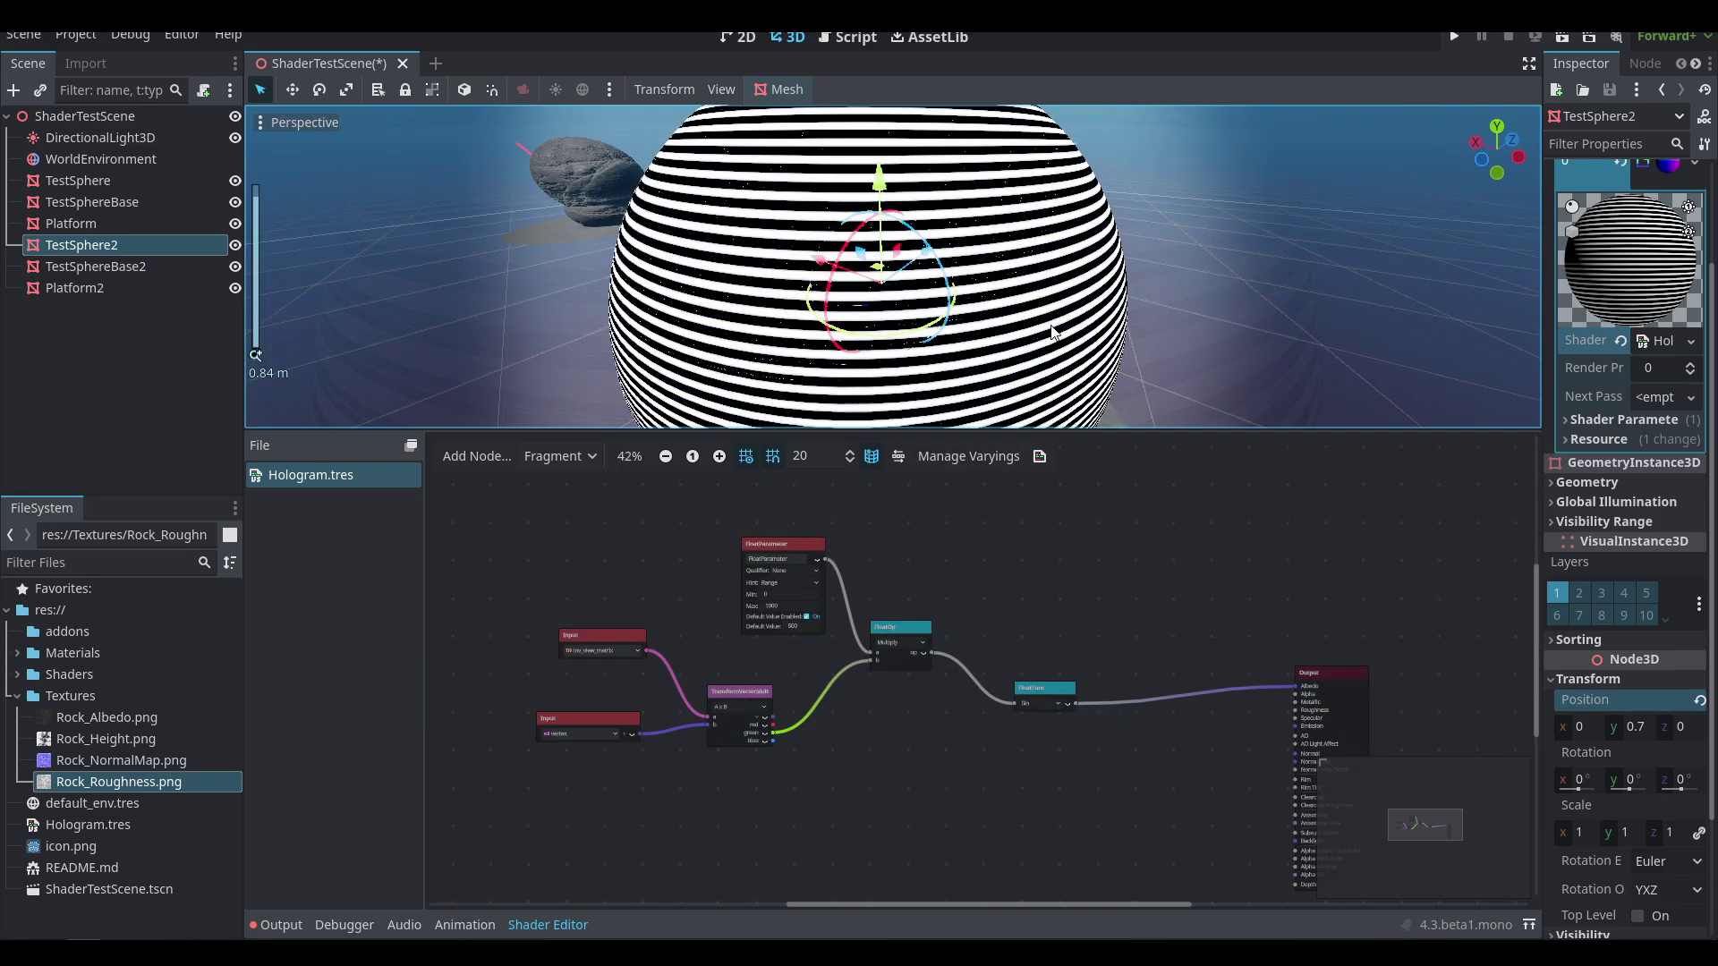
middle_drag(1051, 328, 1048, 295)
middle_drag(1077, 637, 1017, 626)
drag(1270, 663, 1384, 663)
drag(1015, 695, 1090, 682)
text(ad)
- Feed the Add result into a new Divide node with its b value set to 2
drag(1152, 708, 1176, 706)
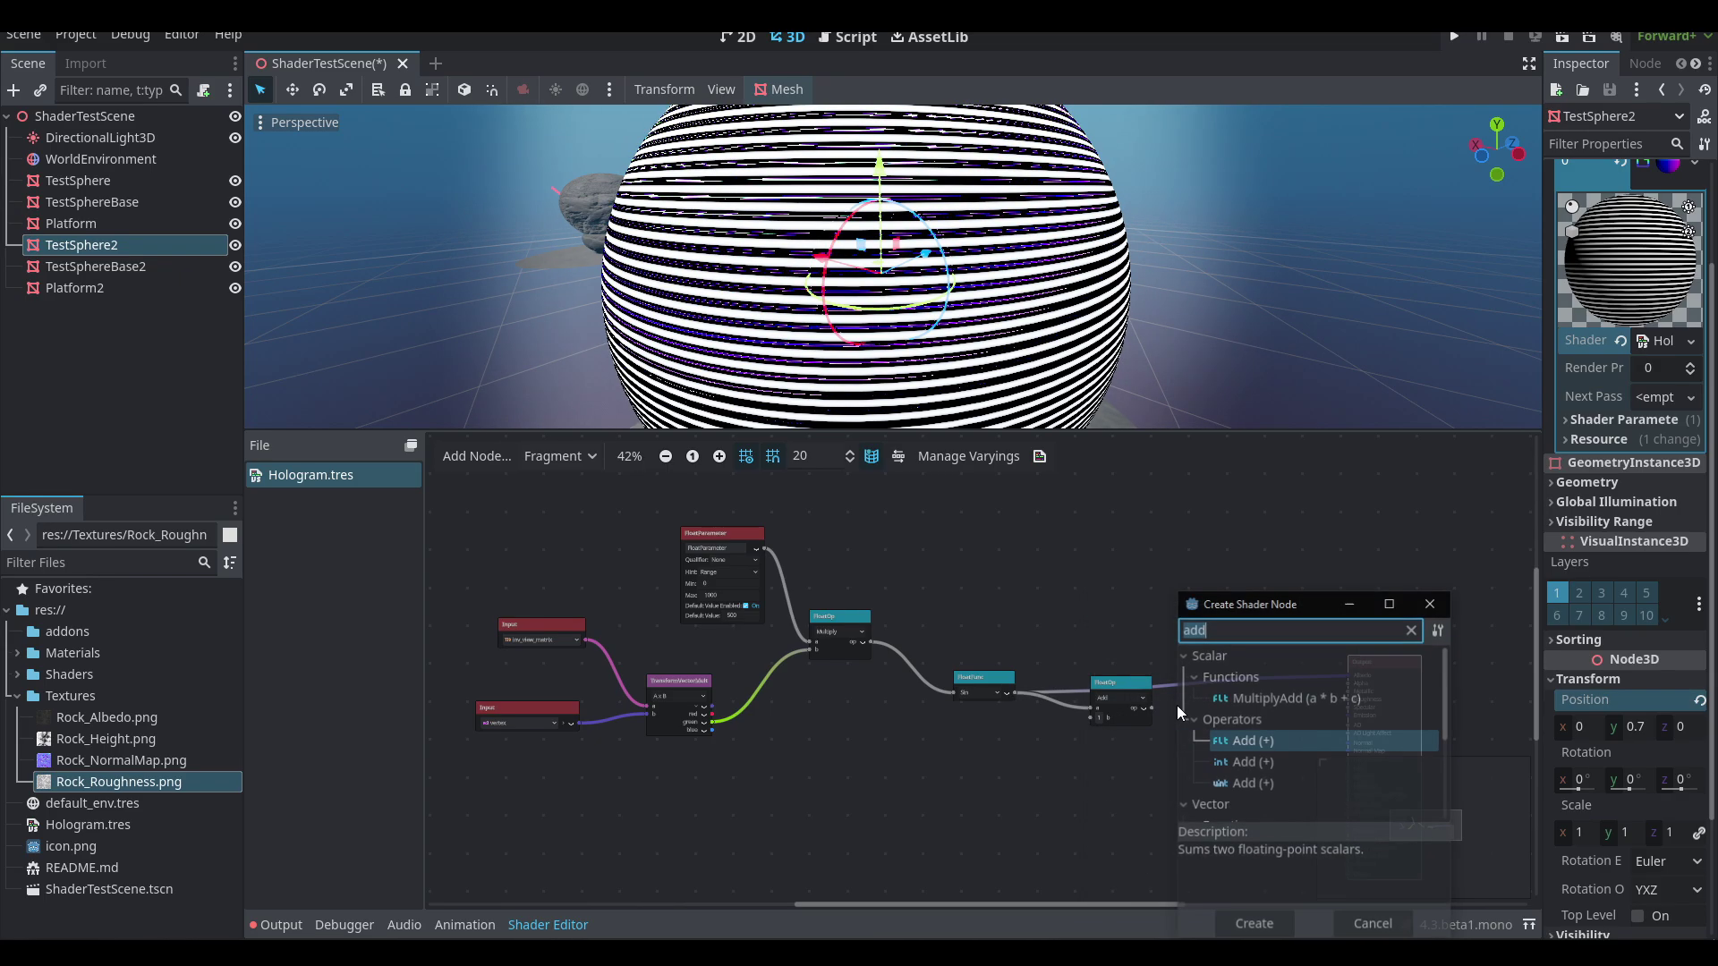
text(divi)
key(Return)
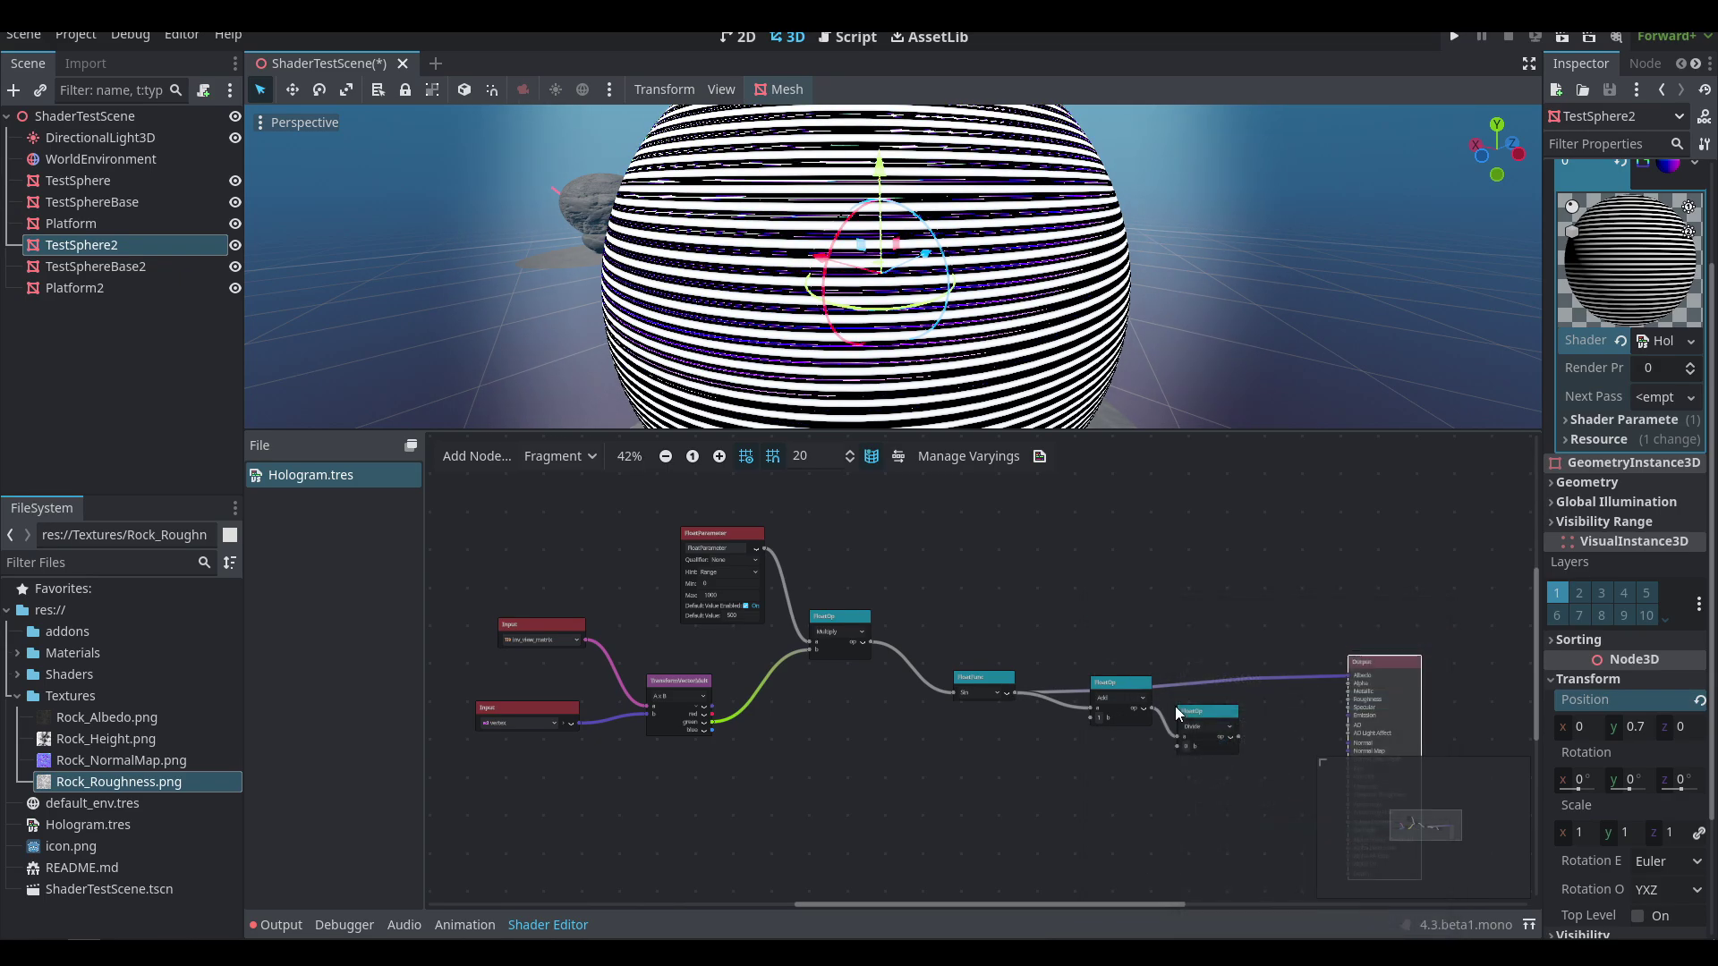
click(1187, 746)
text(2)
key(Return)
- Connect the Divide result to Albedo and inspect the striped sphere up close and from a distance
drag(1236, 737, 1361, 685)
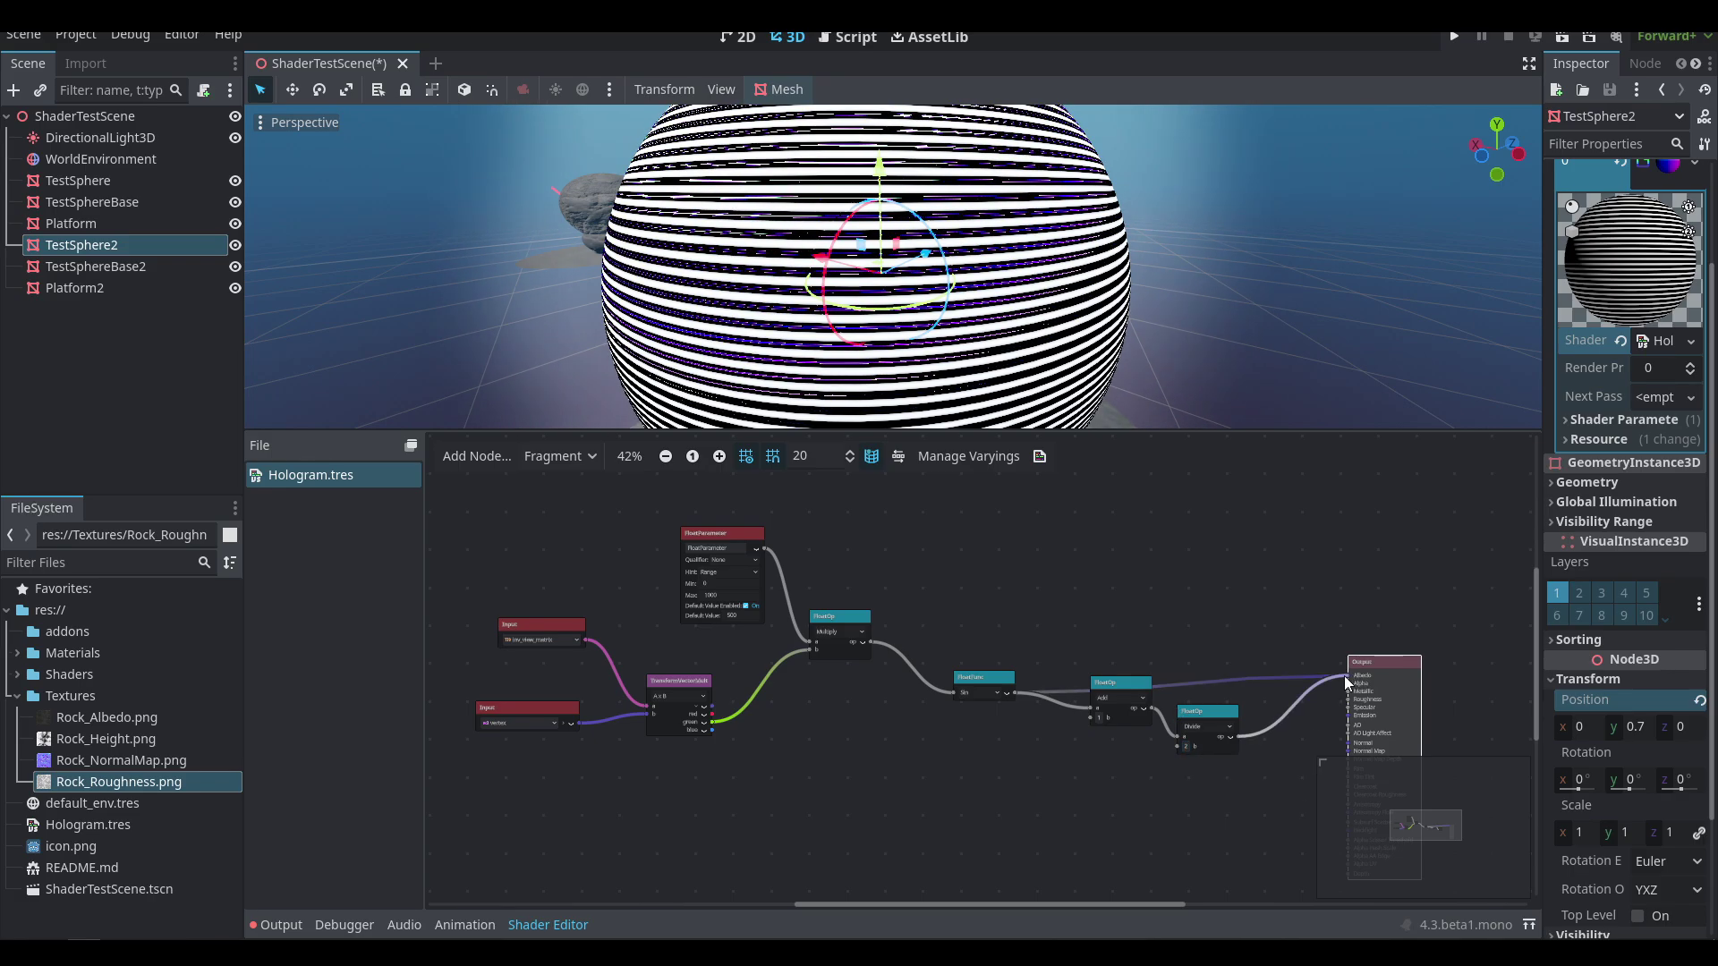
scroll(1000, 309, up, 8)
middle_drag(987, 275, 946, 276)
scroll(1021, 323, down, 11)
scroll(1002, 322, down, 9)
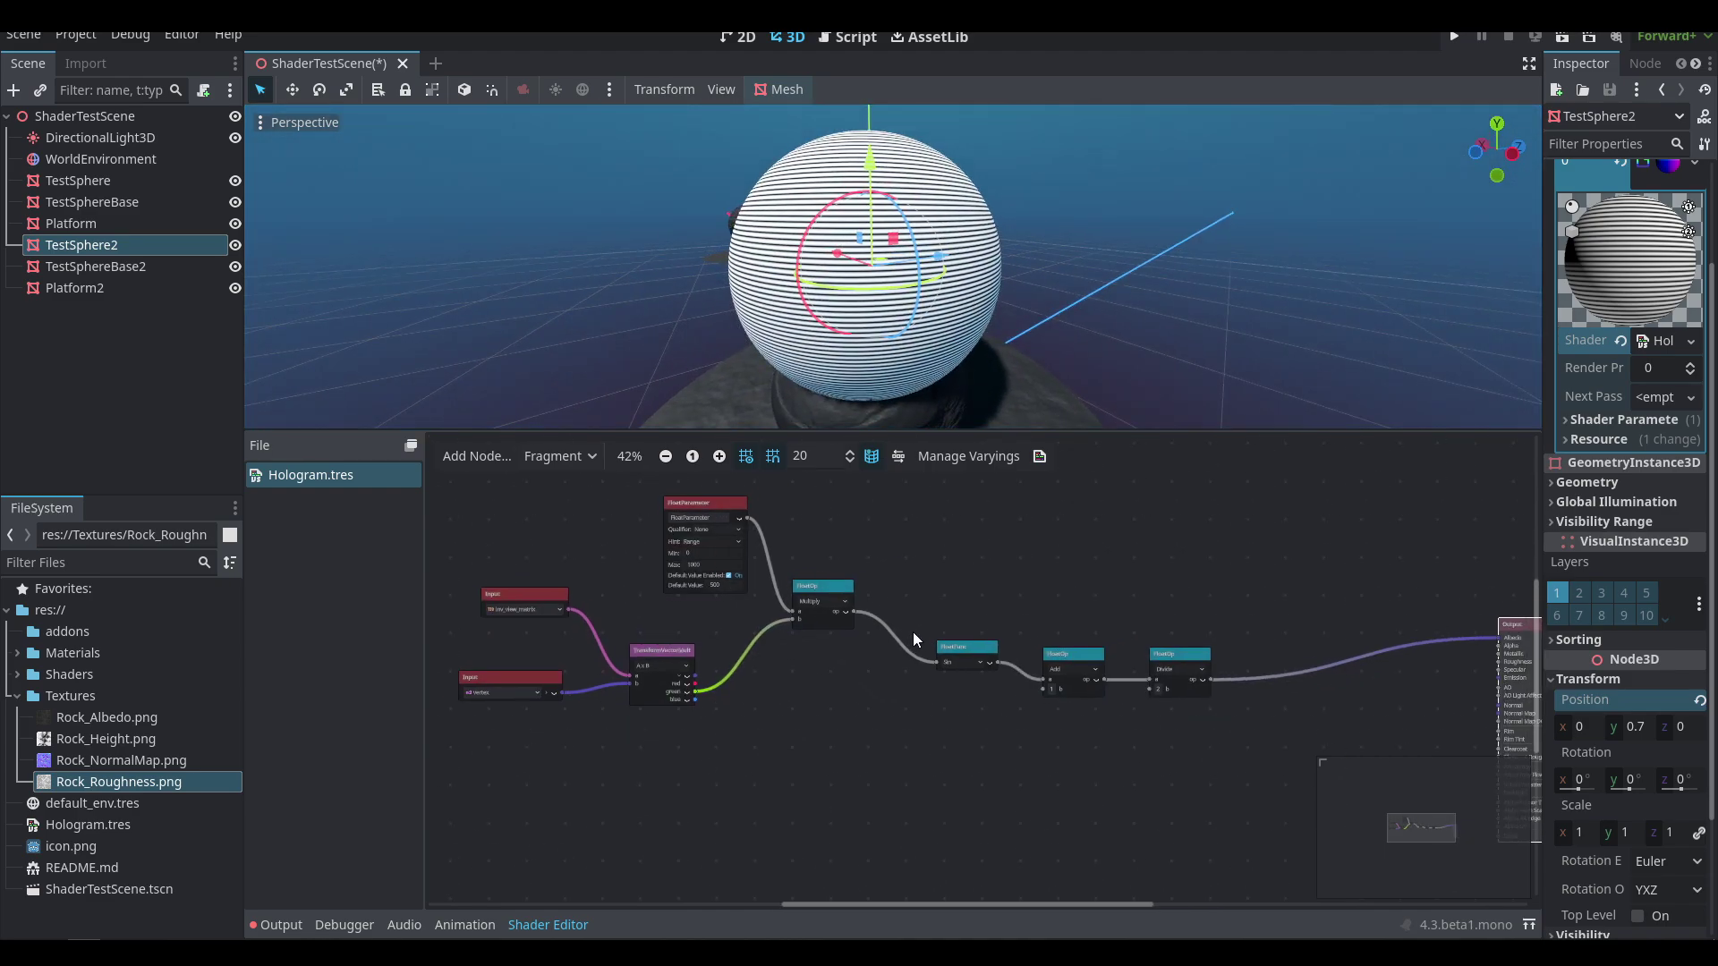
middle_drag(913, 632, 897, 637)
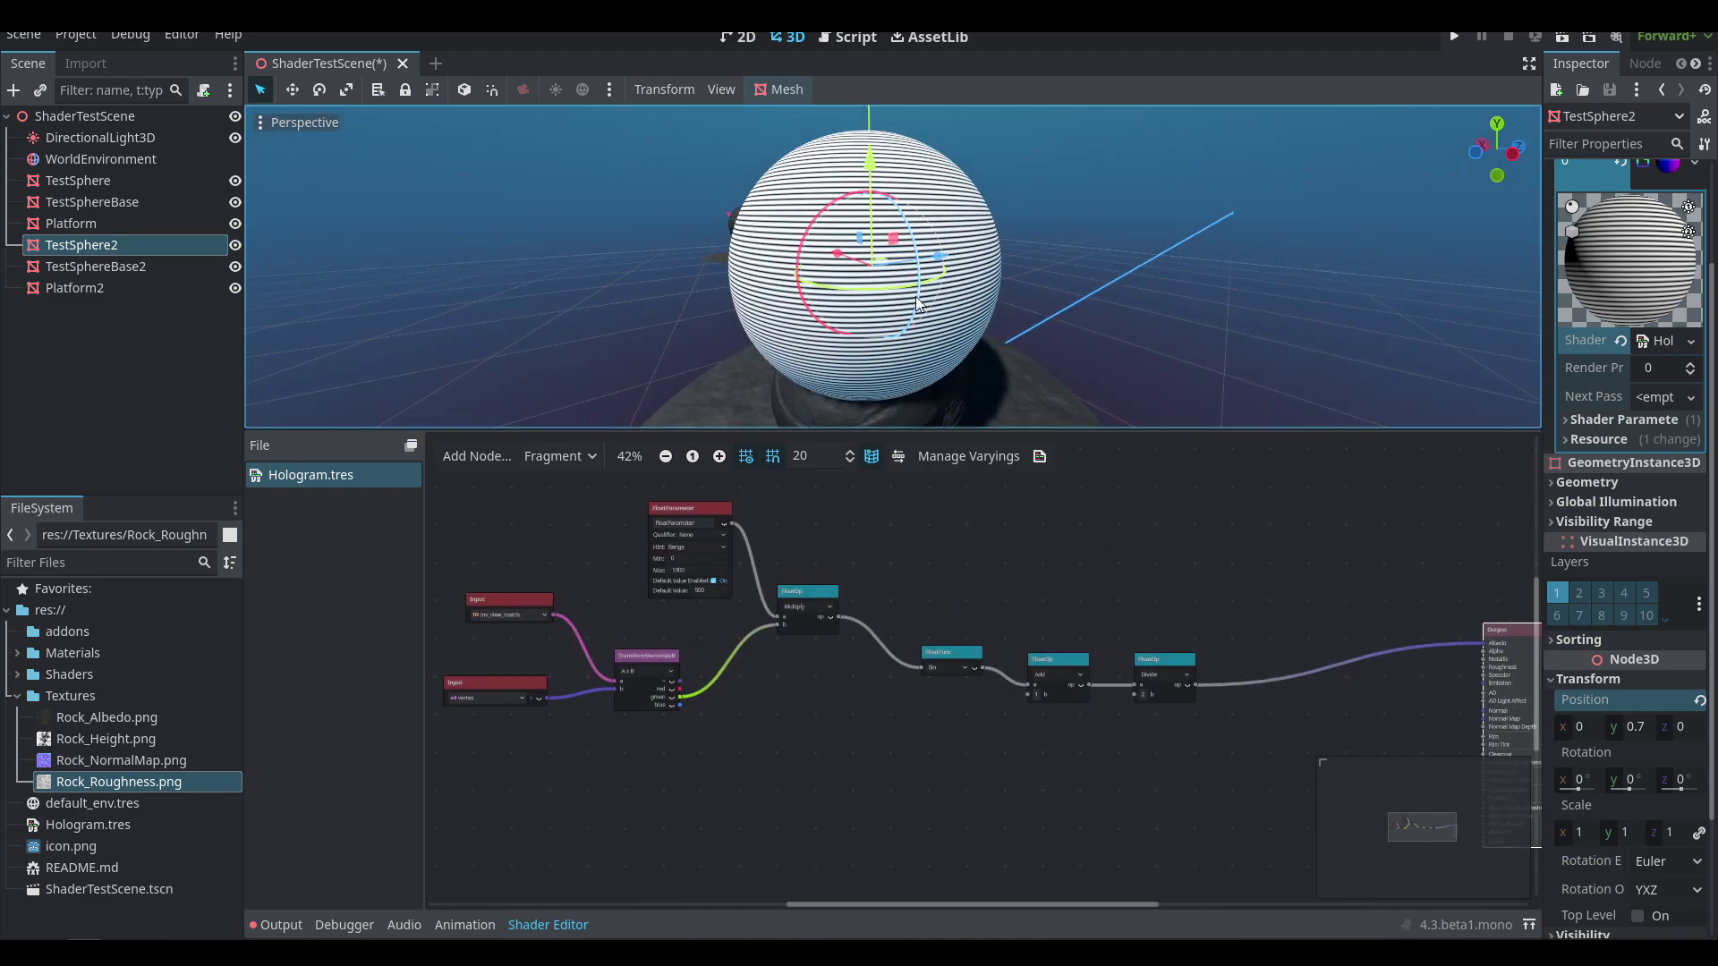
- Insert a Subtract node between the scanline Multiply result and the Sin node
middle_drag(855, 725, 972, 727)
right_click(941, 694)
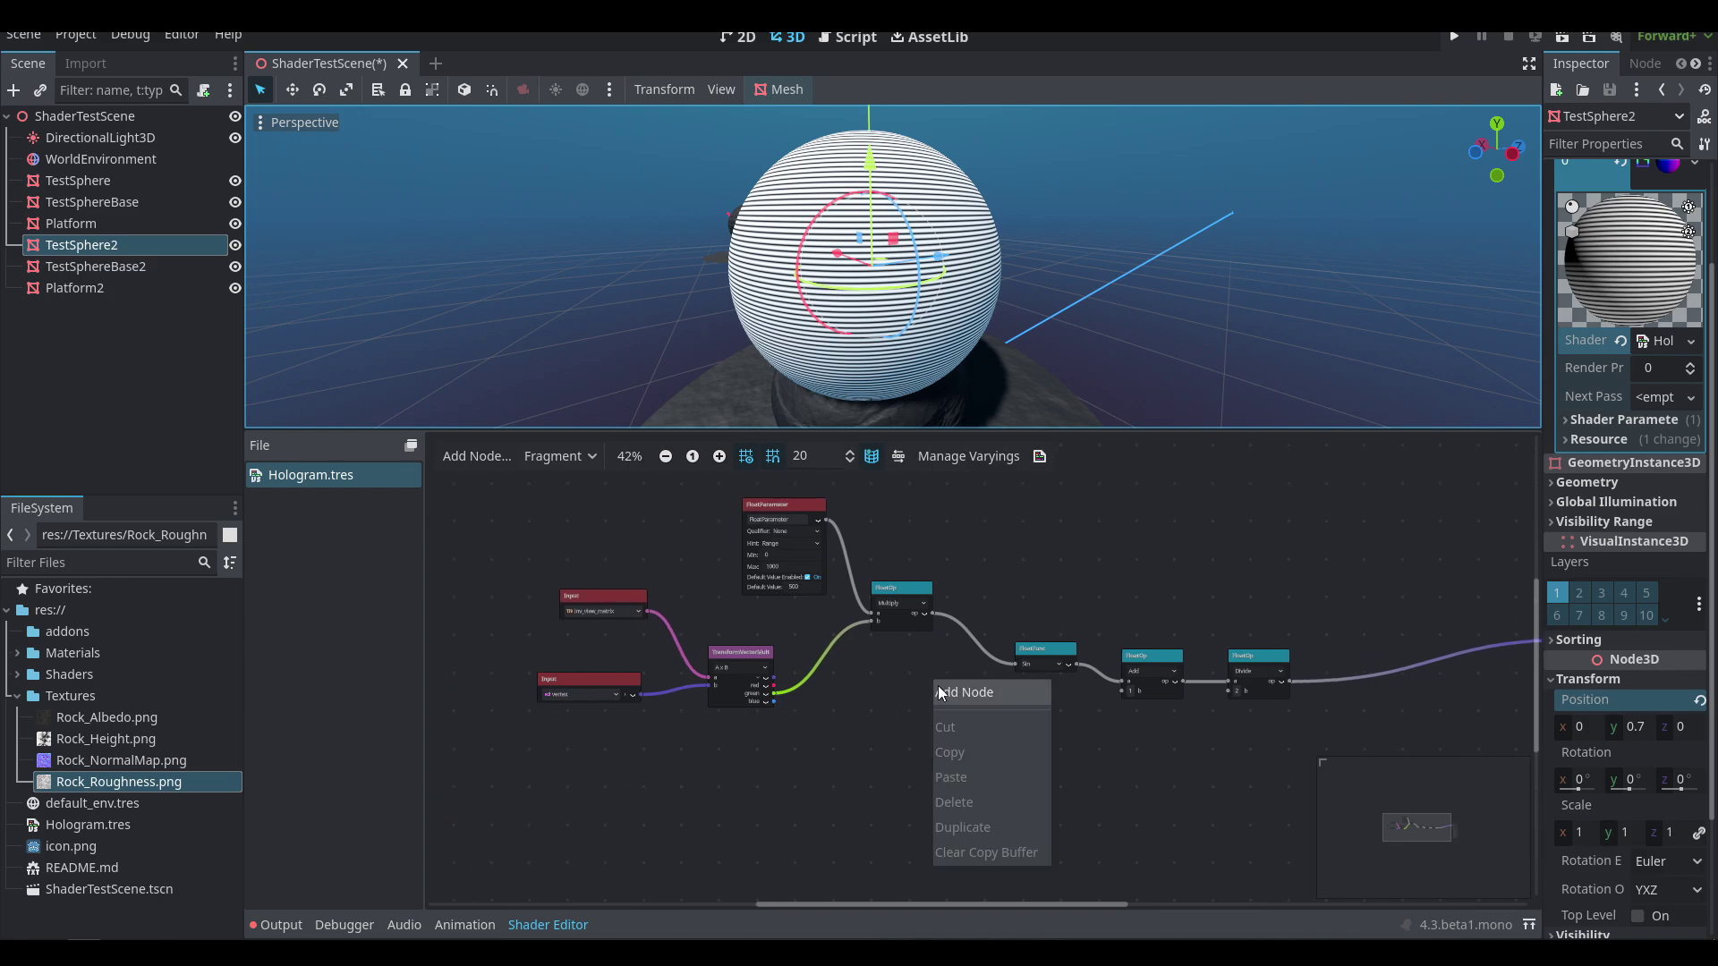
click(948, 695)
text(sub)
key(Return)
- Feed the Subtract node's b input from a new Multiply node driven by a Time input
drag(959, 637, 892, 728)
text(time)
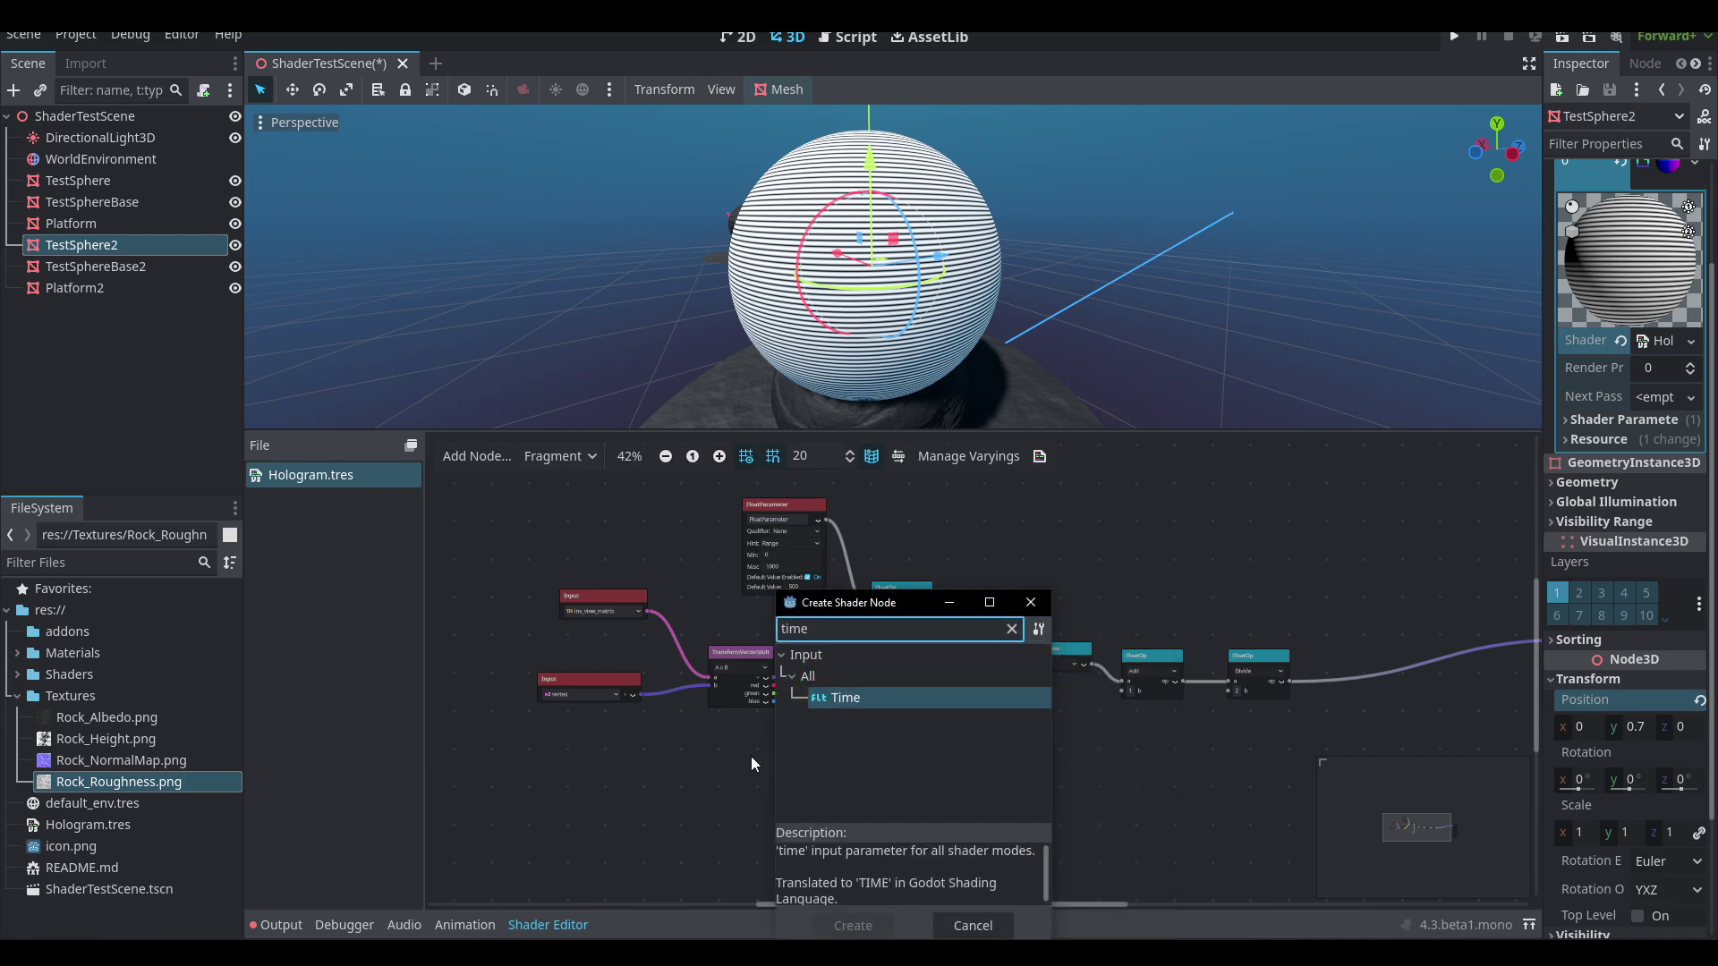
key(Return)
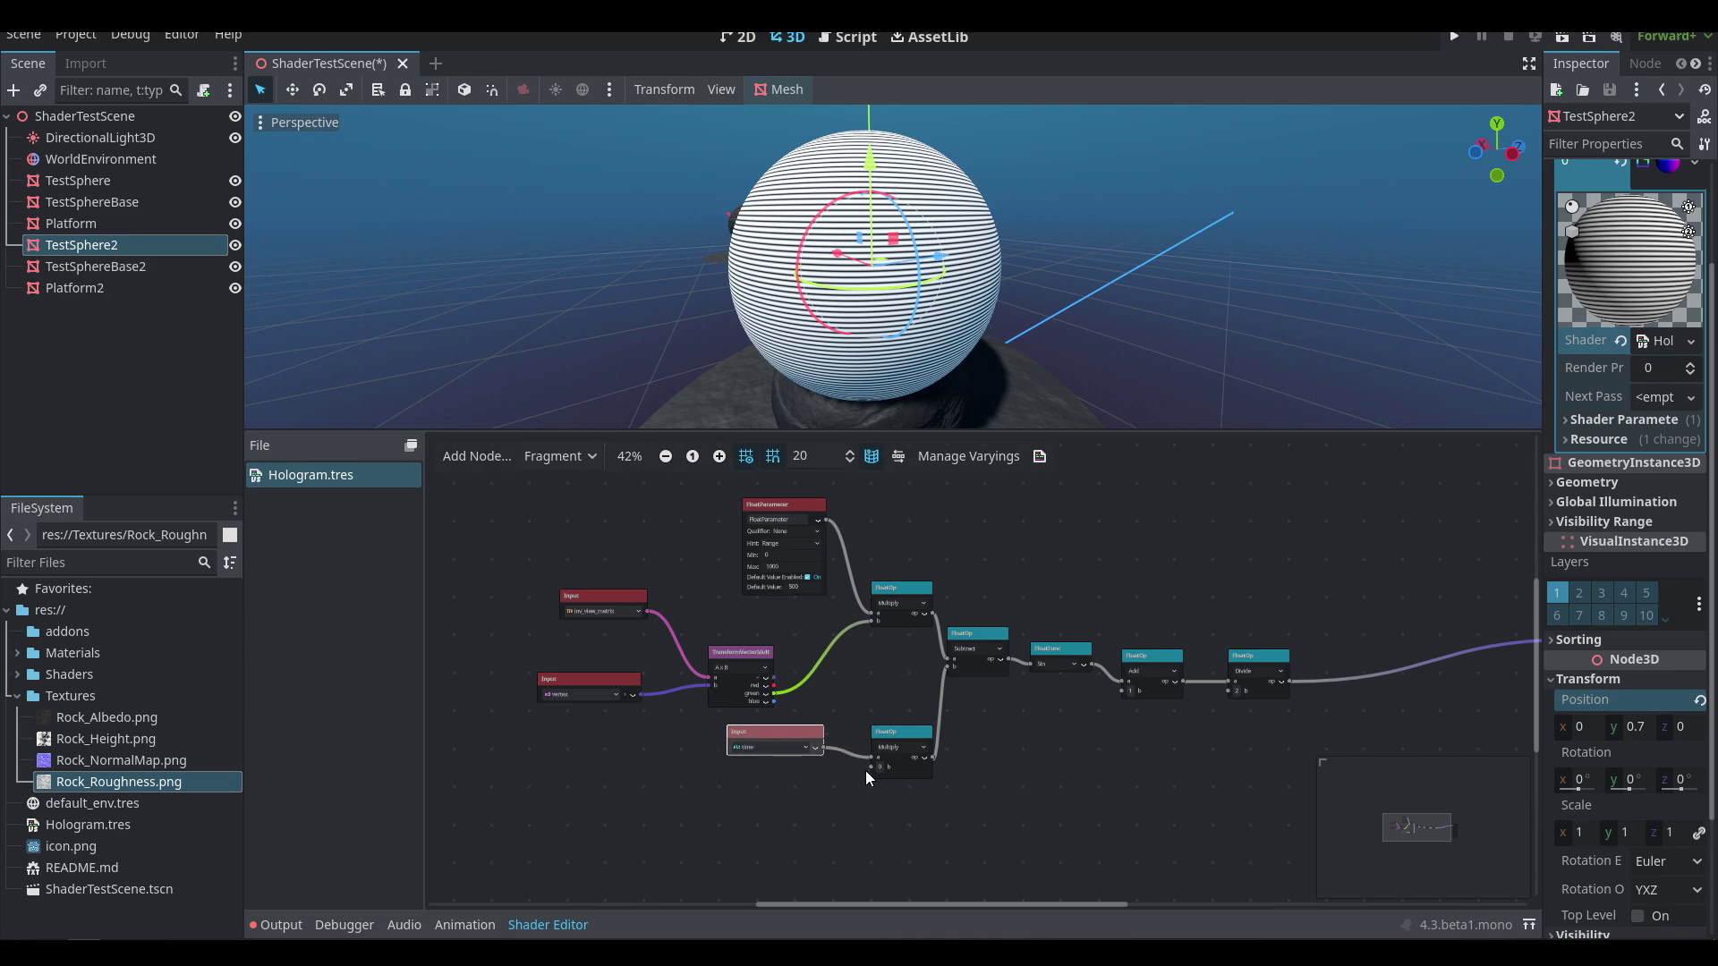
- Add a float parameter named Scanline_Speed to the time Multiply's b input and rename the existing scanline parameter Scanline_Width
drag(871, 768, 766, 794)
key(Escape)
double_click(792, 517)
text(Scanline)
text(_Width)
double_click(779, 817)
text(Scanline)
text(_Spee)
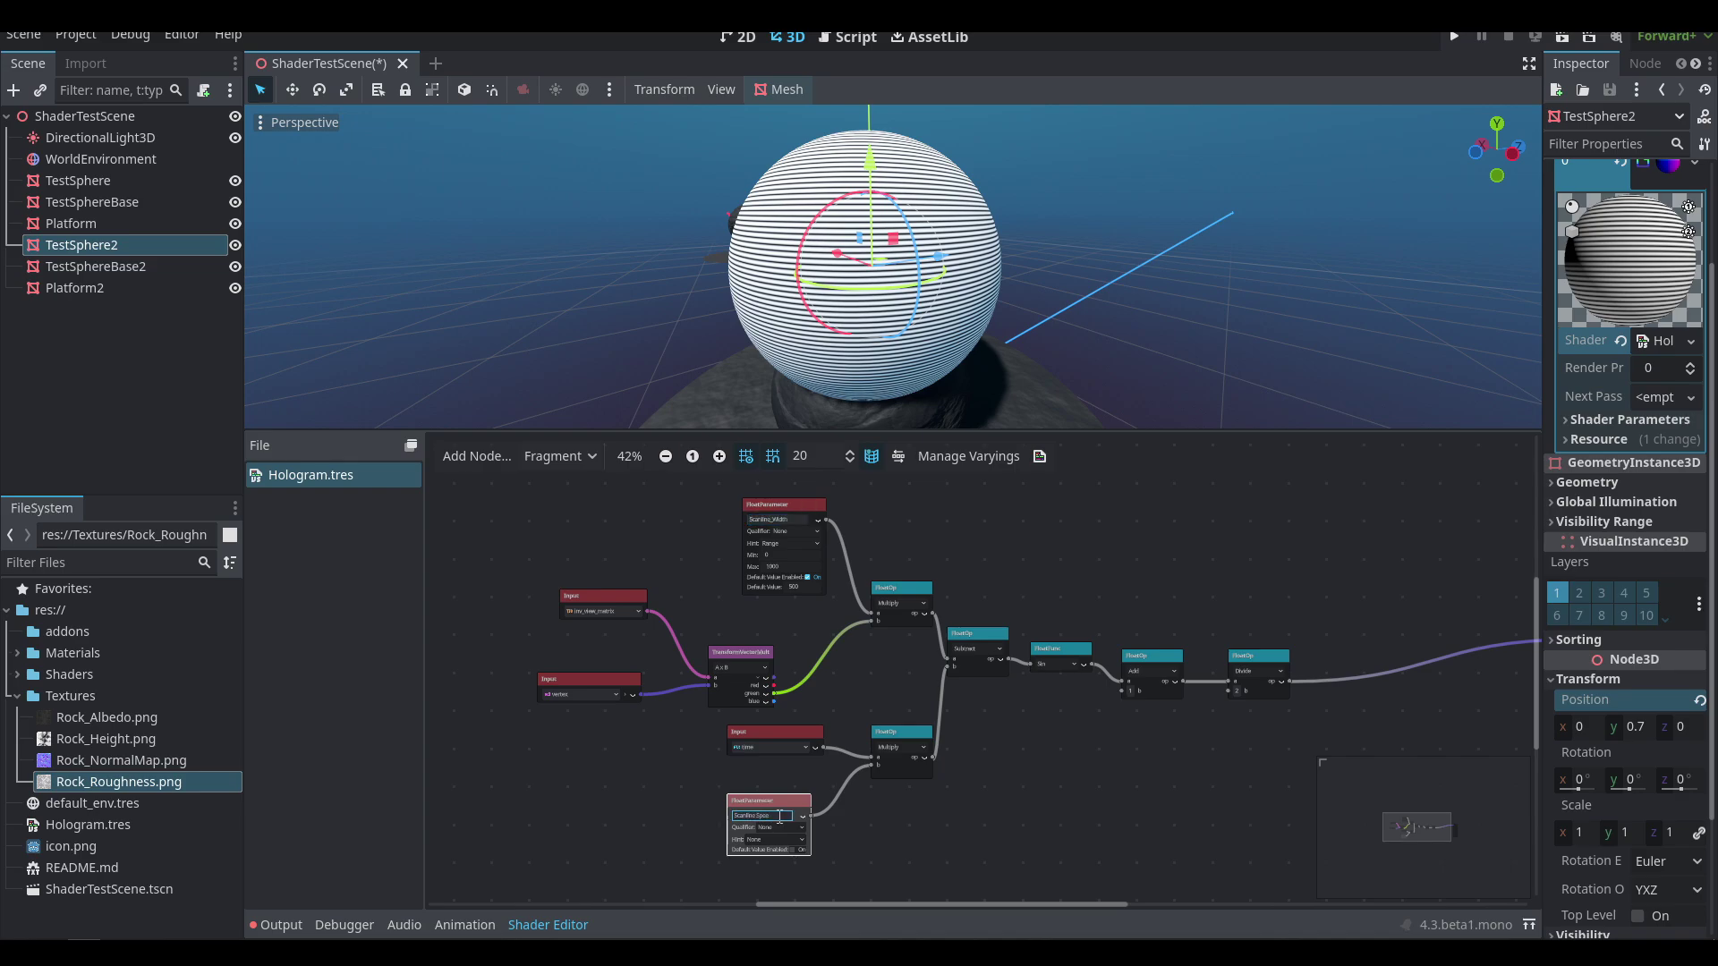
text(d)
- Give Scanline_Speed a Range hint with maximum 100, enable a default value of 10 and inspect the moving stripes on the sphere
click(779, 840)
click(782, 883)
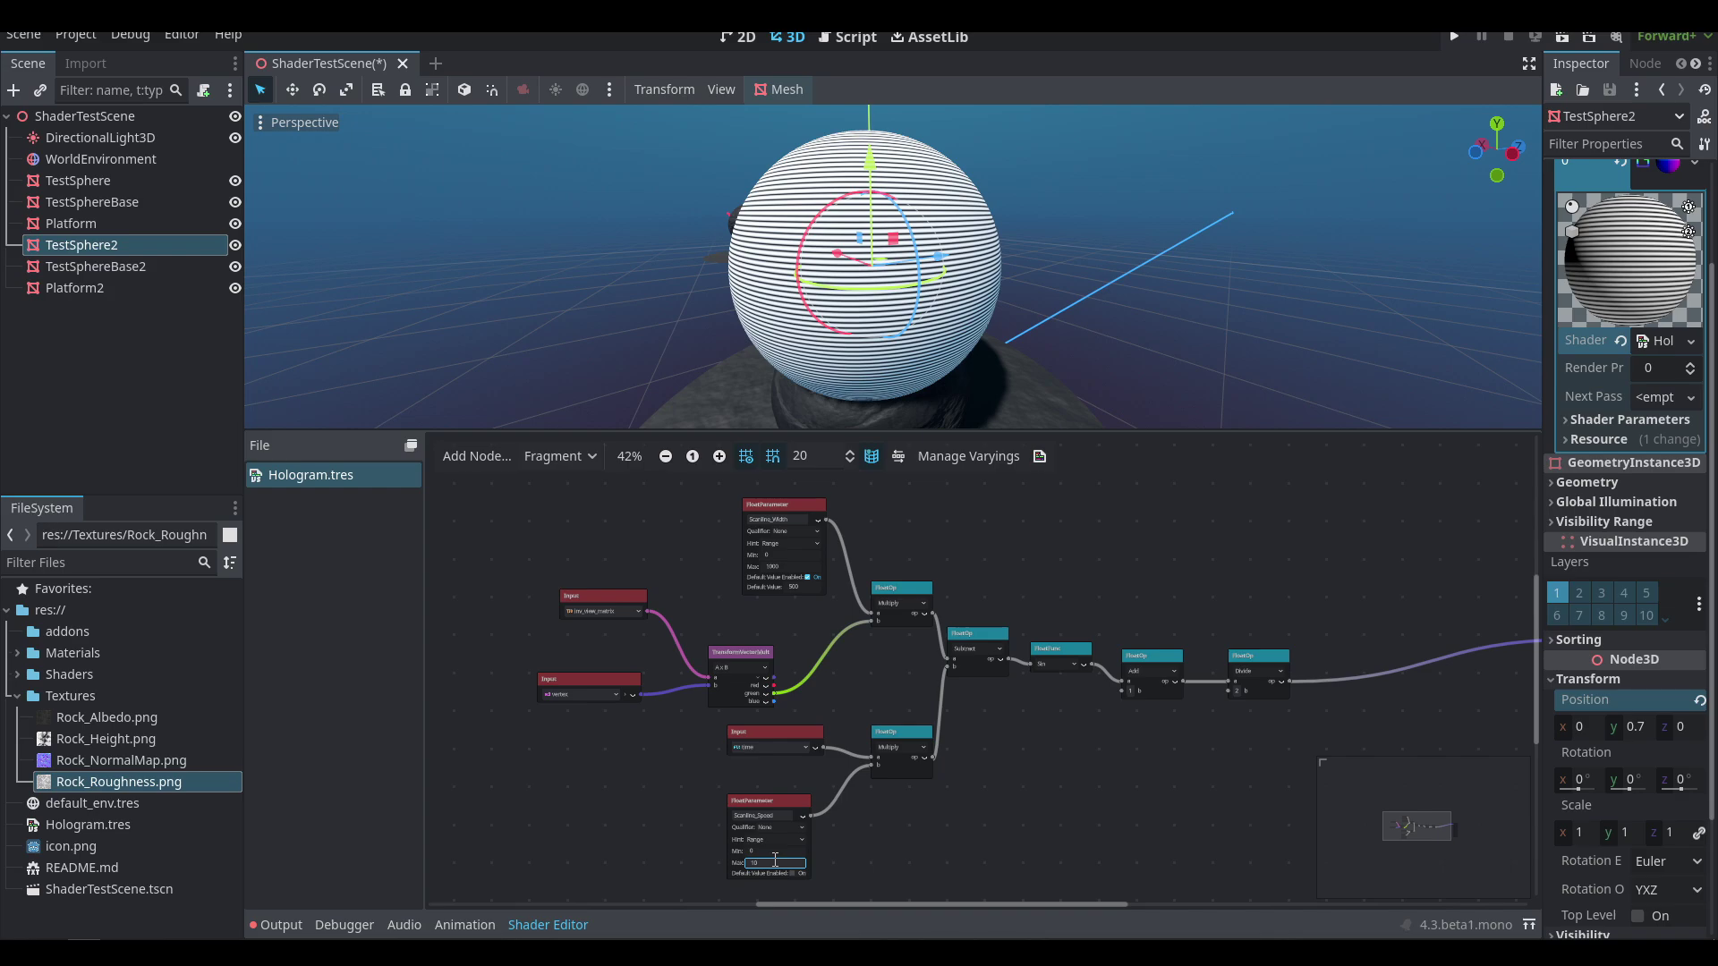
click(800, 875)
key(Return)
scroll(1061, 317, up, 5)
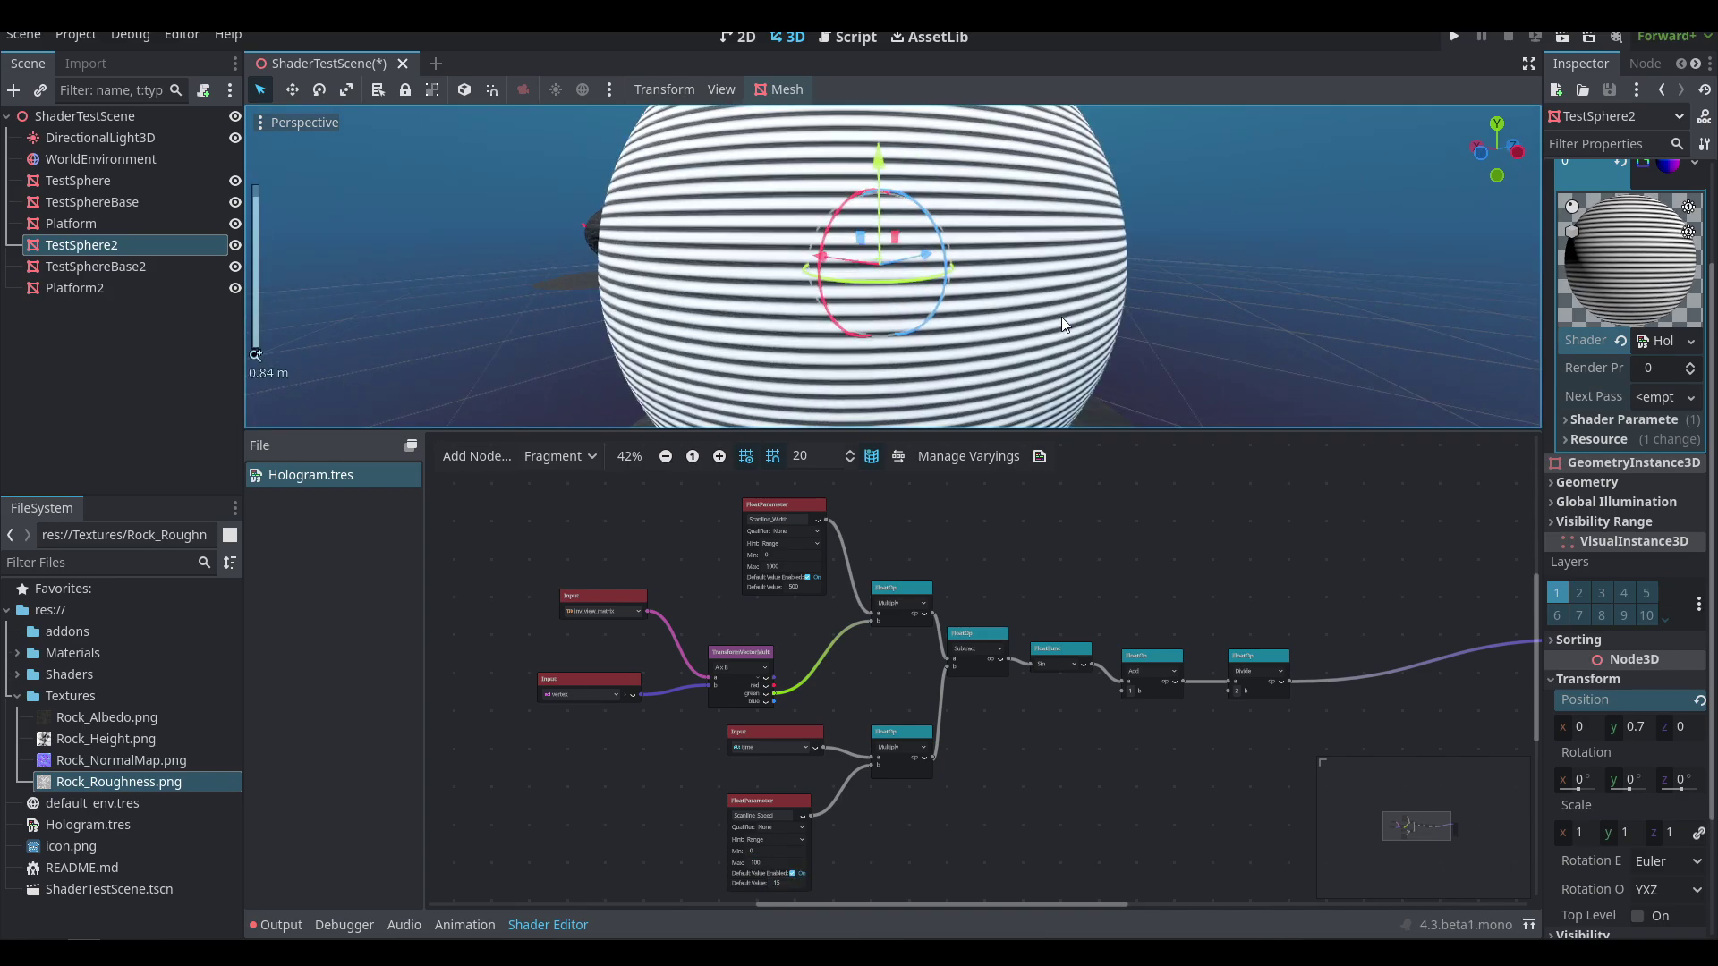
scroll(1021, 205, down, 5)
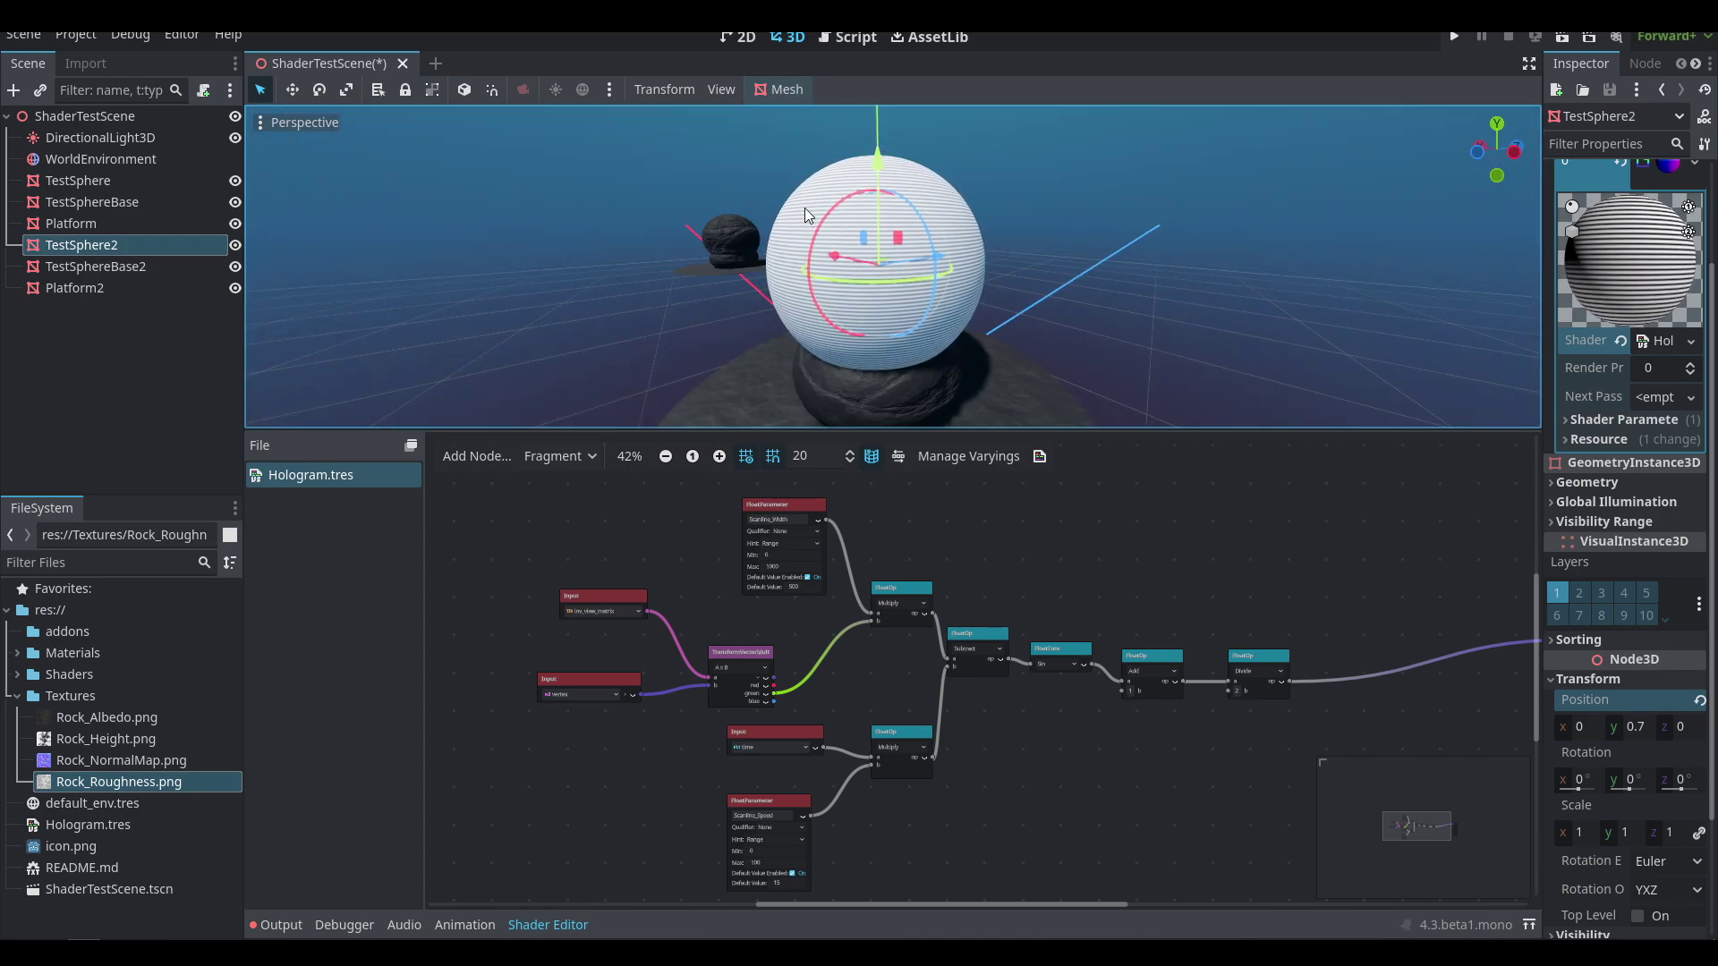
- Move the Output node farther away from the Divide node to make room for more nodes
middle_drag(1219, 601, 872, 548)
scroll(1019, 593, down, 1)
scroll(1020, 593, down, 1)
drag(1169, 571, 1369, 569)
drag(936, 594, 915, 594)
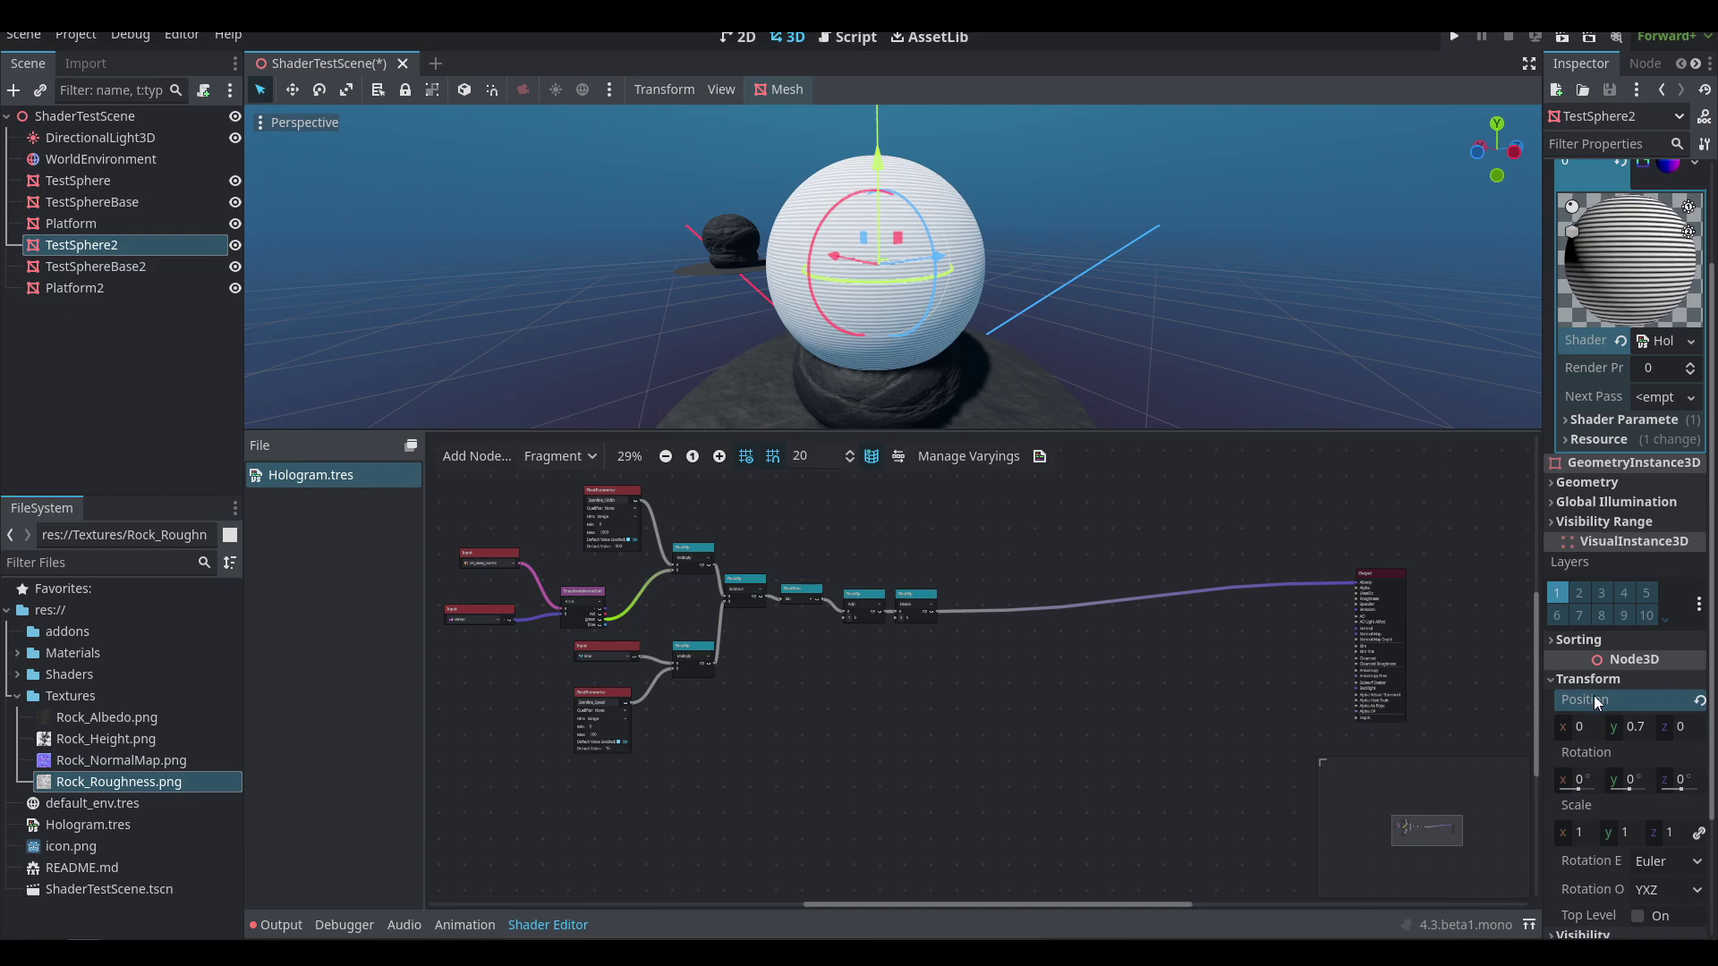
middle_drag(893, 664, 877, 676)
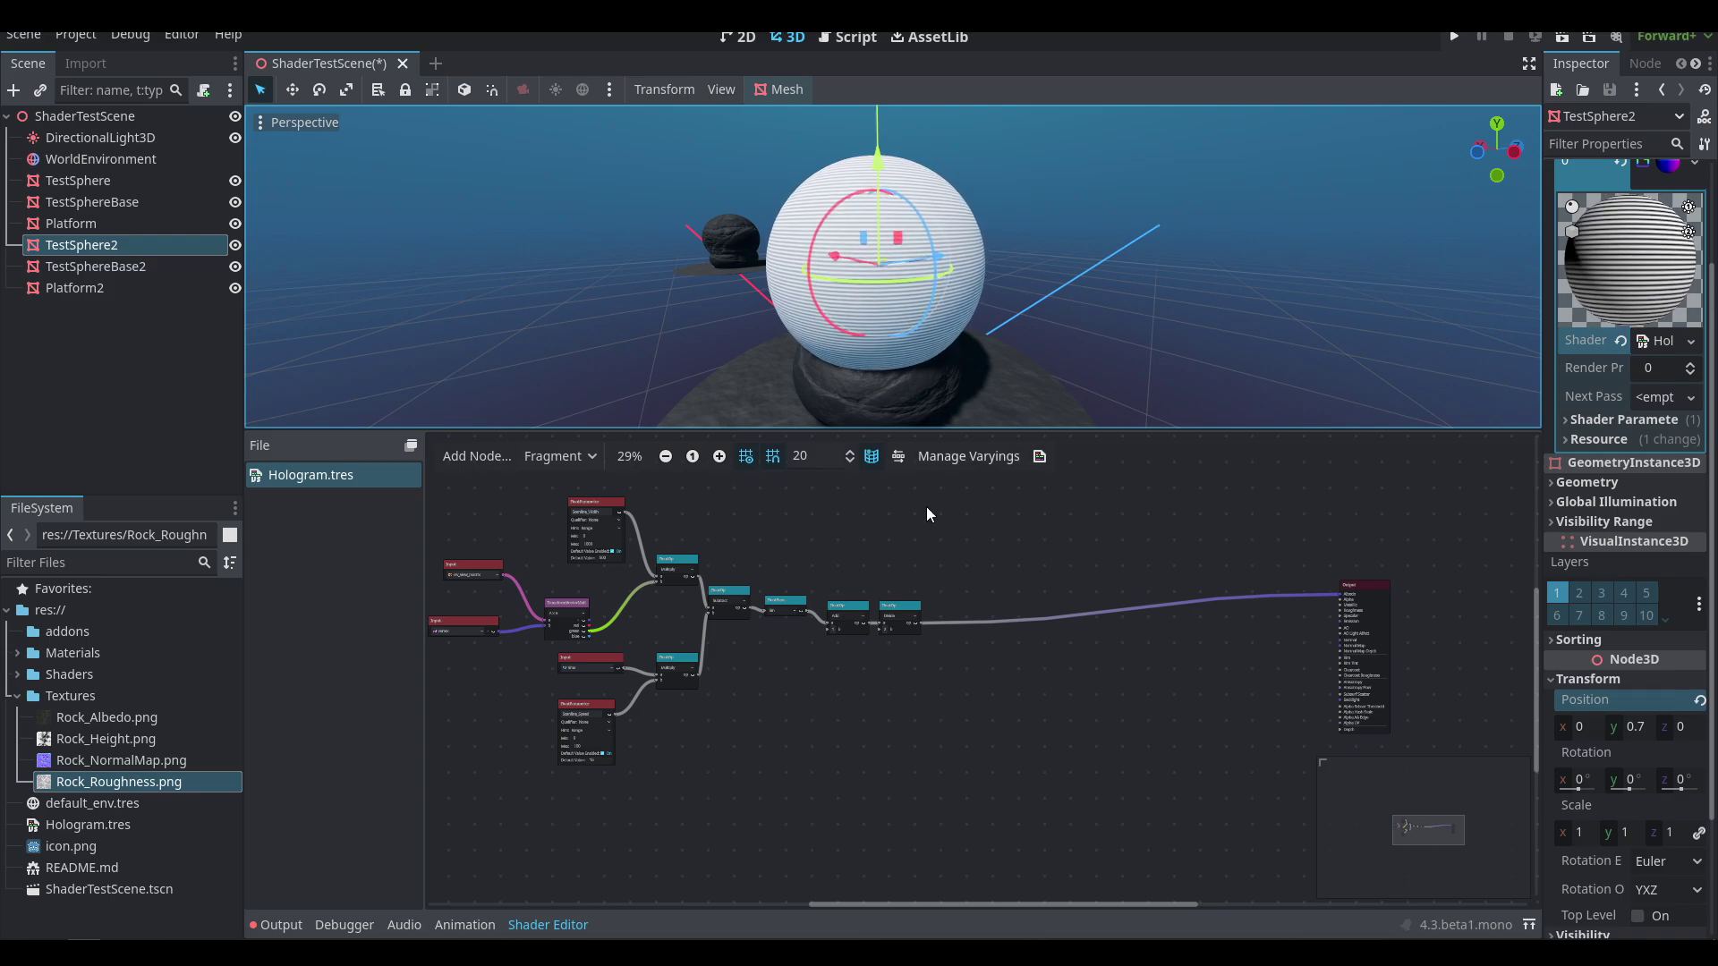
- Add a Fresnel node below the scanline nodes and connect its result to Albedo
right_click(820, 716)
text(fresnel)
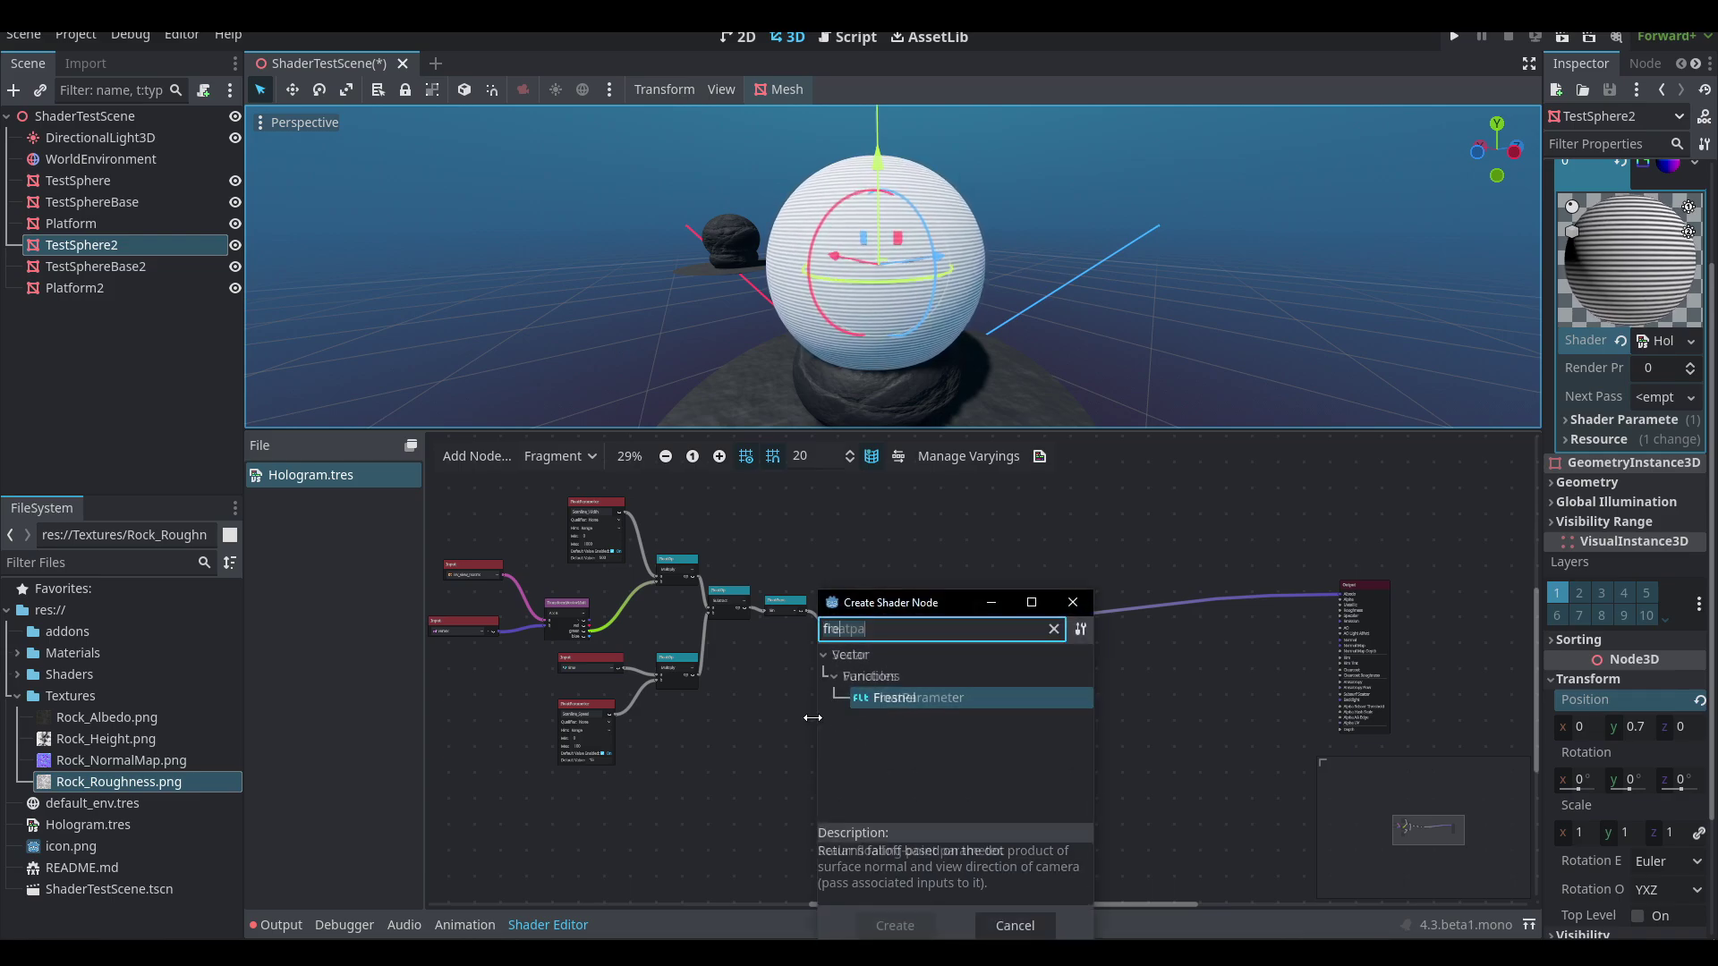
key(Return)
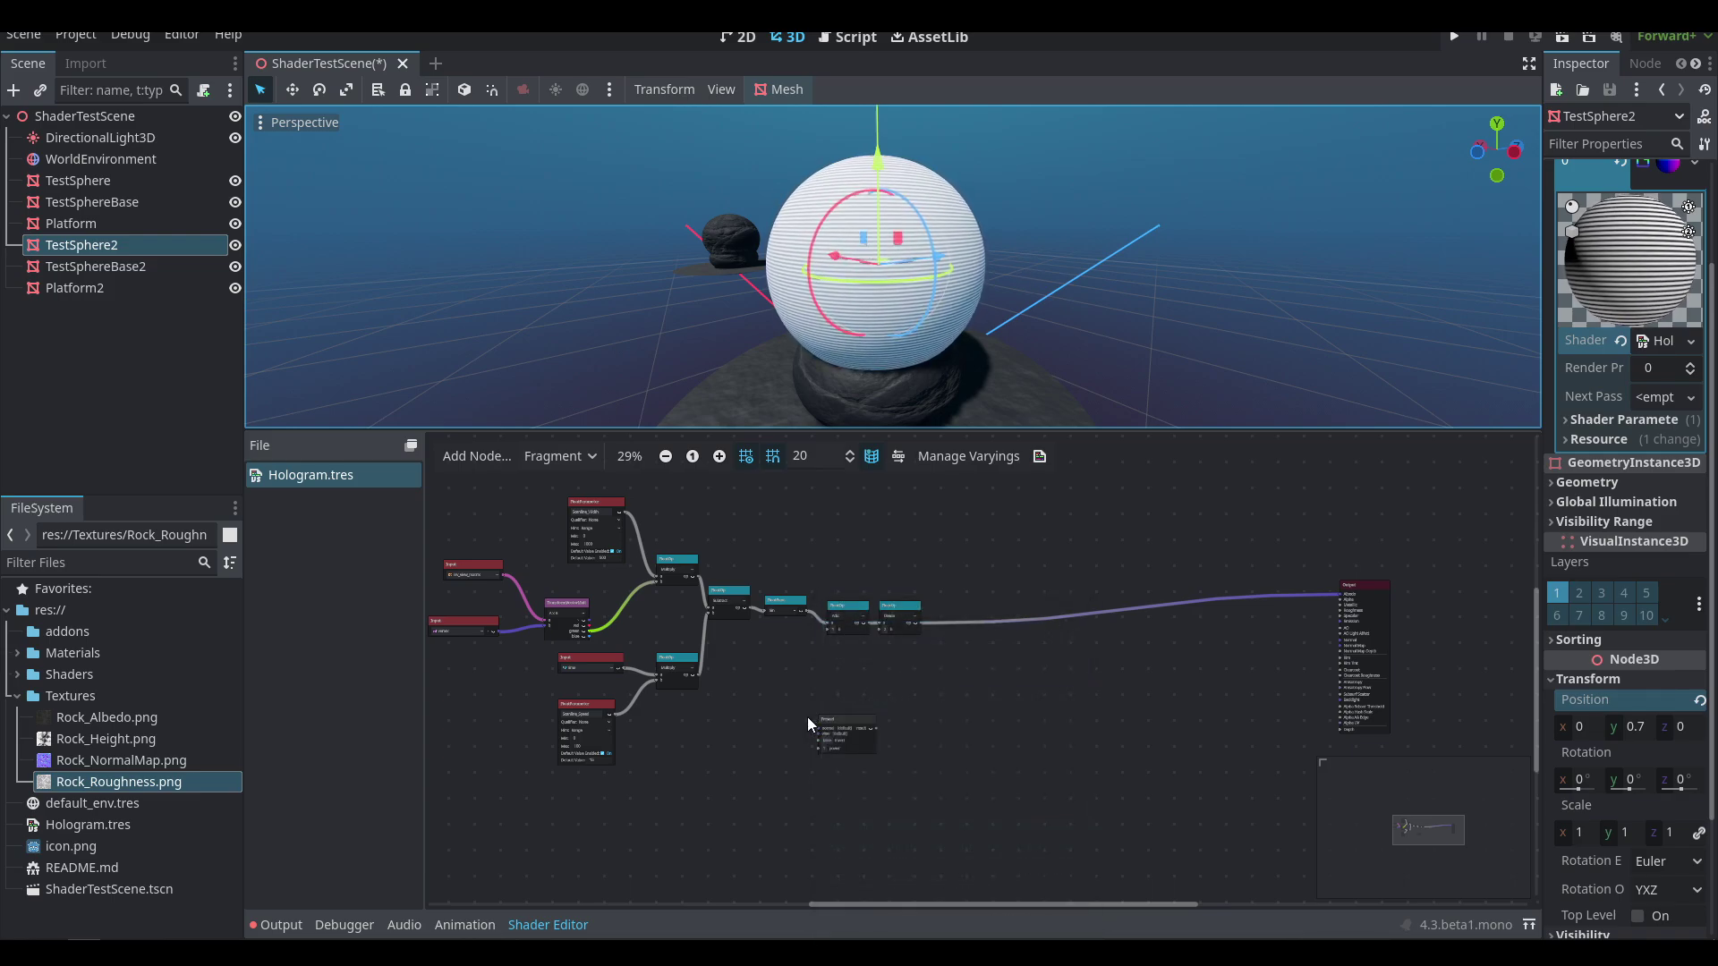
scroll(811, 718, up, 1)
click(810, 719)
scroll(811, 719, up, 1)
middle_drag(927, 719, 791, 734)
scroll(789, 734, down, 1)
drag(743, 740, 1332, 583)
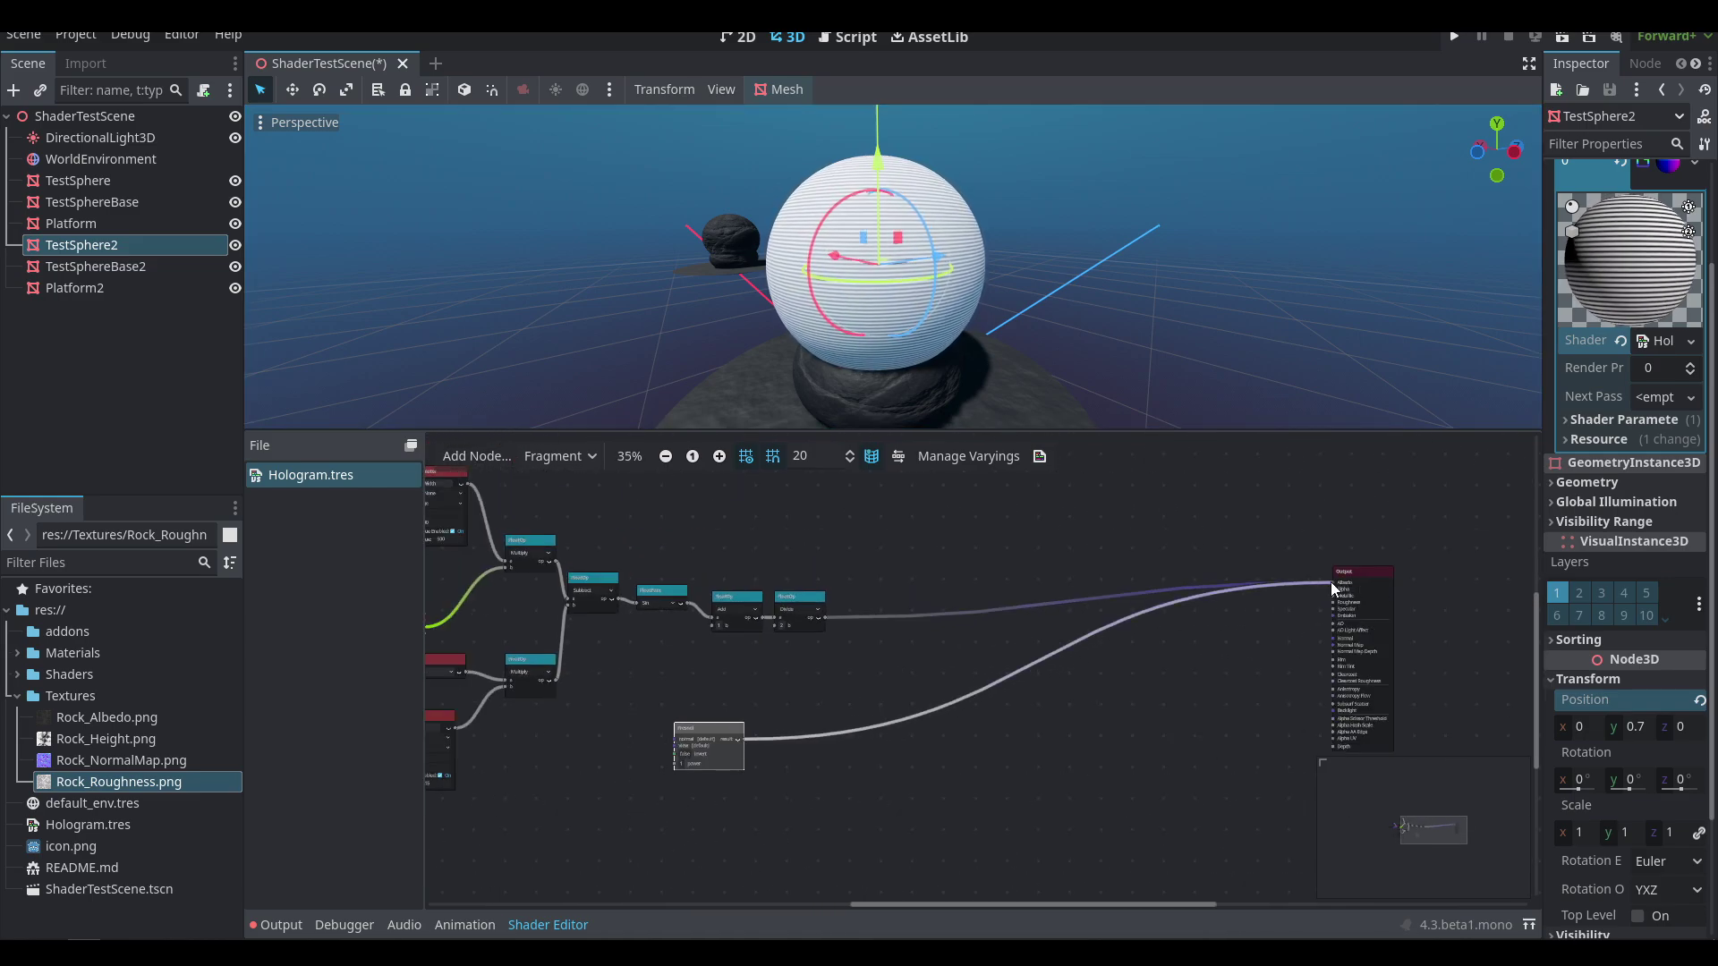
- Examine how the Fresnel term is computed in the generated shader code, including its dot product, and close the code
click(1044, 460)
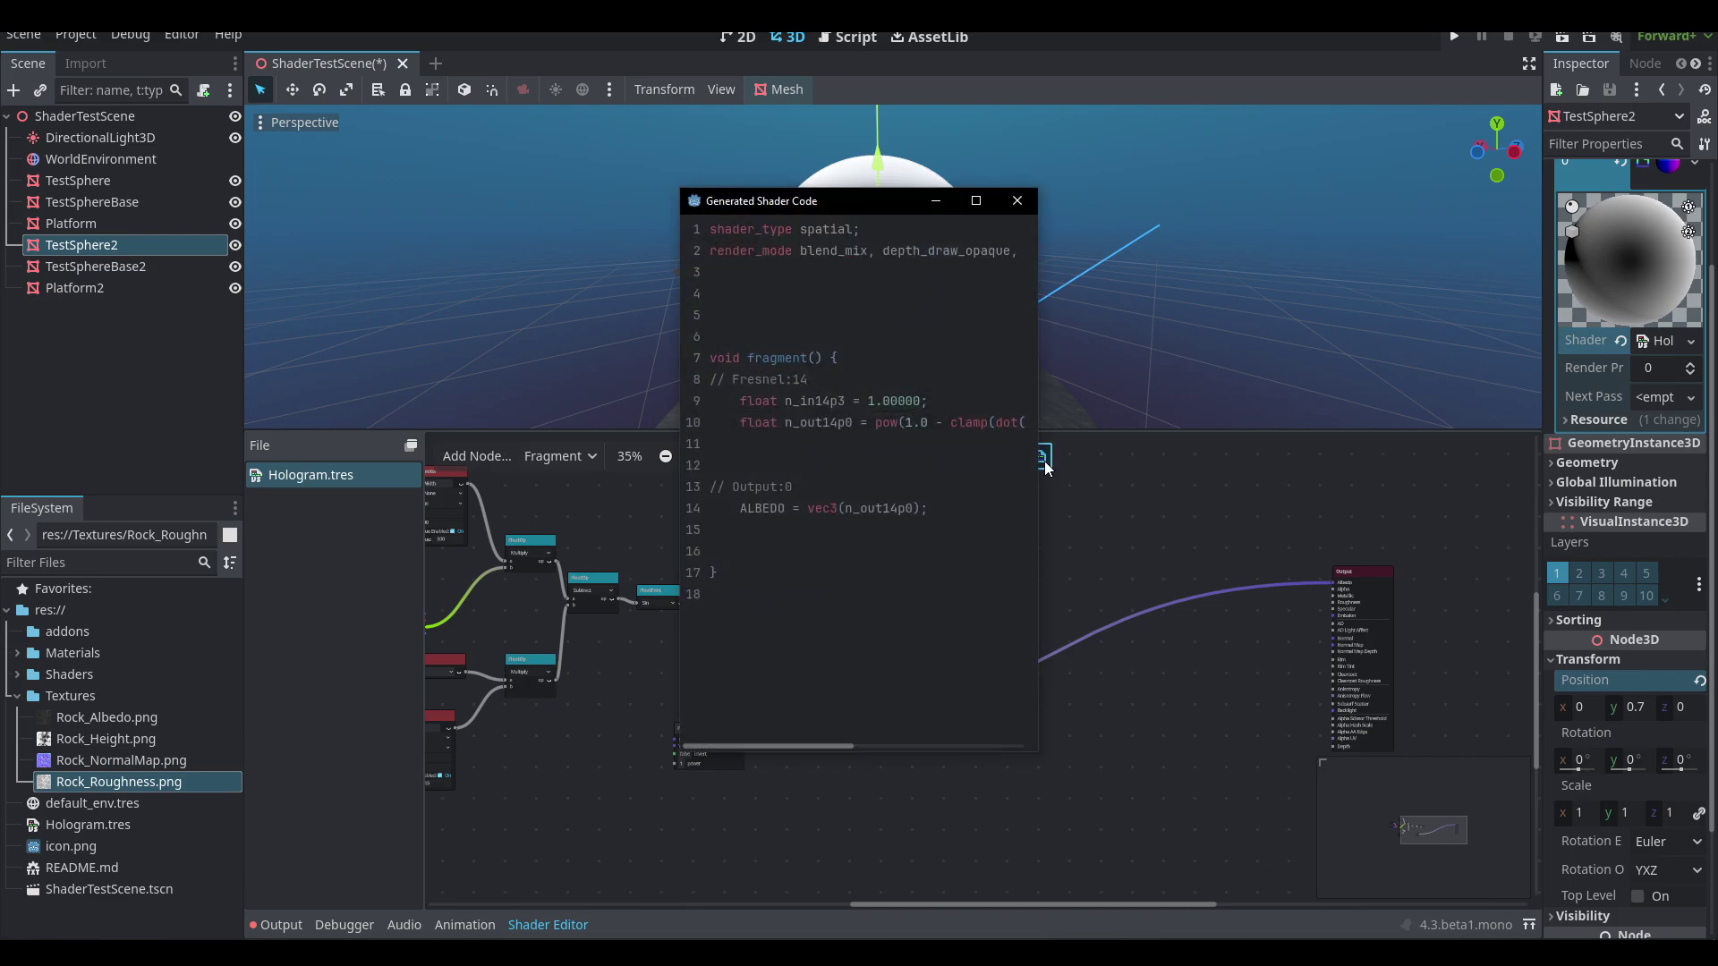
drag(812, 746, 893, 746)
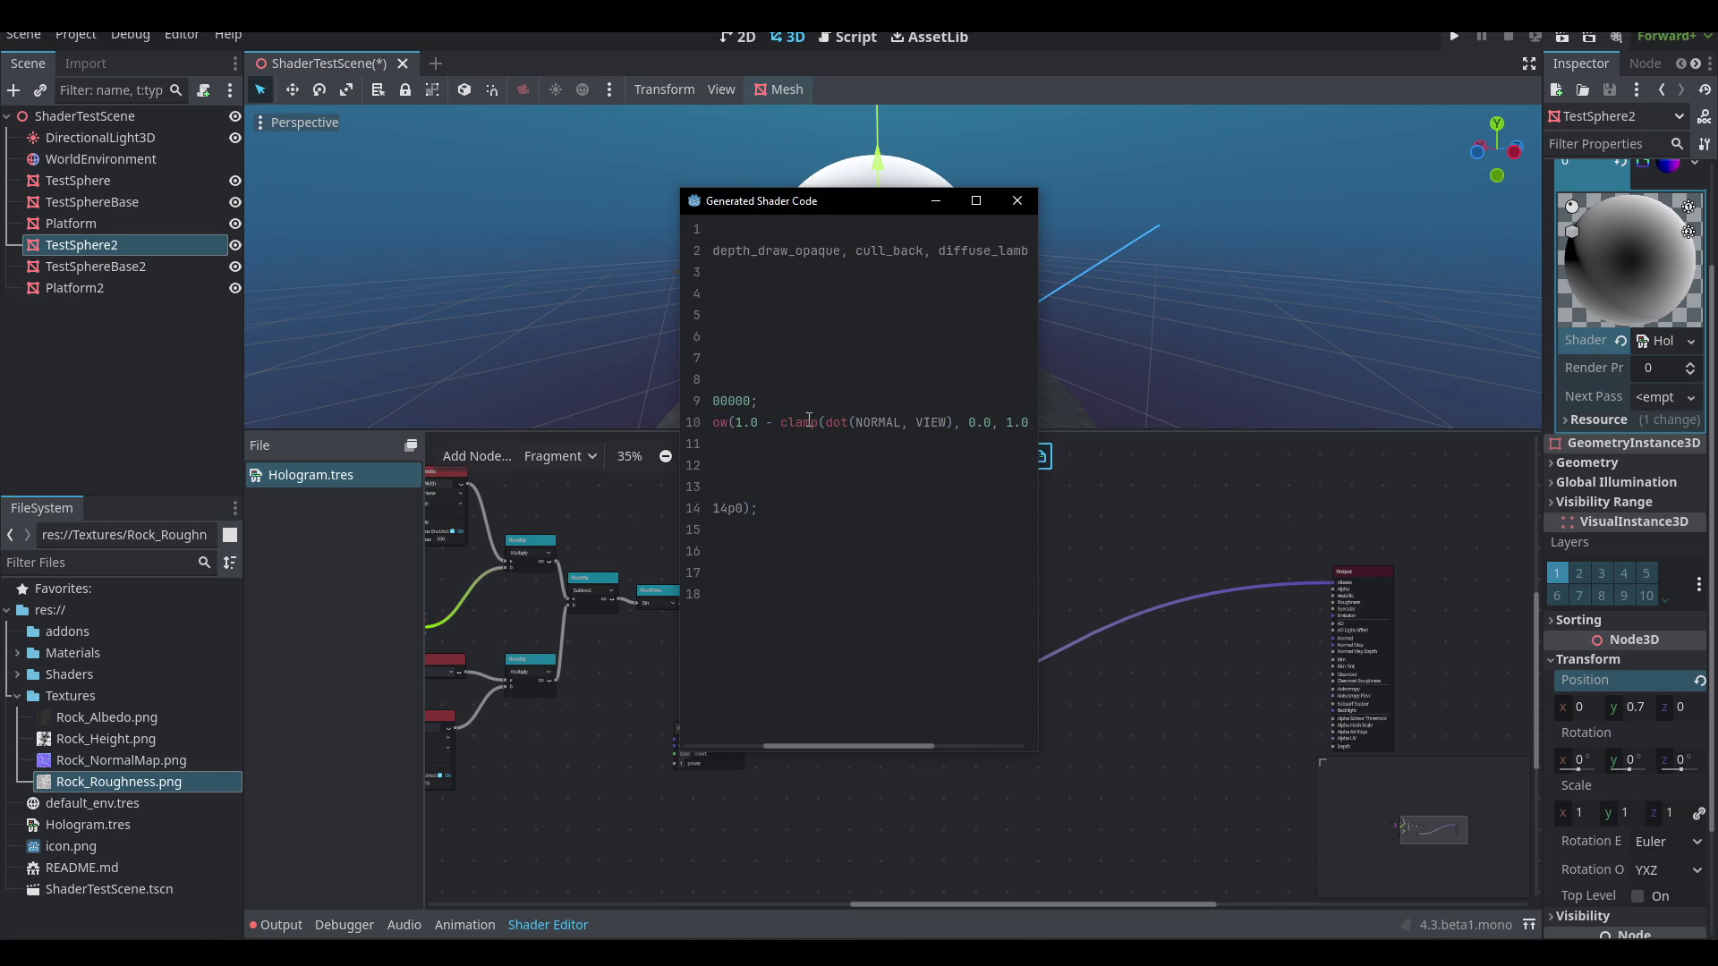
double_click(836, 423)
drag(884, 749, 785, 737)
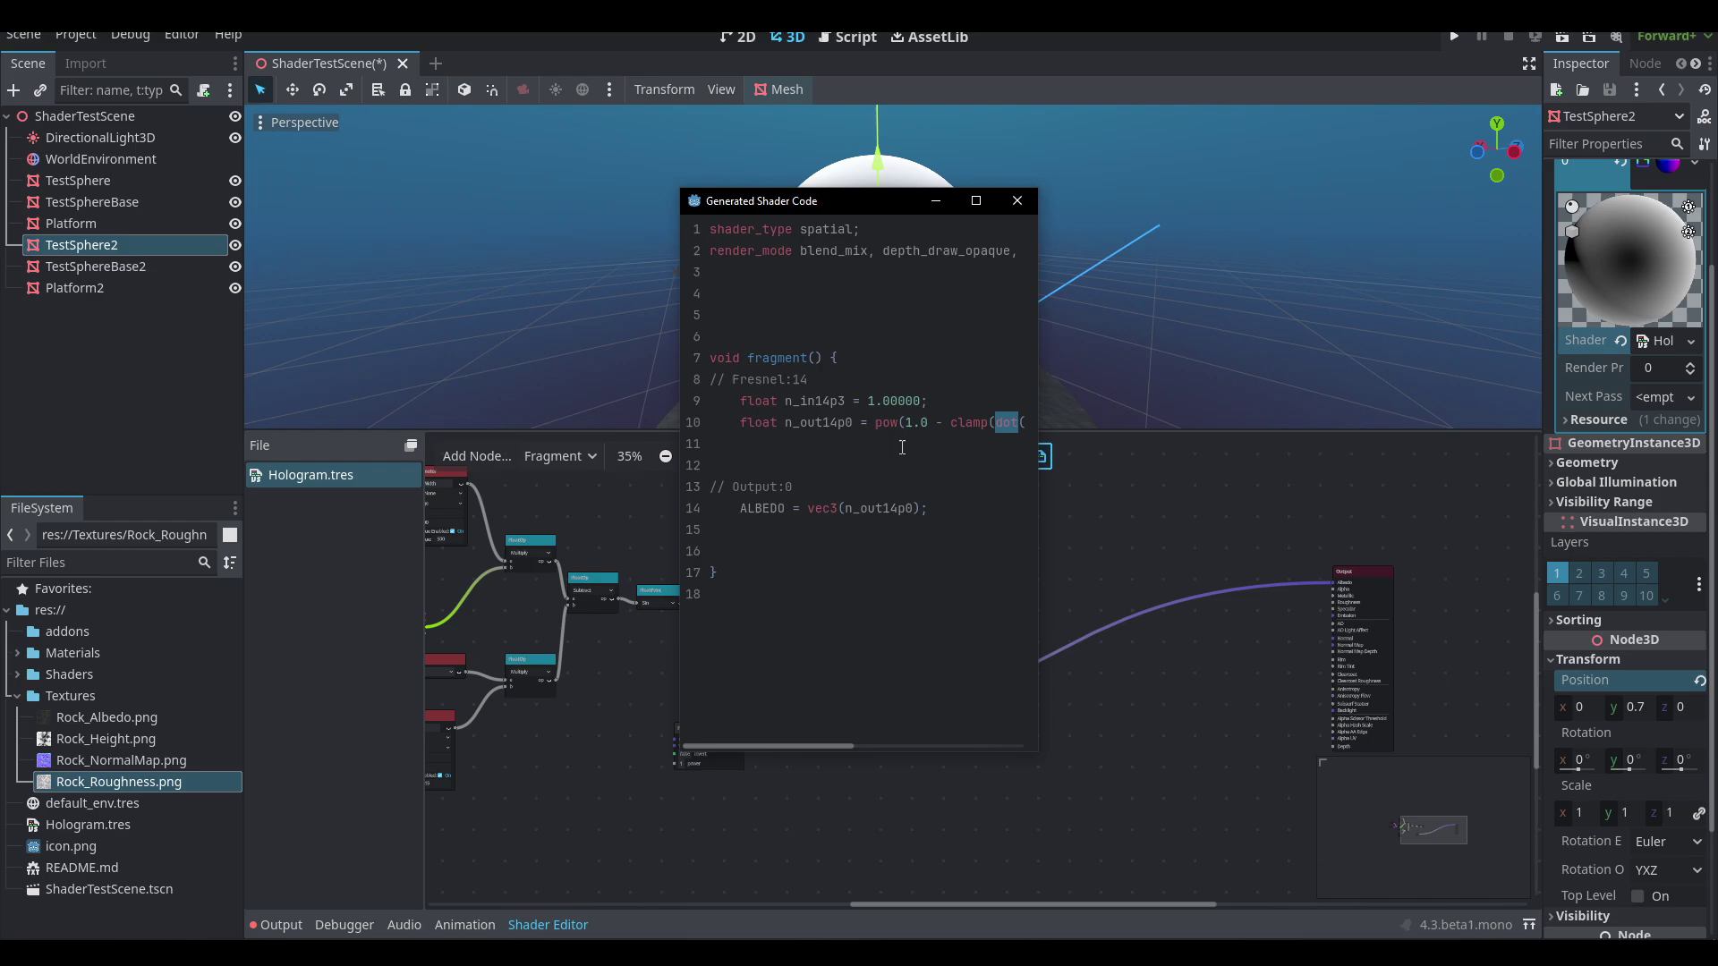
click(1016, 200)
- Try different power values on the Fresnel node, ending with a power of 2
scroll(700, 775, up, 1)
click(676, 762)
text(0.965)
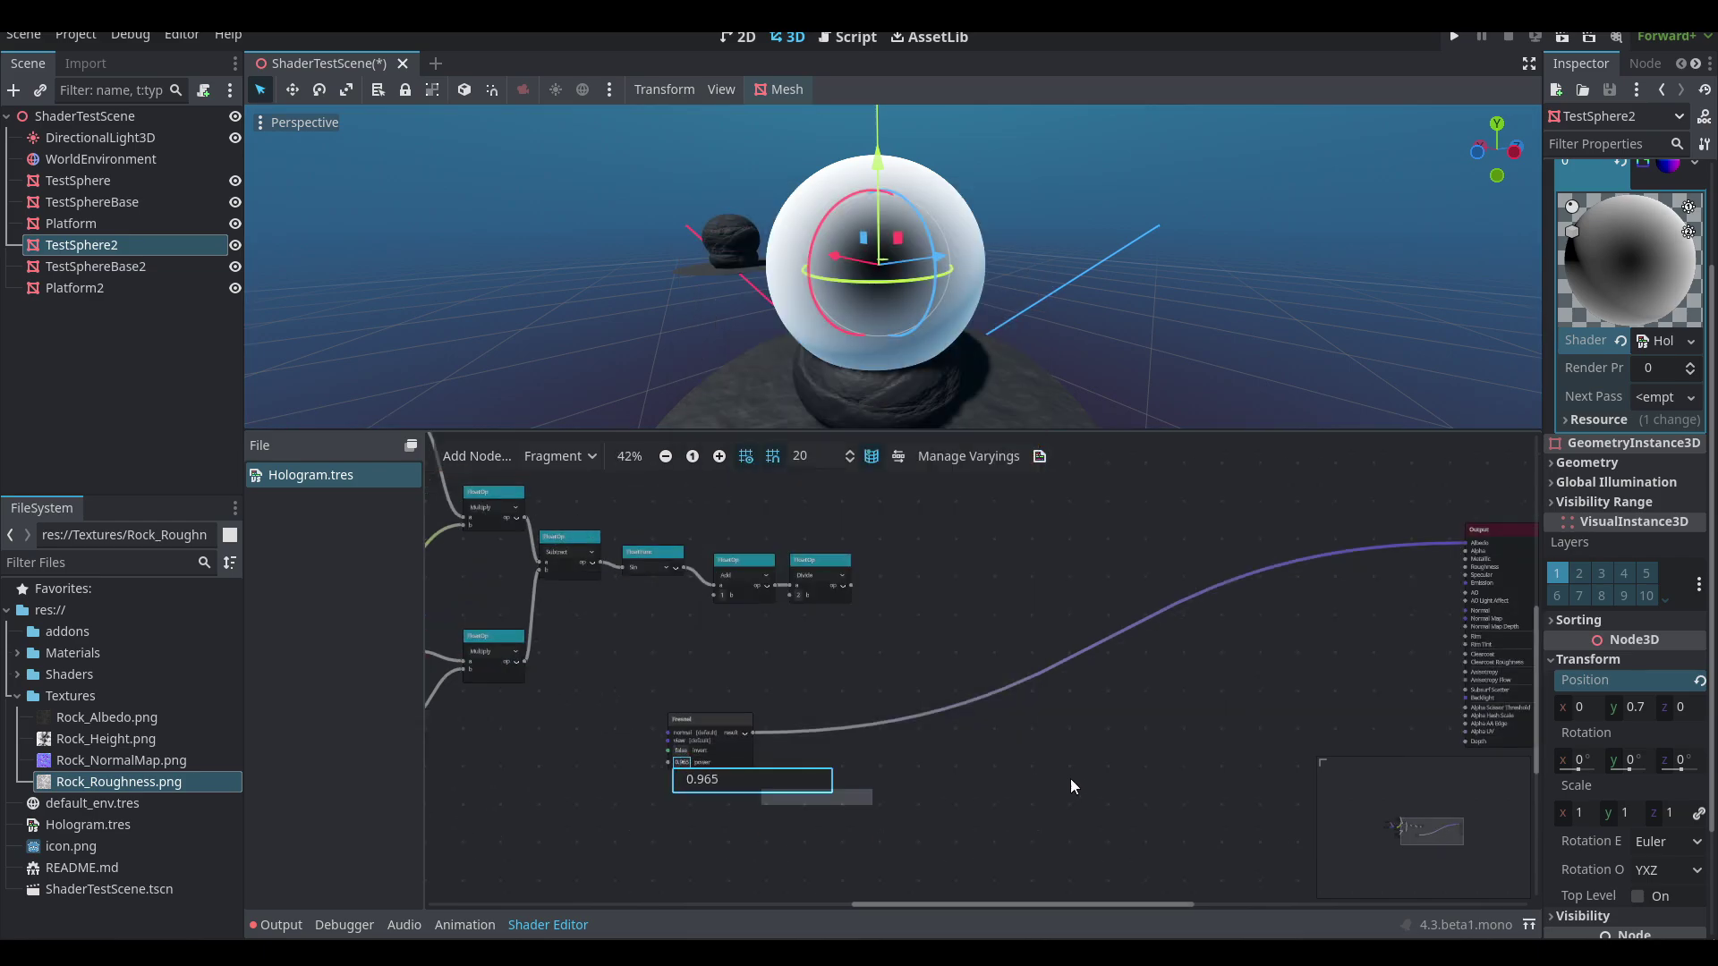
key(BackSpace)
key(BackSpace)
key(BackSpace)
text(595)
click(782, 784)
text(2)
key(Return)
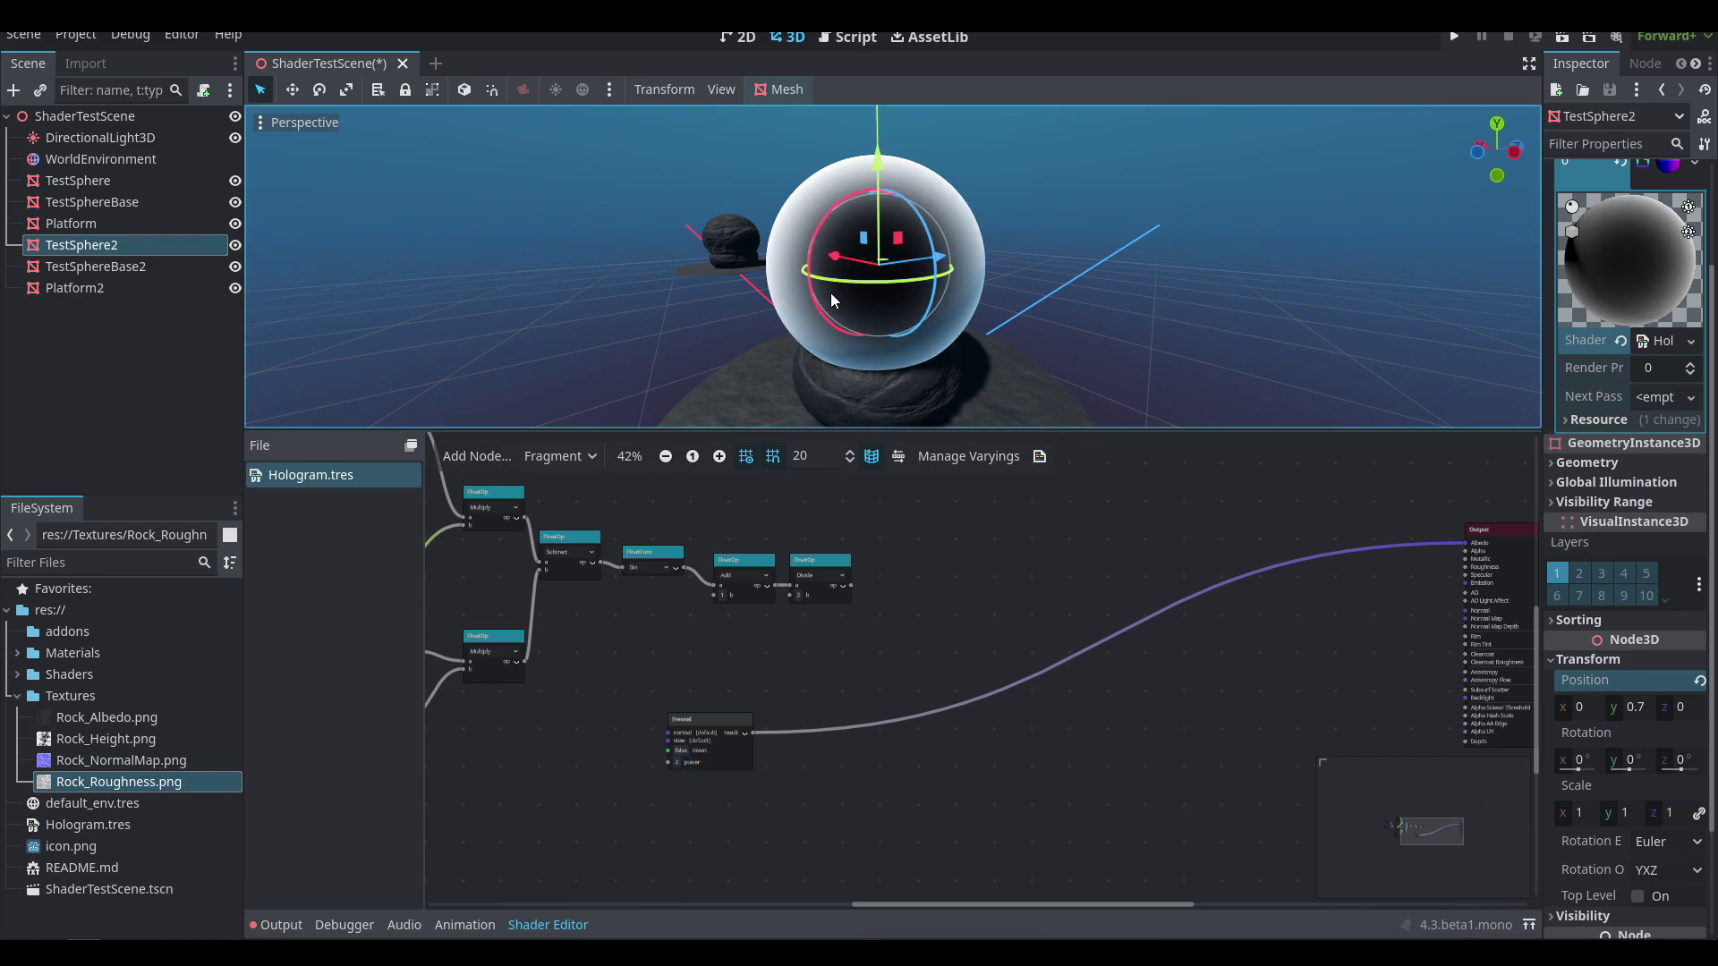
- Feed the Fresnel node's power input from a new float parameter named Fresnel_Power
middle_drag(750, 690, 888, 626)
drag(827, 697, 729, 682)
key(Escape)
double_click(725, 699)
text(Fresnel Power)
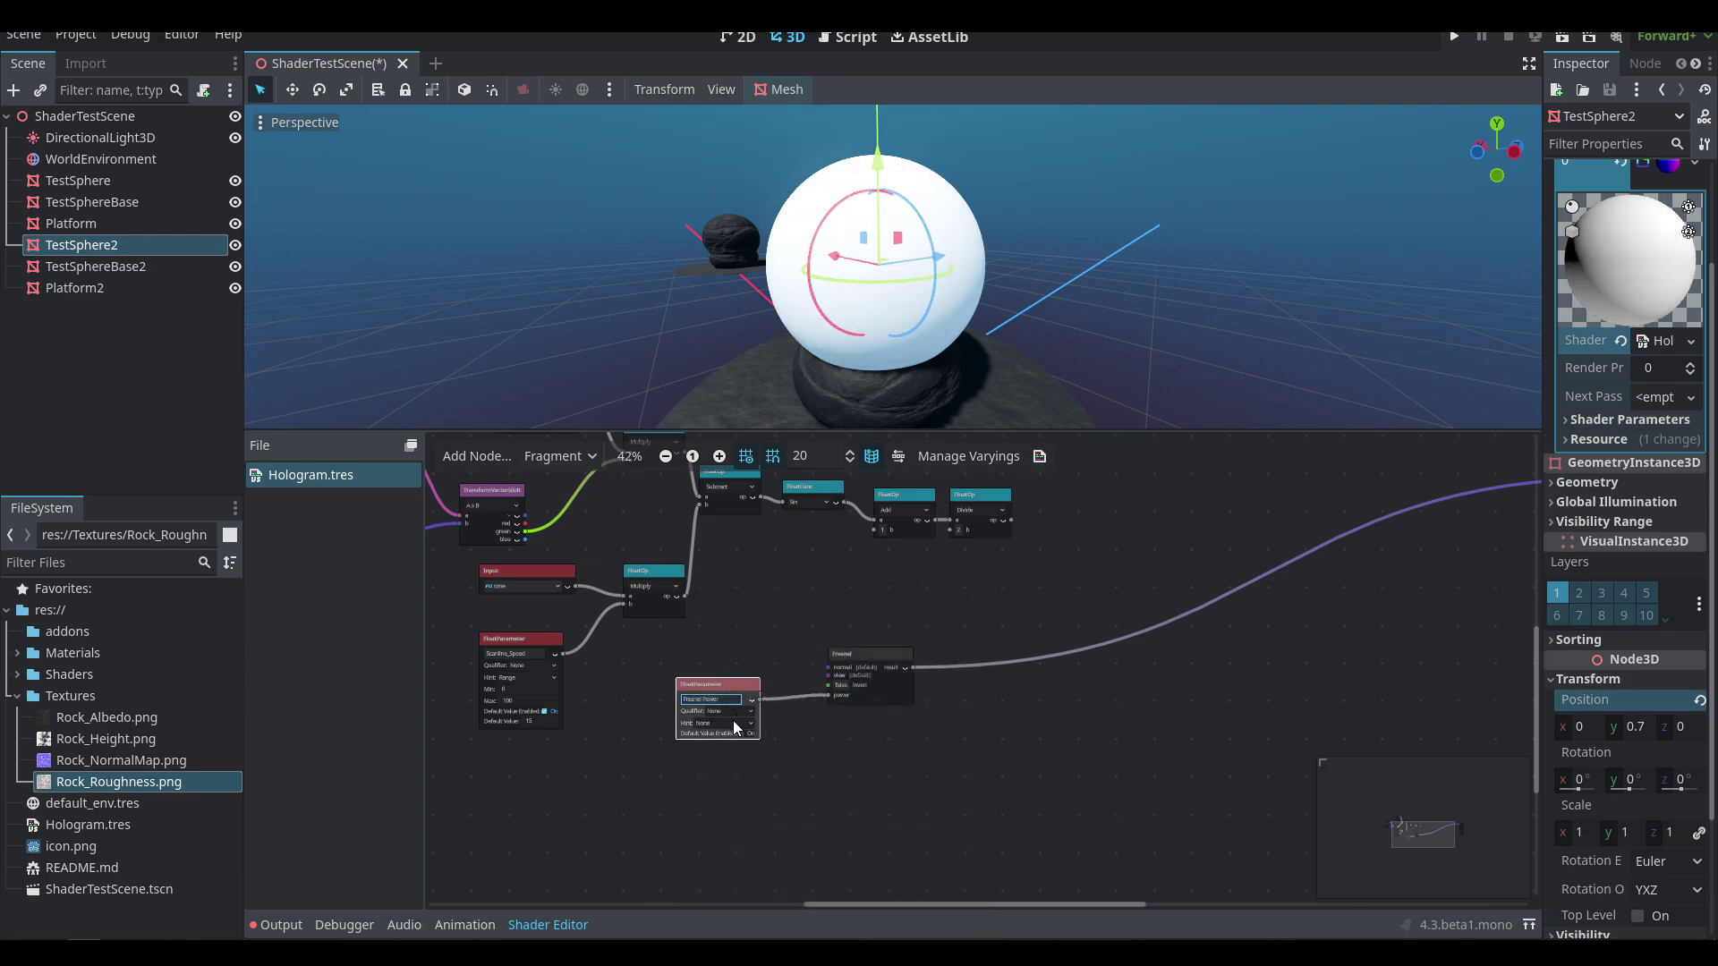
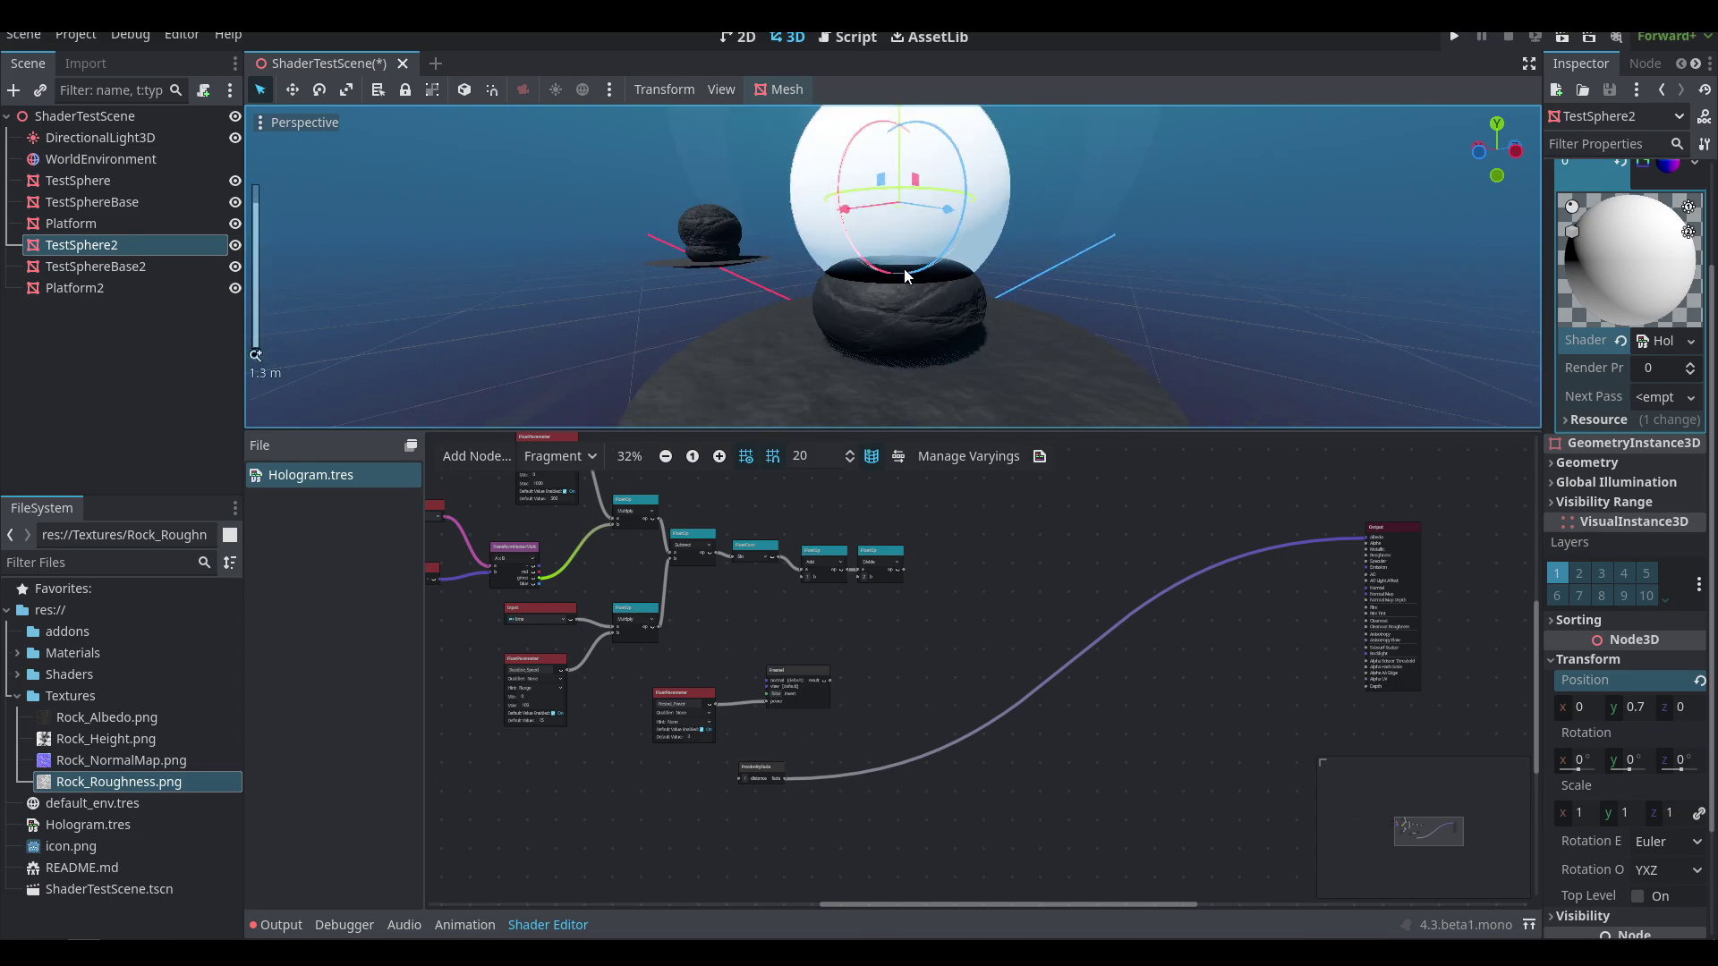
- Drive the ProximityFade distance with a float parameter named Proximity_Highlight and give it a default value of 0.5
middle_drag(906, 274, 770, 376)
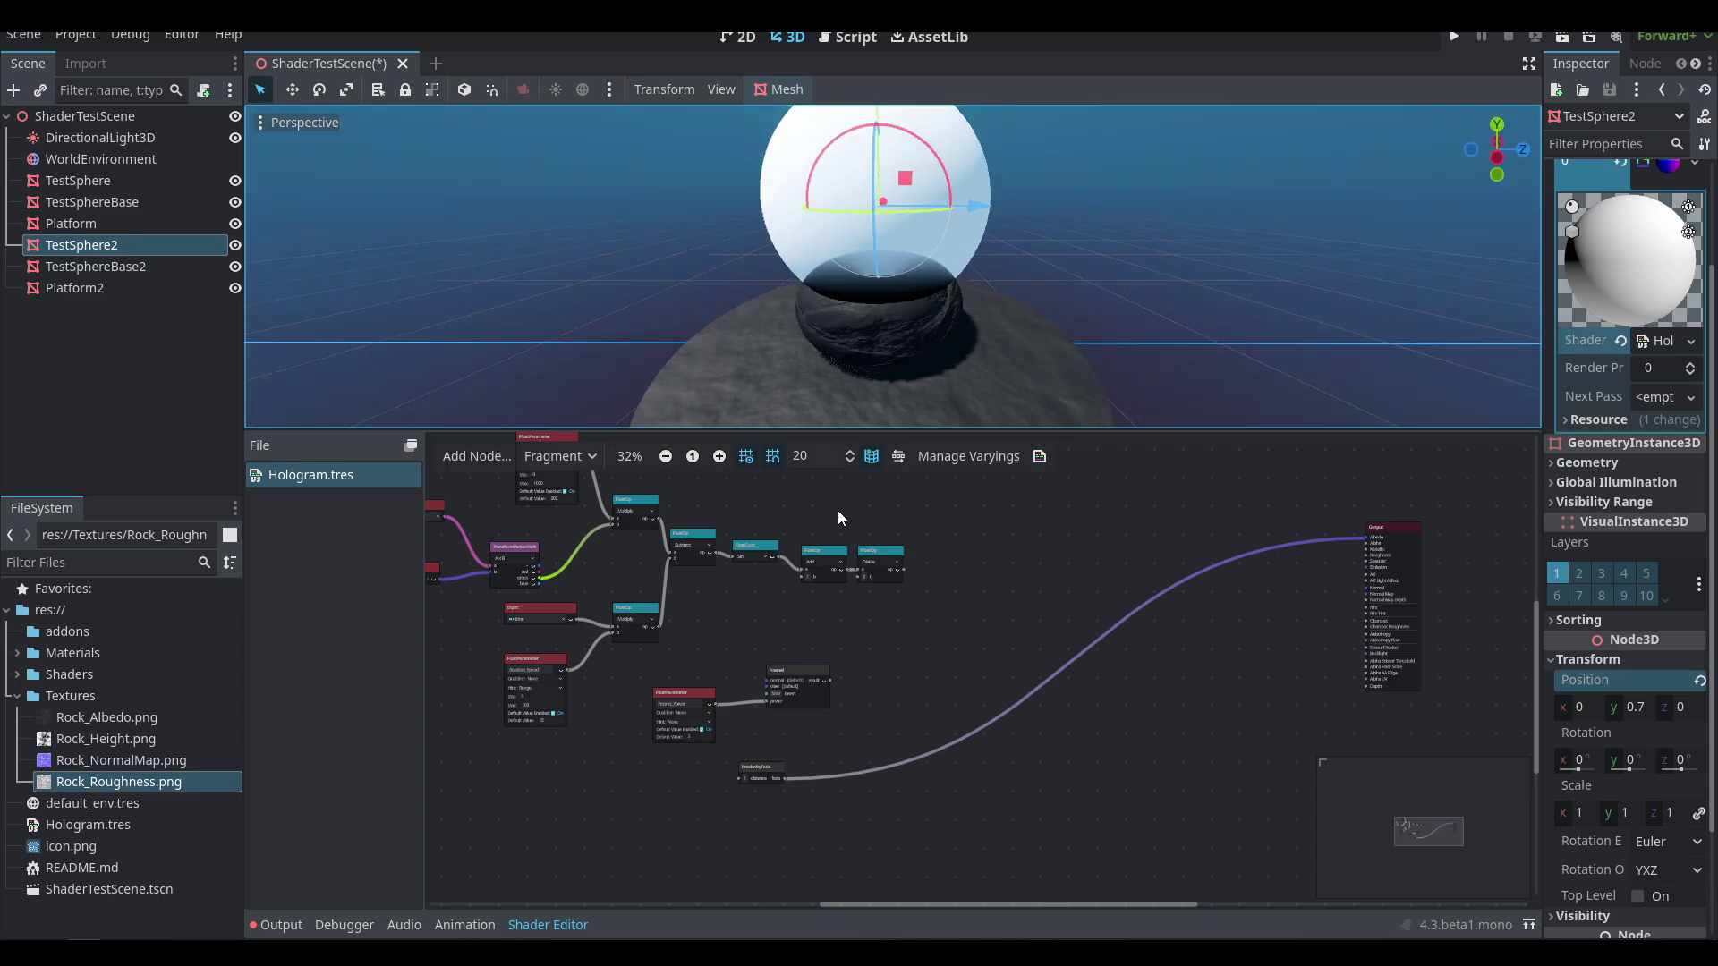
scroll(748, 780, up, 2)
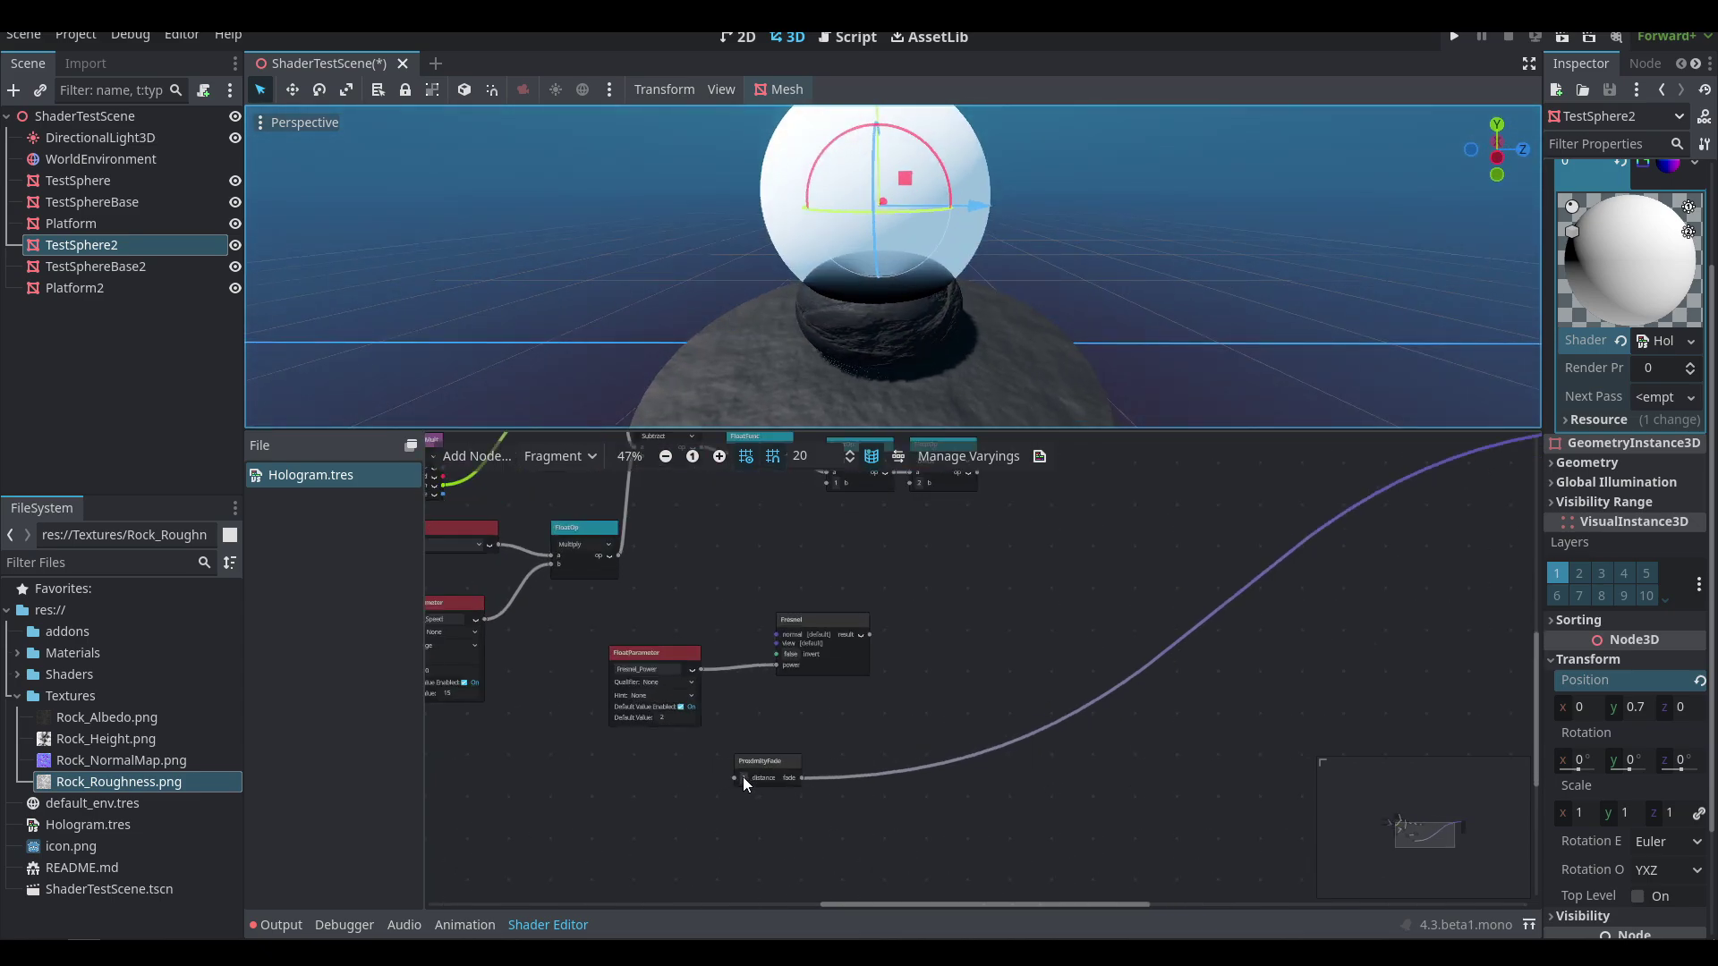
drag(732, 778, 595, 781)
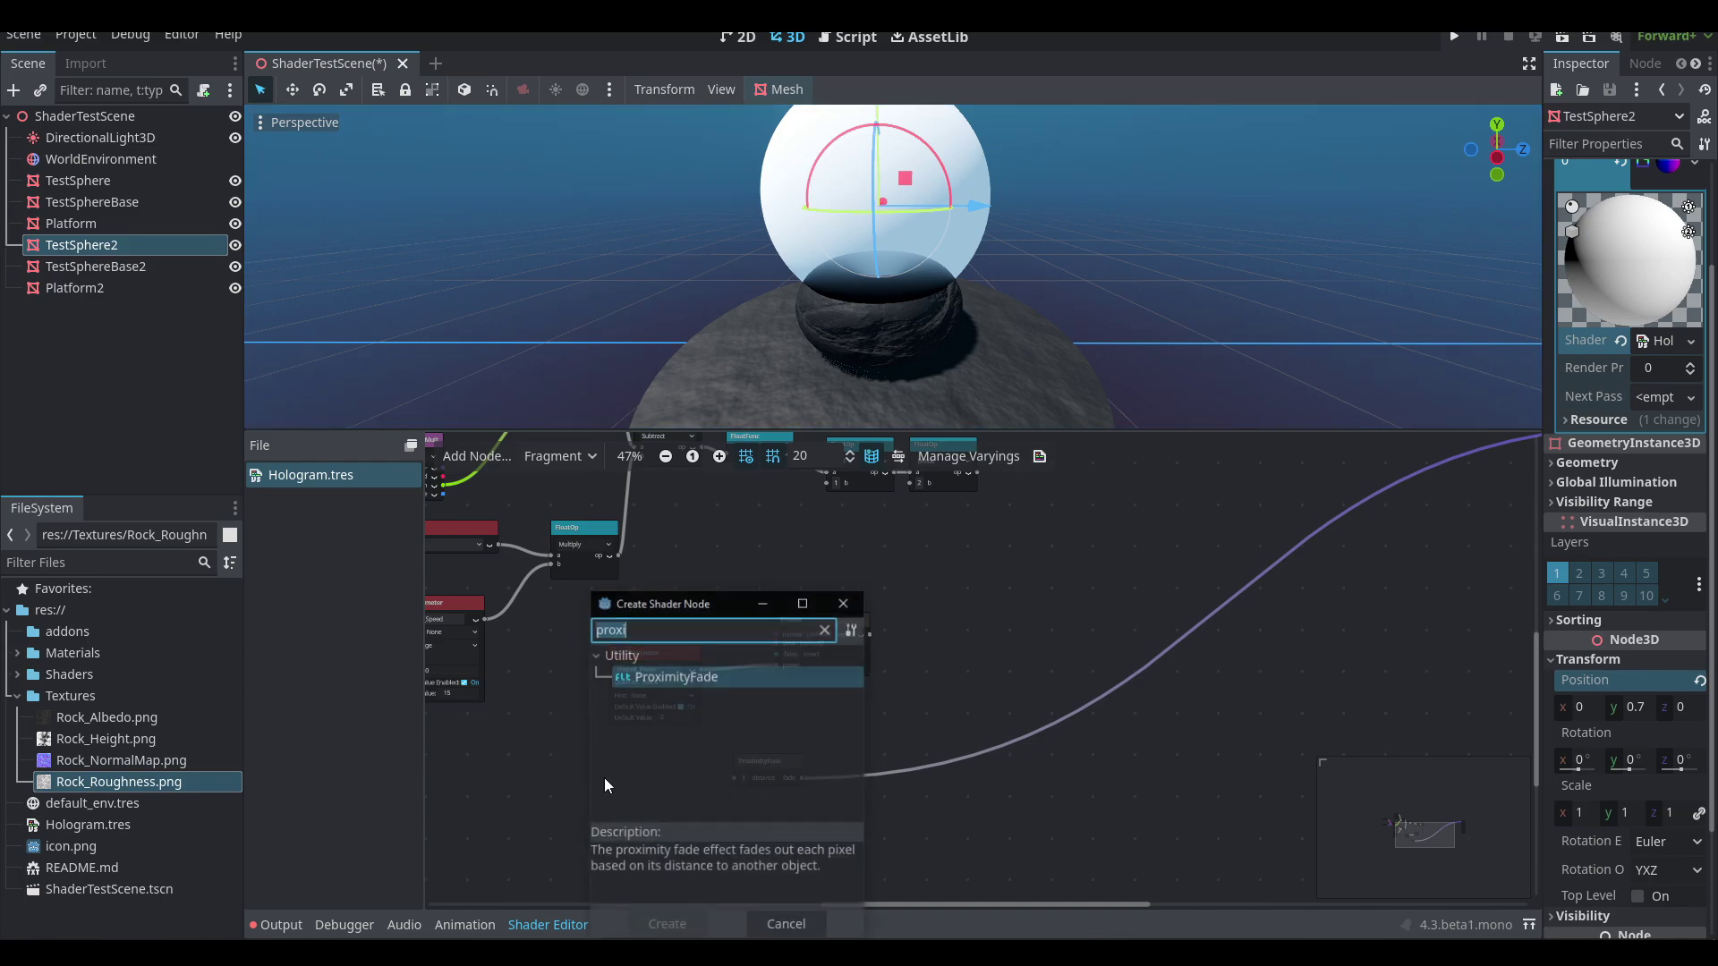
text(floa)
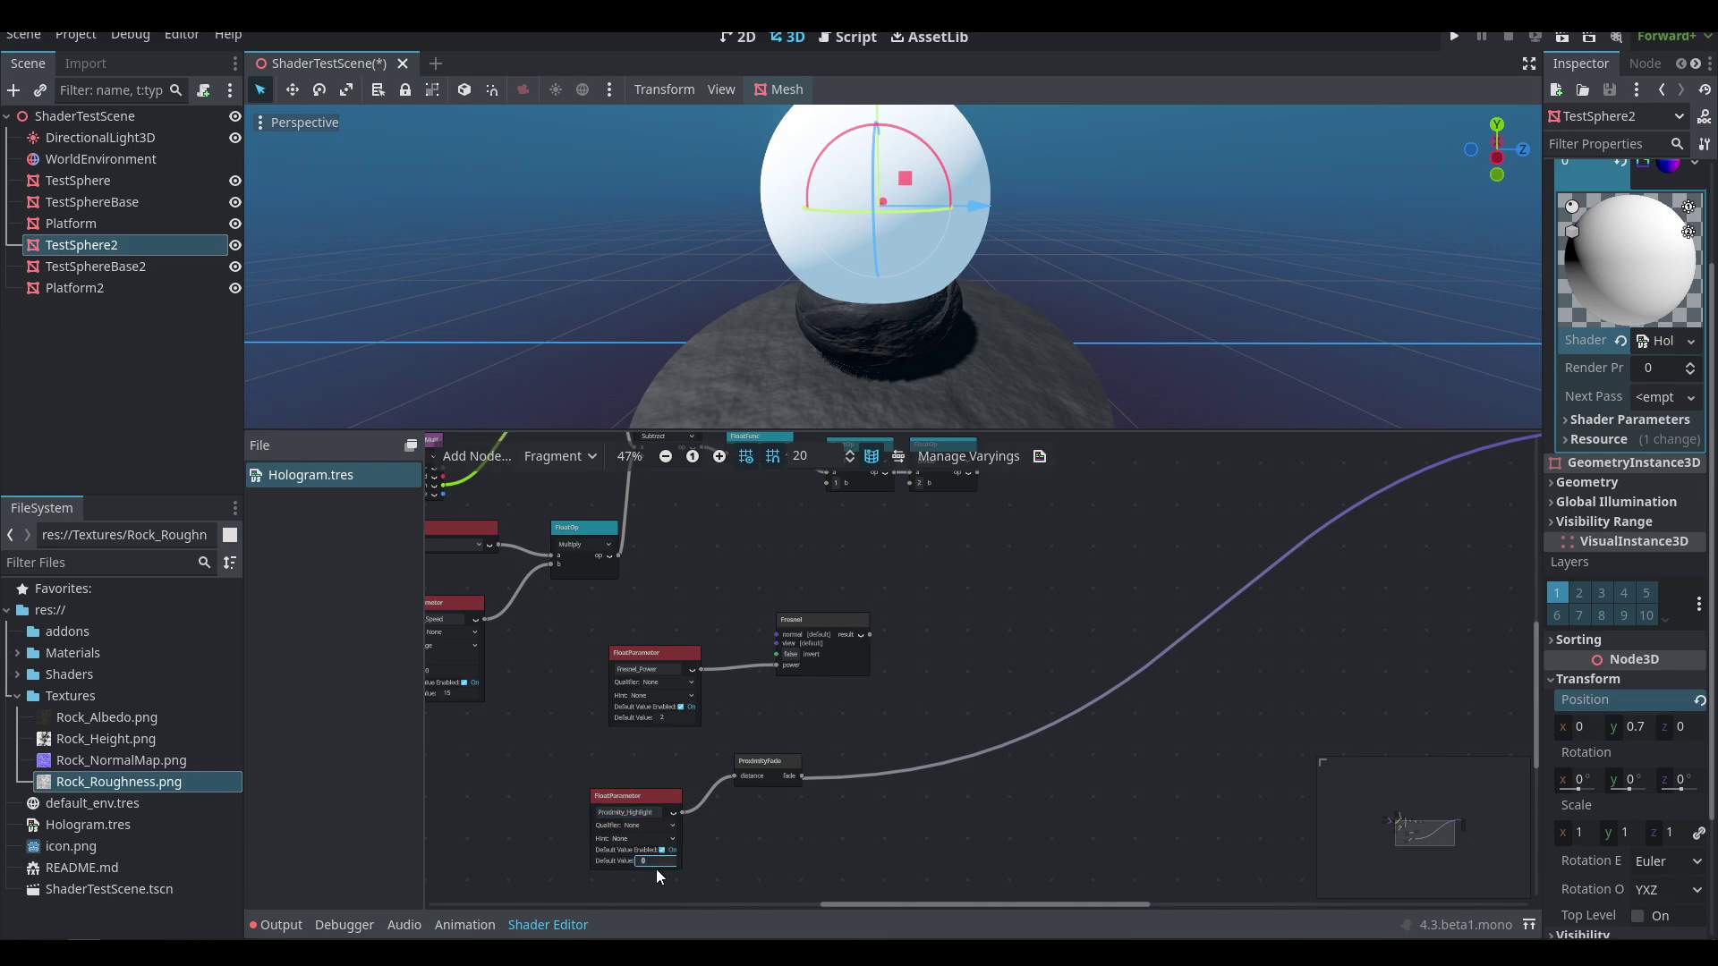
key(Return)
- Feed the ProximityFade result into a new scalar OneMinus node
middle_drag(864, 764, 819, 781)
drag(758, 794, 836, 730)
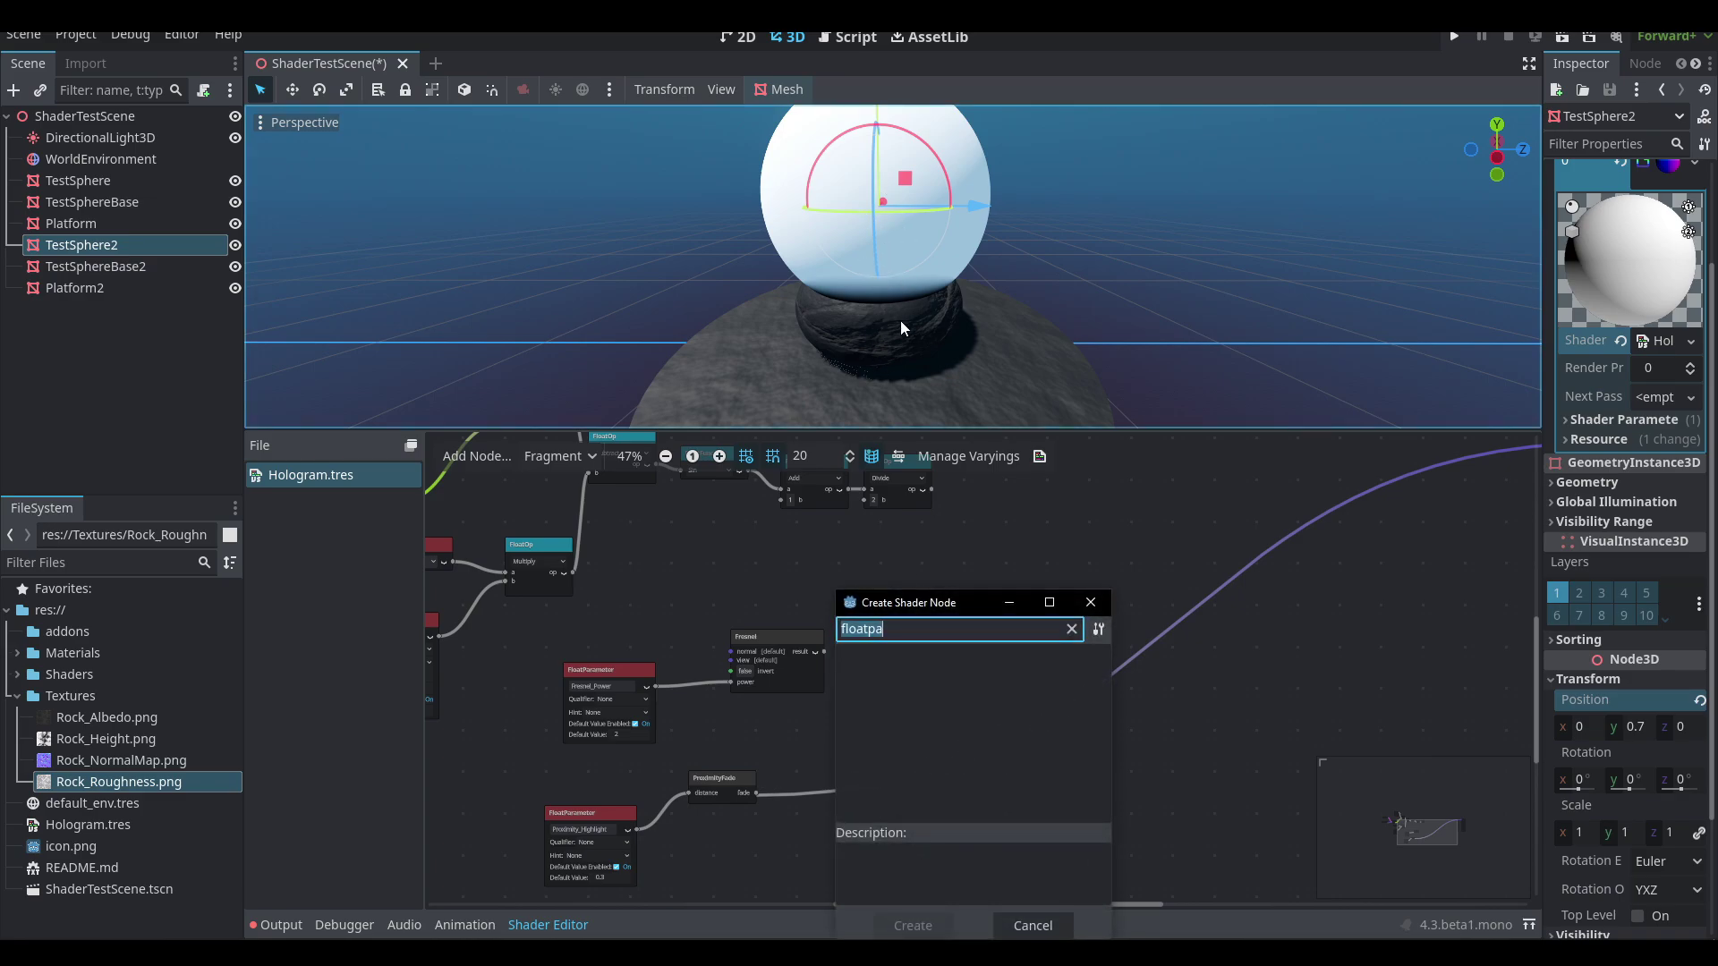
text(one)
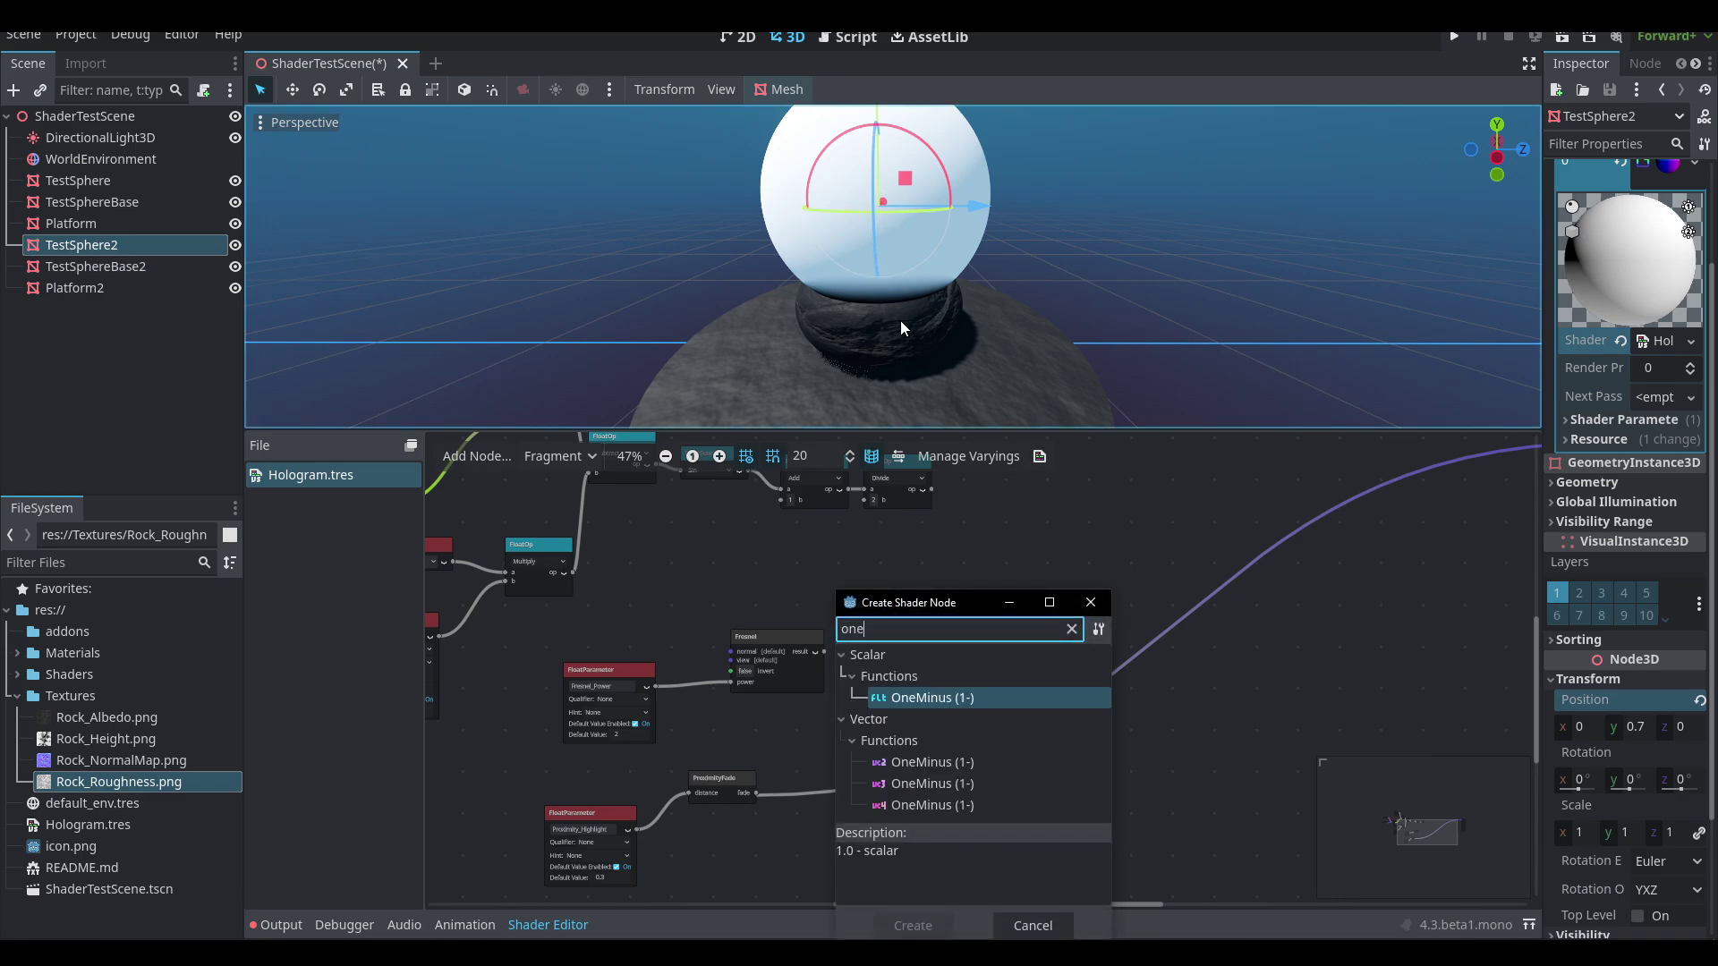
key(Return)
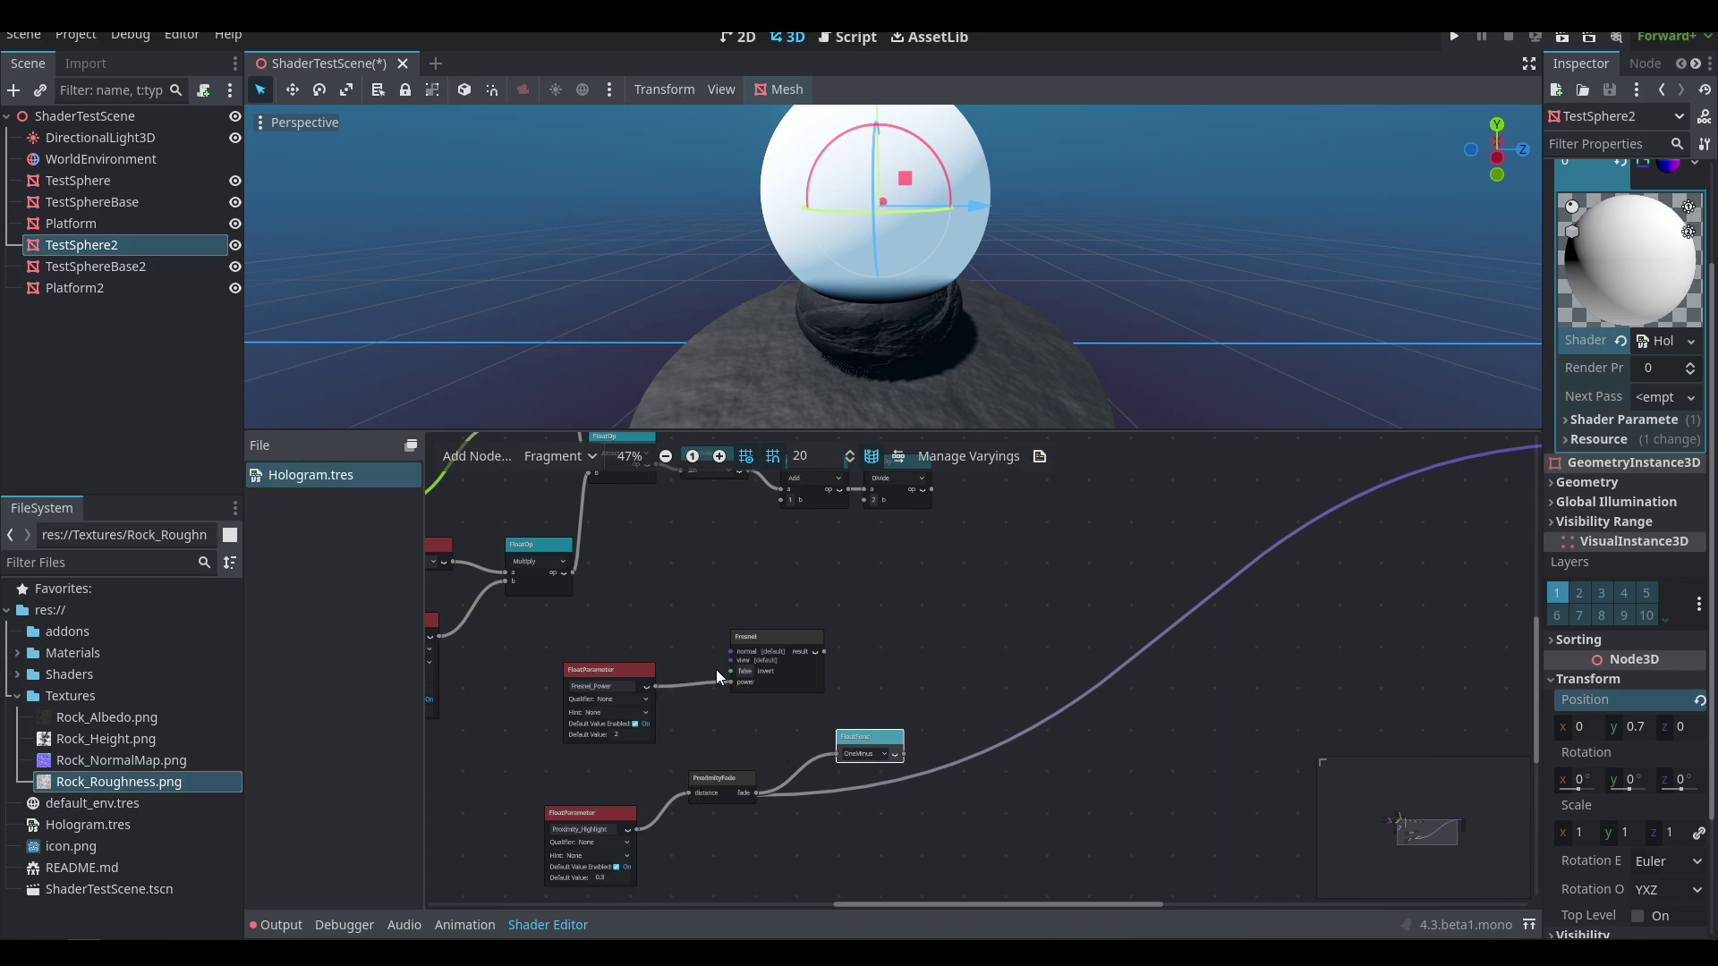
- Combine the Fresnel result and the OneMinus result in an Add node and connect it to Albedo
right_click(1072, 668)
click(1059, 636)
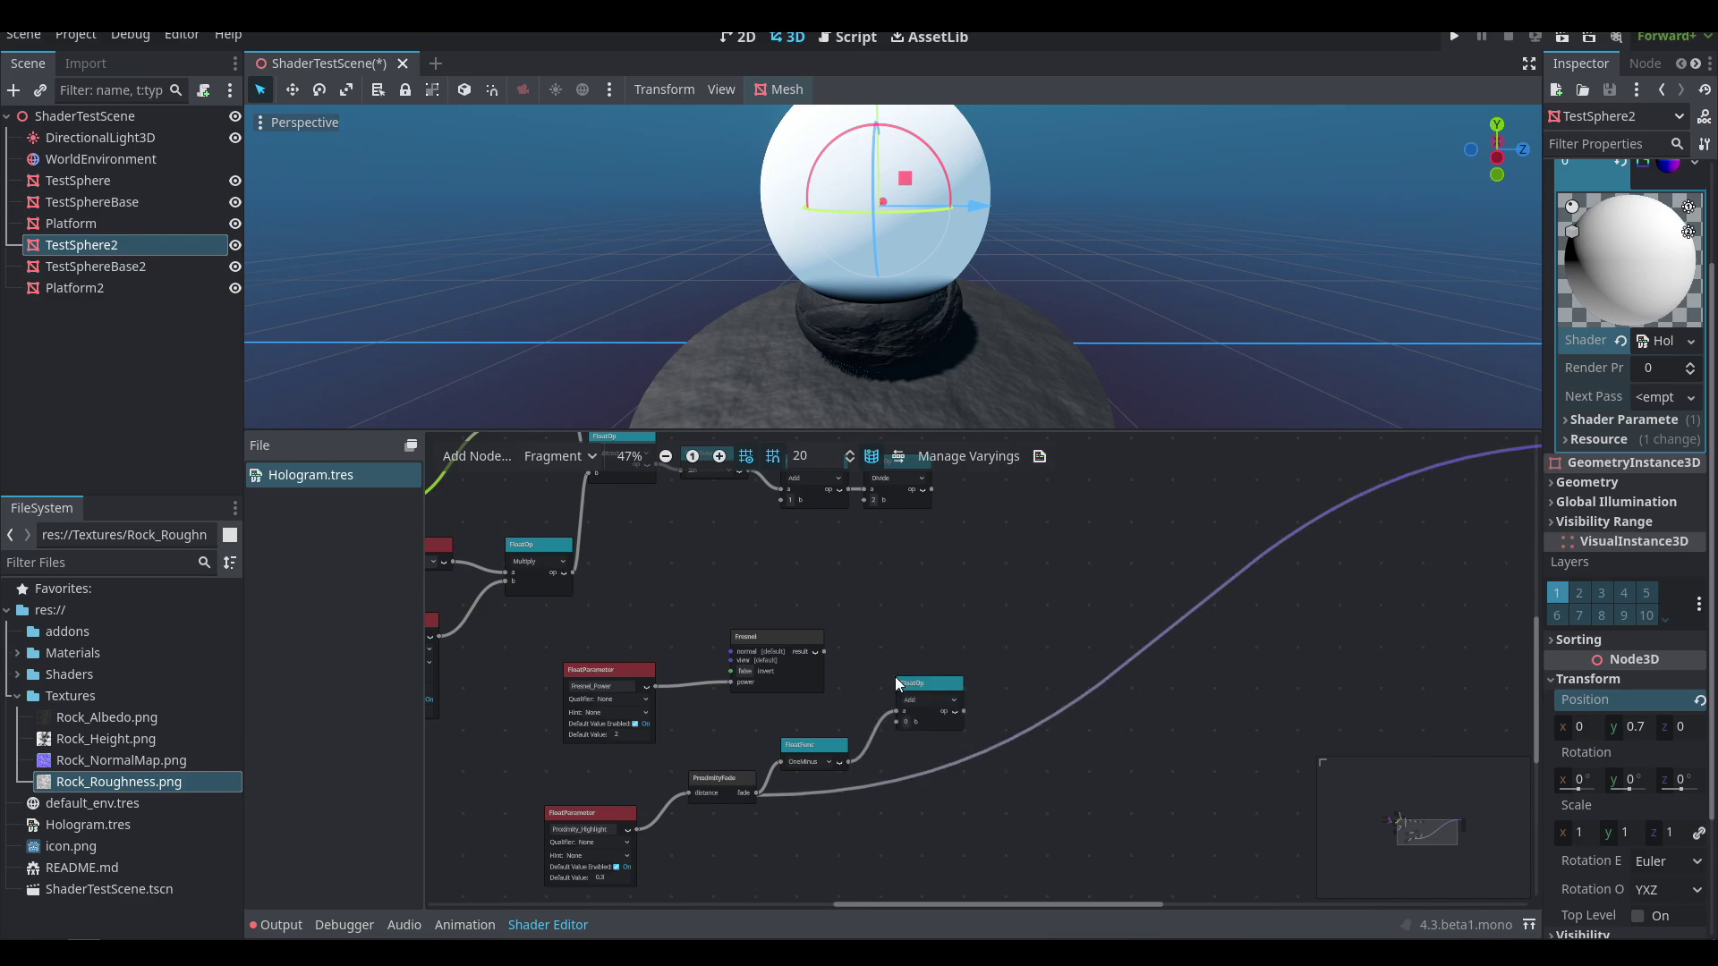
drag(825, 651, 898, 725)
drag(898, 725, 895, 712)
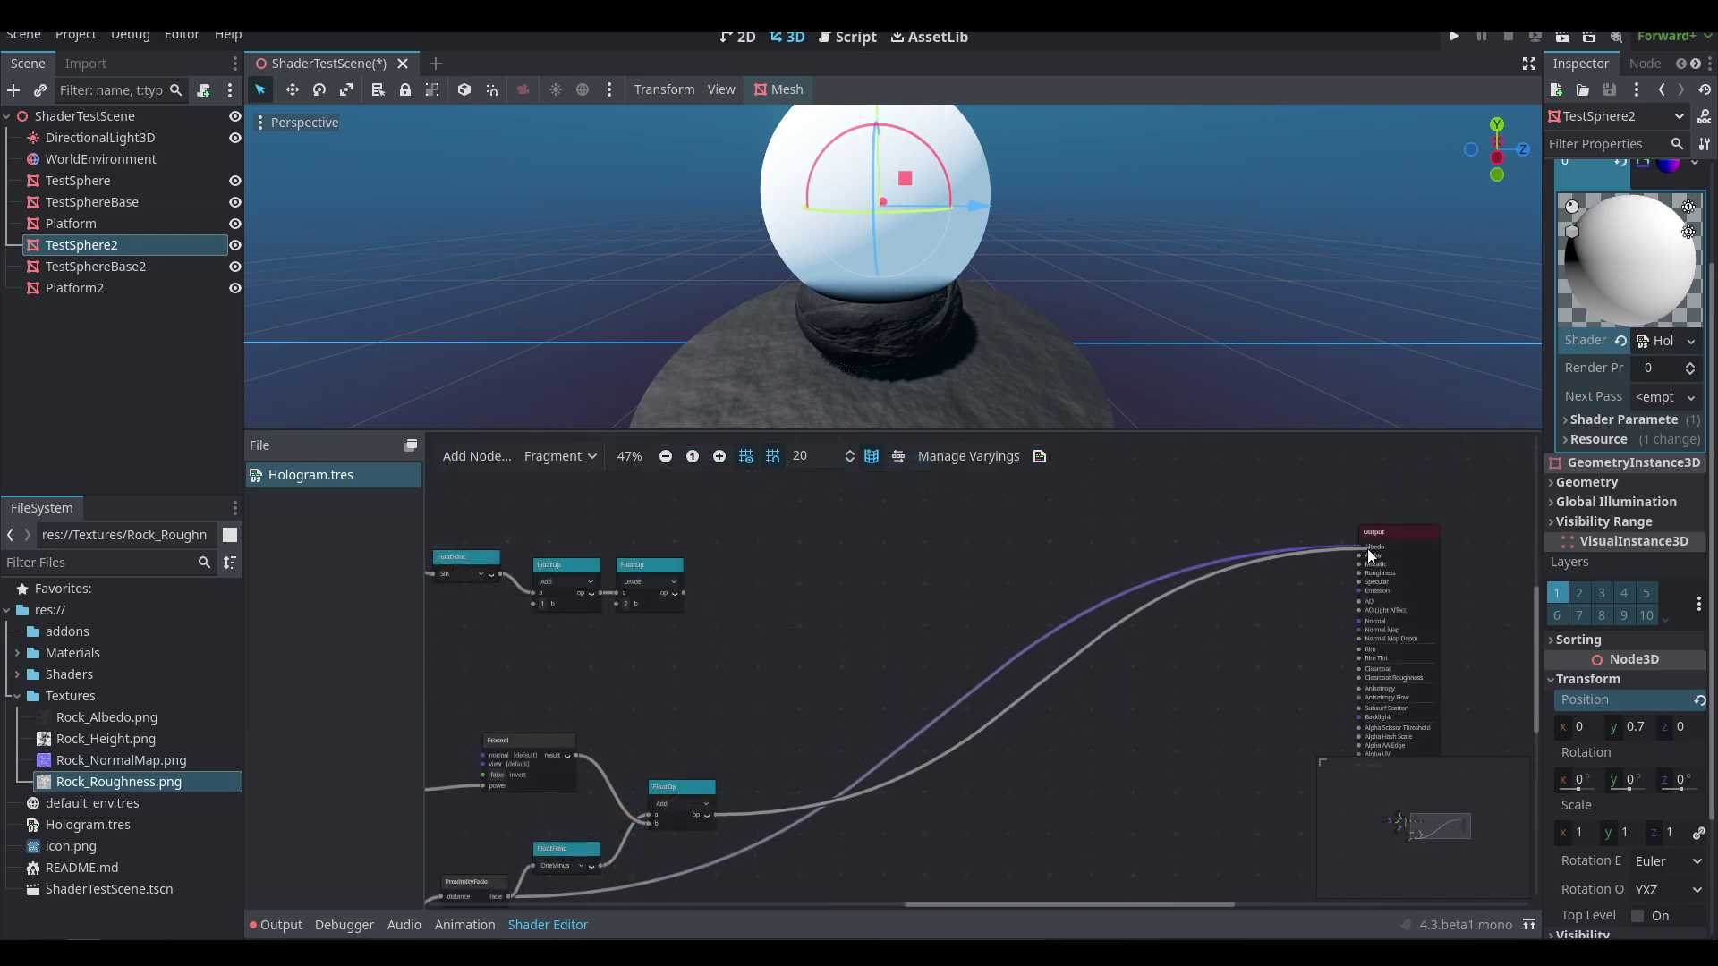
drag(1369, 550, 1361, 547)
- Multiply the scanline Divide result by the Fresnel and proximity sum, output it to Albedo and inspect the sphere
middle_drag(940, 331, 863, 282)
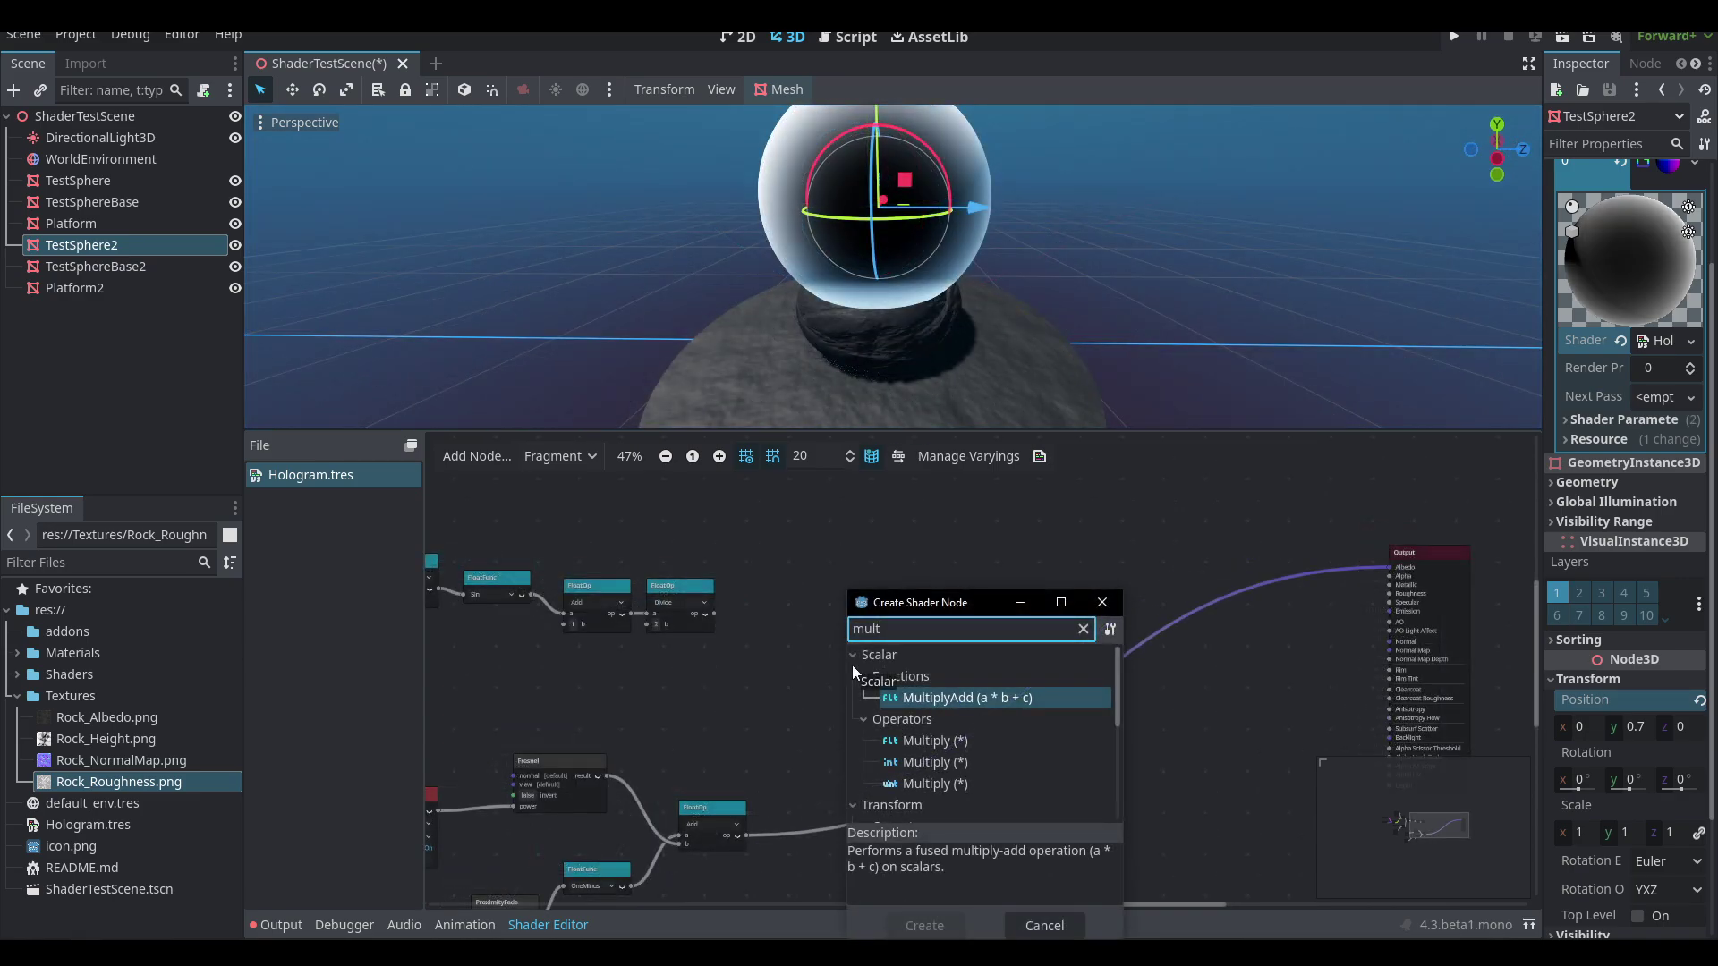
key(Return)
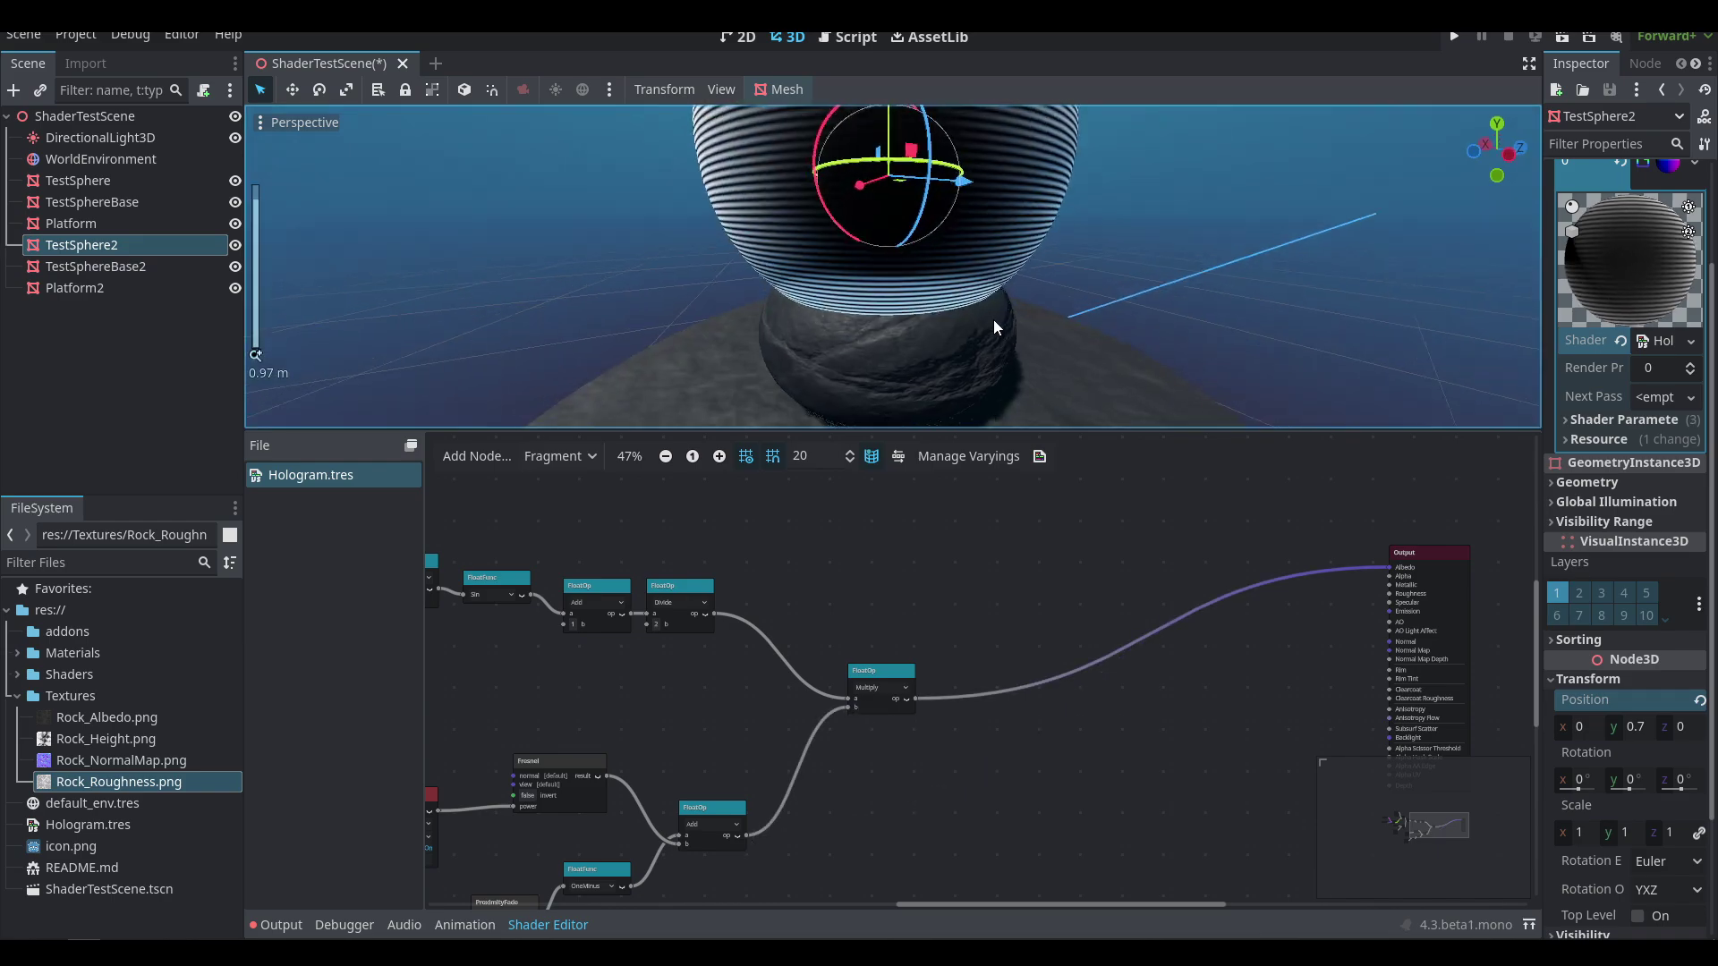
mouse_move(993, 320)
middle_down()
mouse_move(922, 322)
mouse_move(1013, 326)
middle_up()
scroll(1013, 326, up, 3)
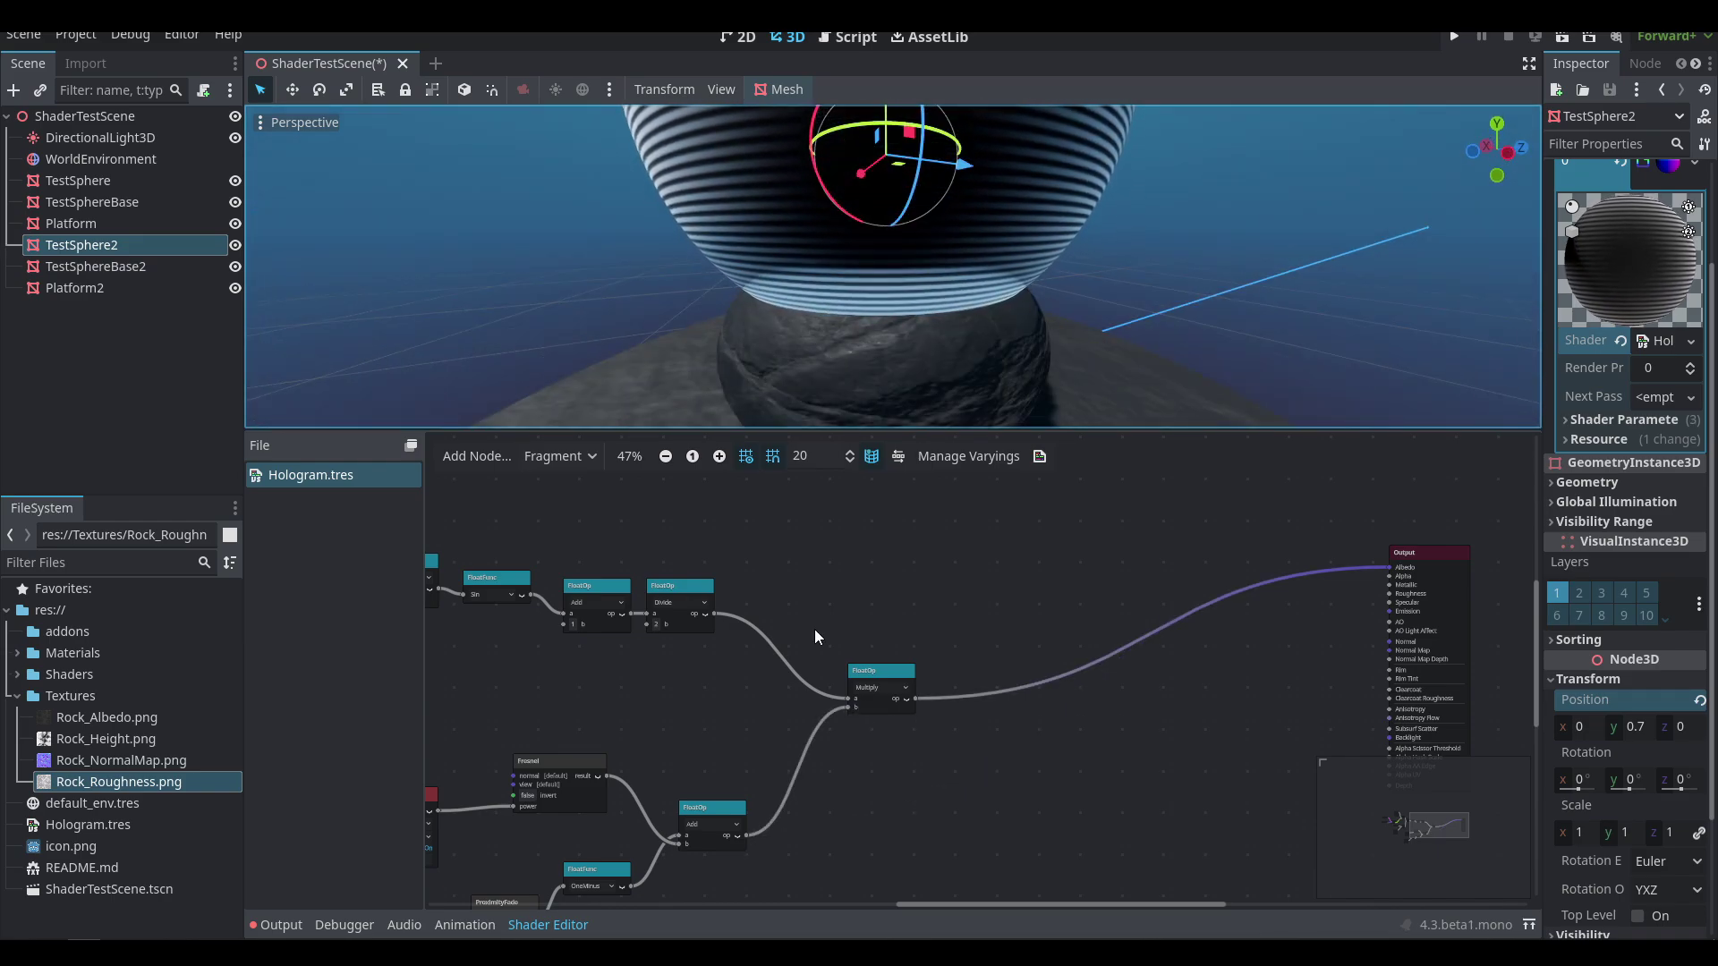
- Add a scalar Mix node with the Add result as a and the Multiply result as b, connect it to Albedo and inspect the sphere
drag(914, 698, 945, 651)
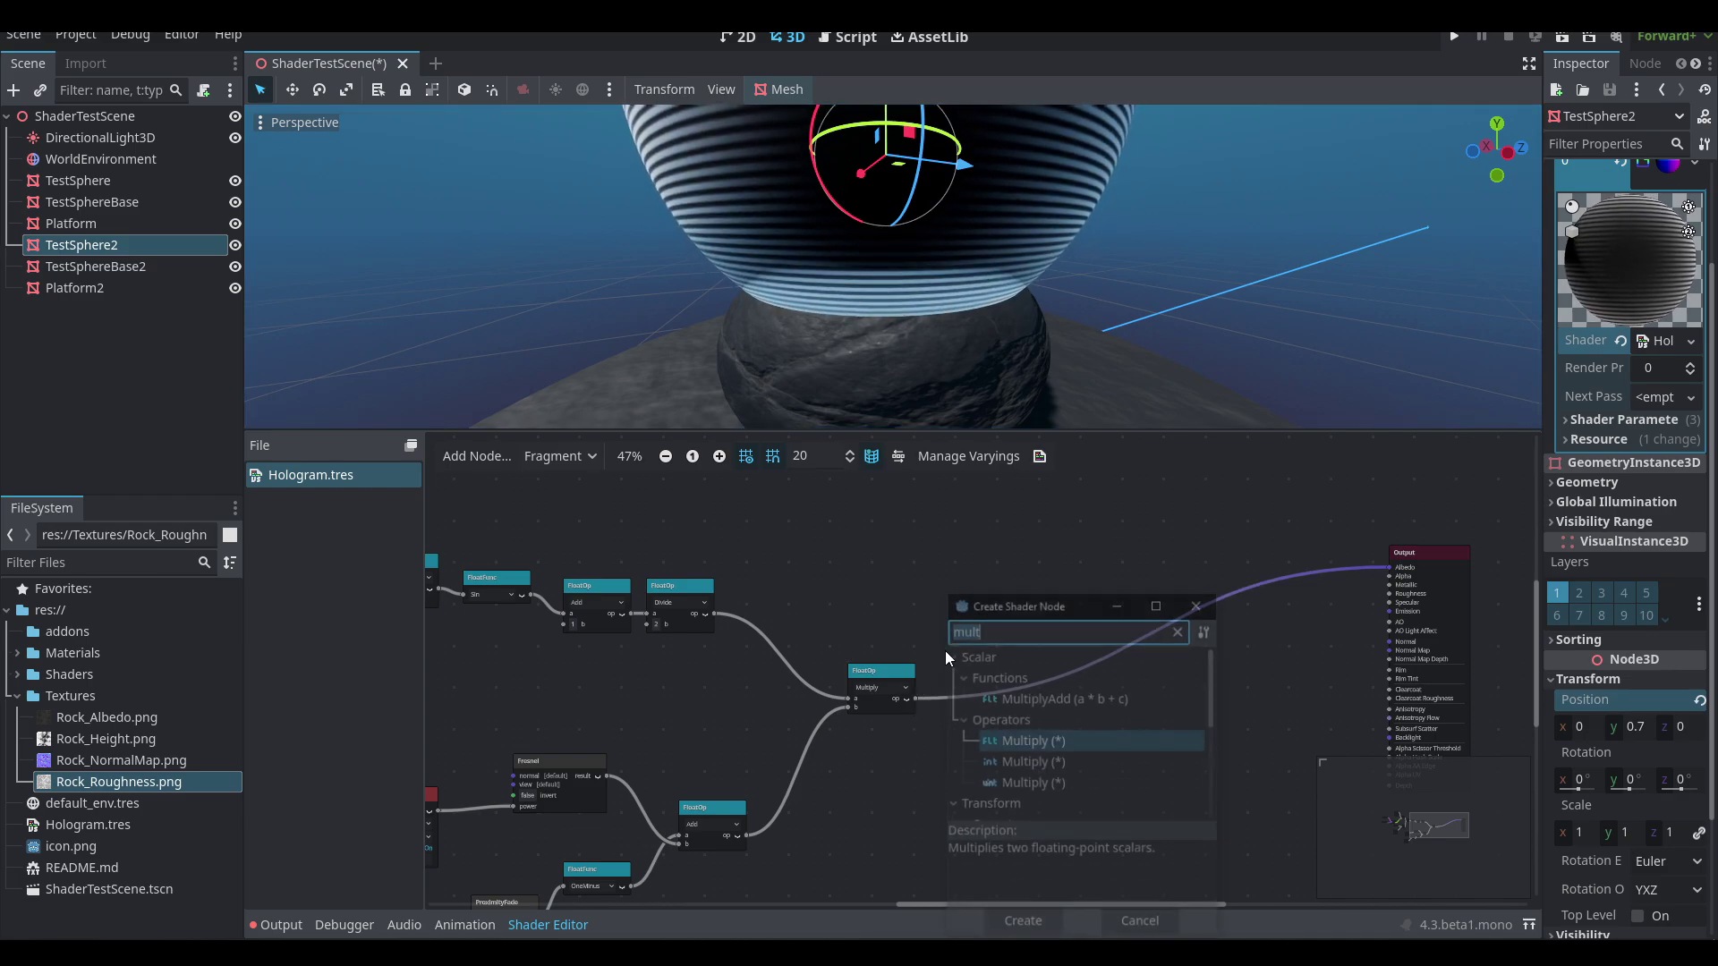
text(mix)
key(Return)
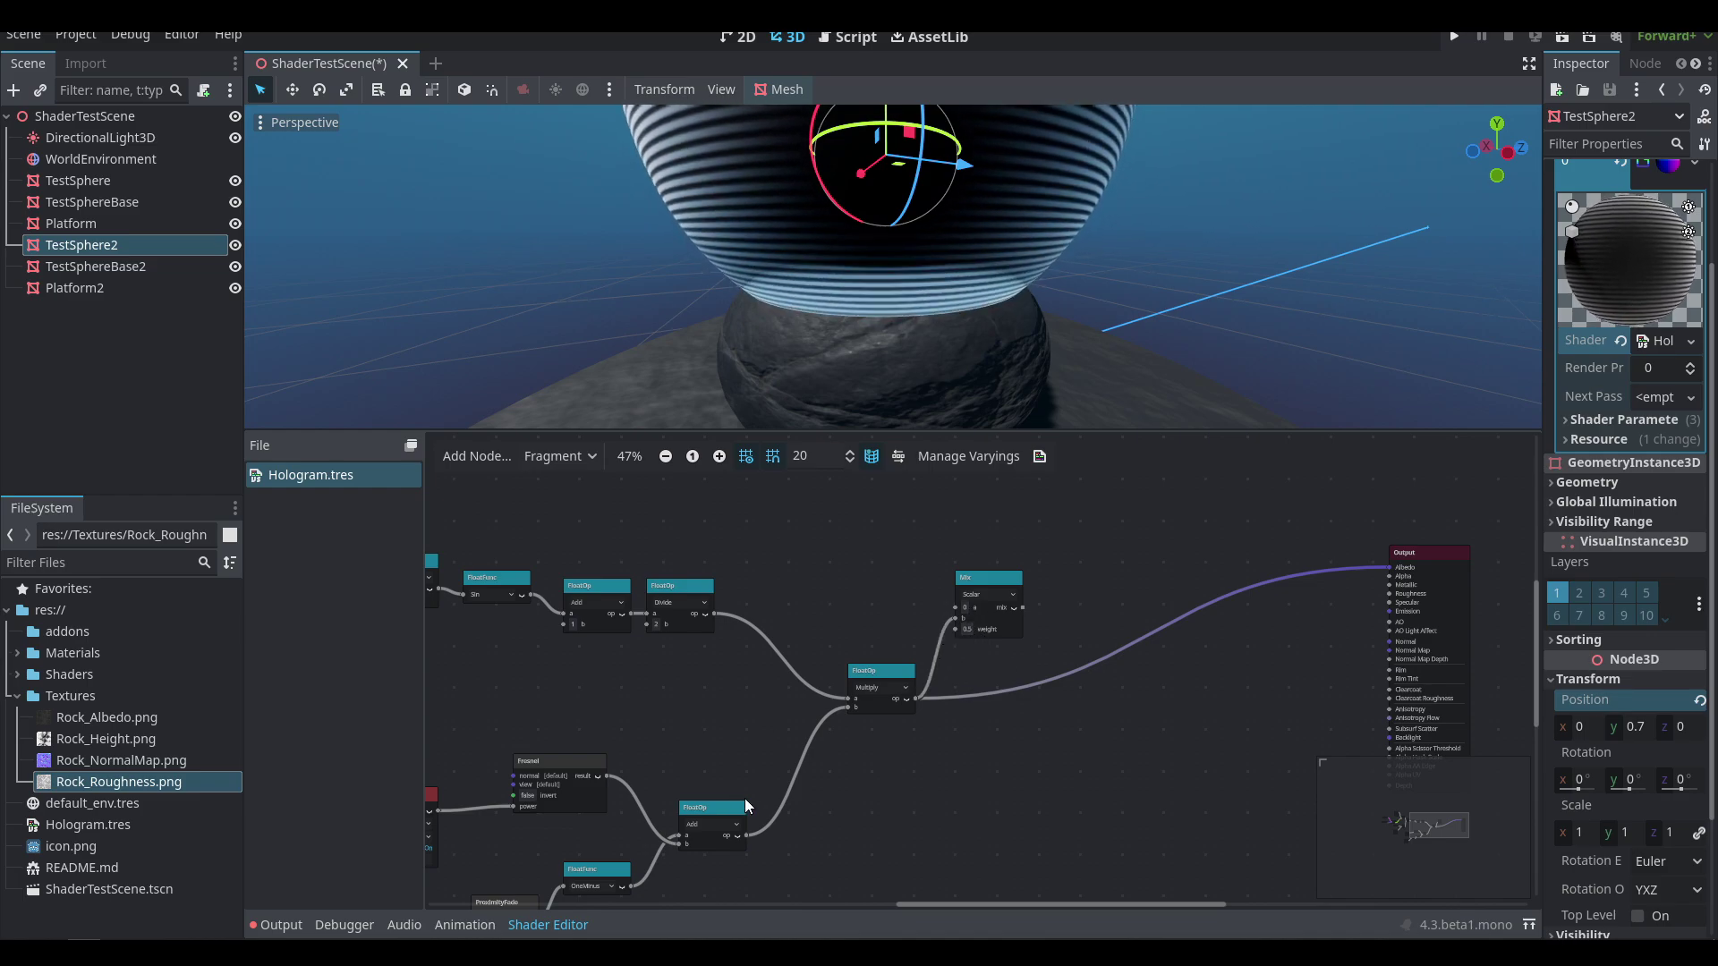
drag(749, 835, 956, 607)
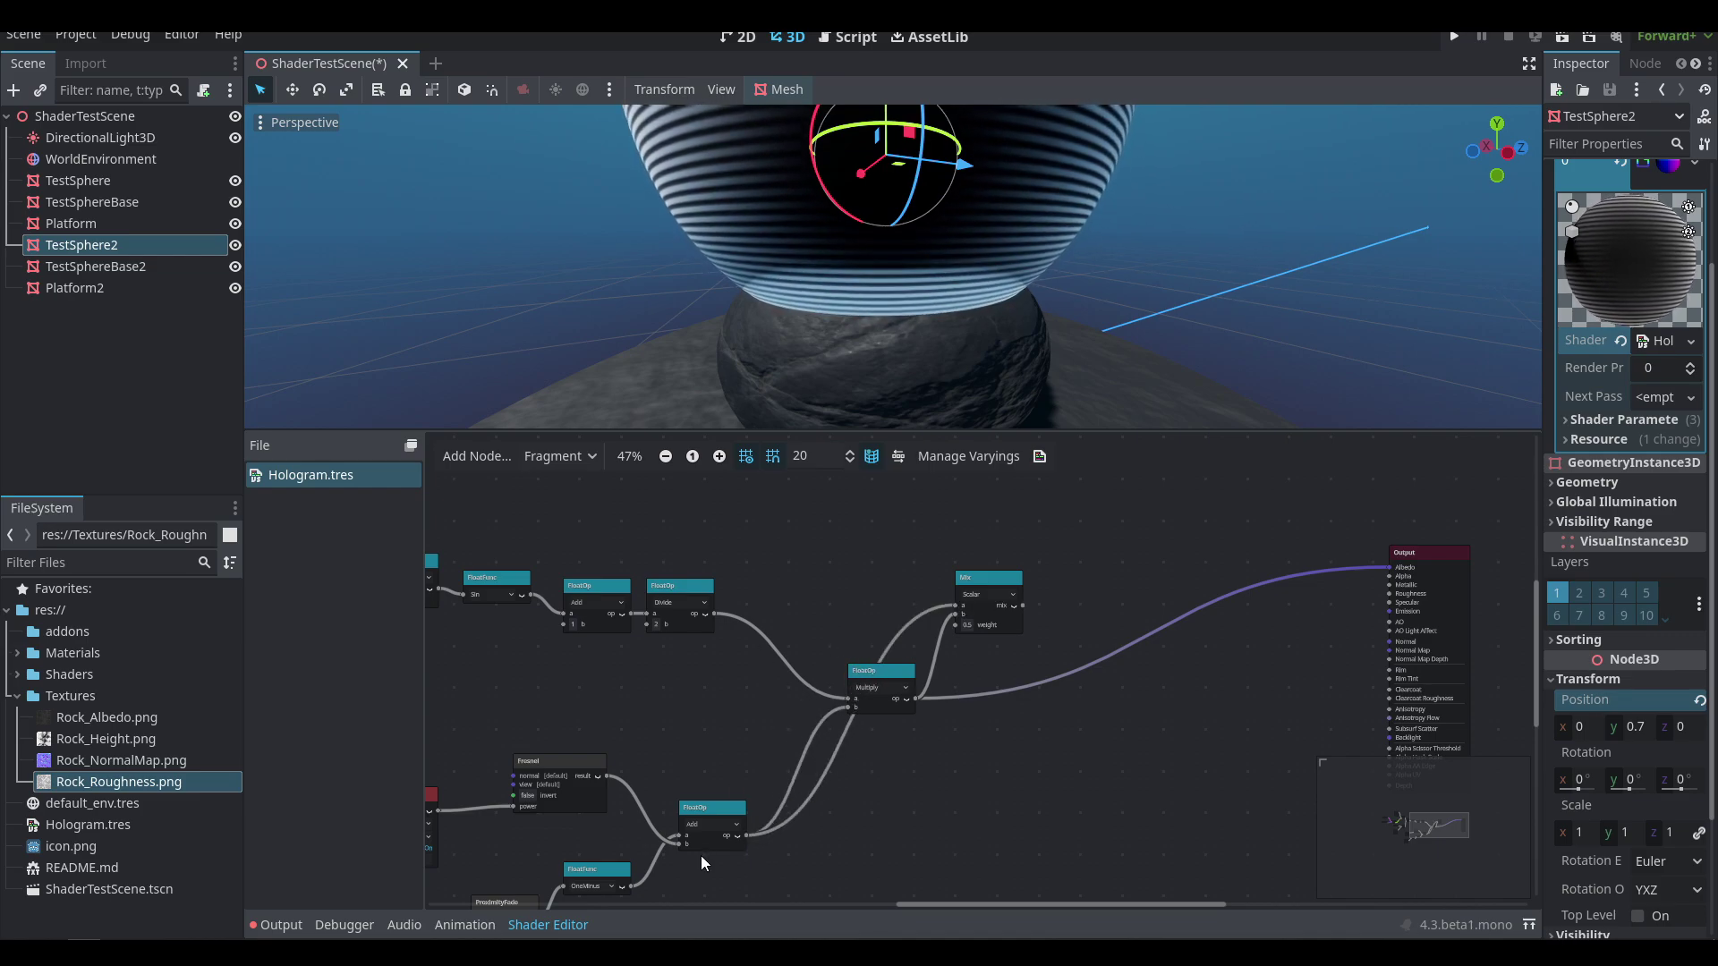
drag(1023, 606, 1390, 567)
scroll(1008, 292, down, 3)
scroll(1007, 292, up, 4)
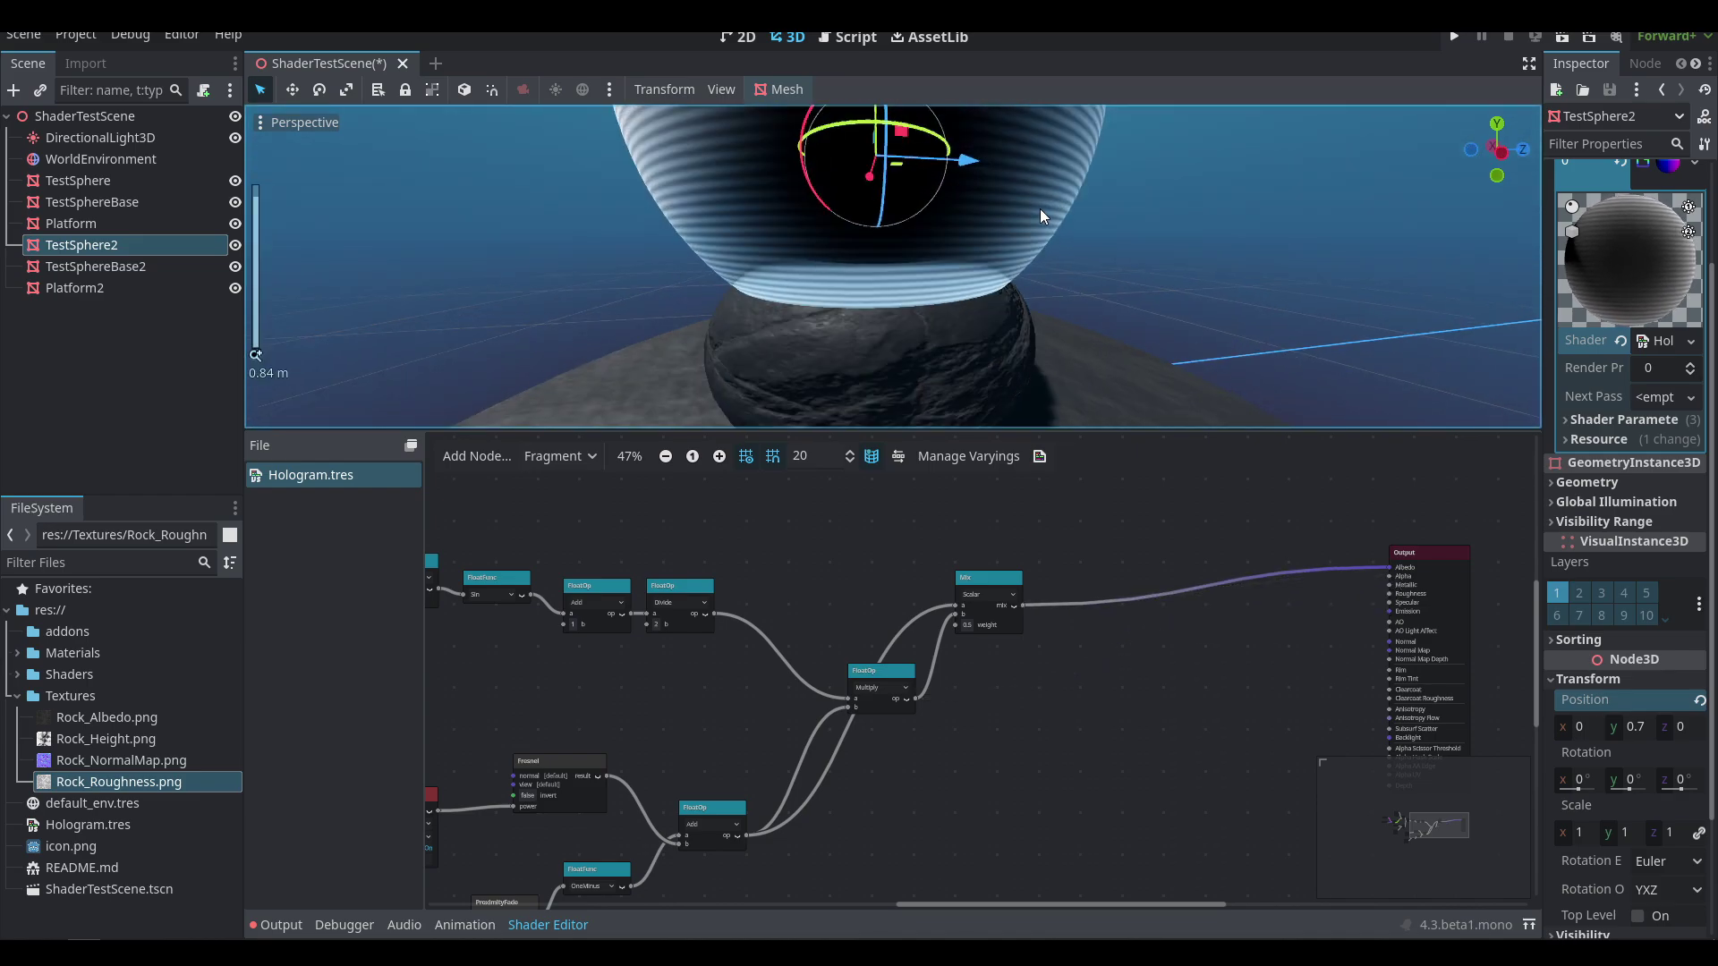
- Move the Mix node down beside the Multiply node and look at the sphere from farther away
scroll(1038, 268, down, 4)
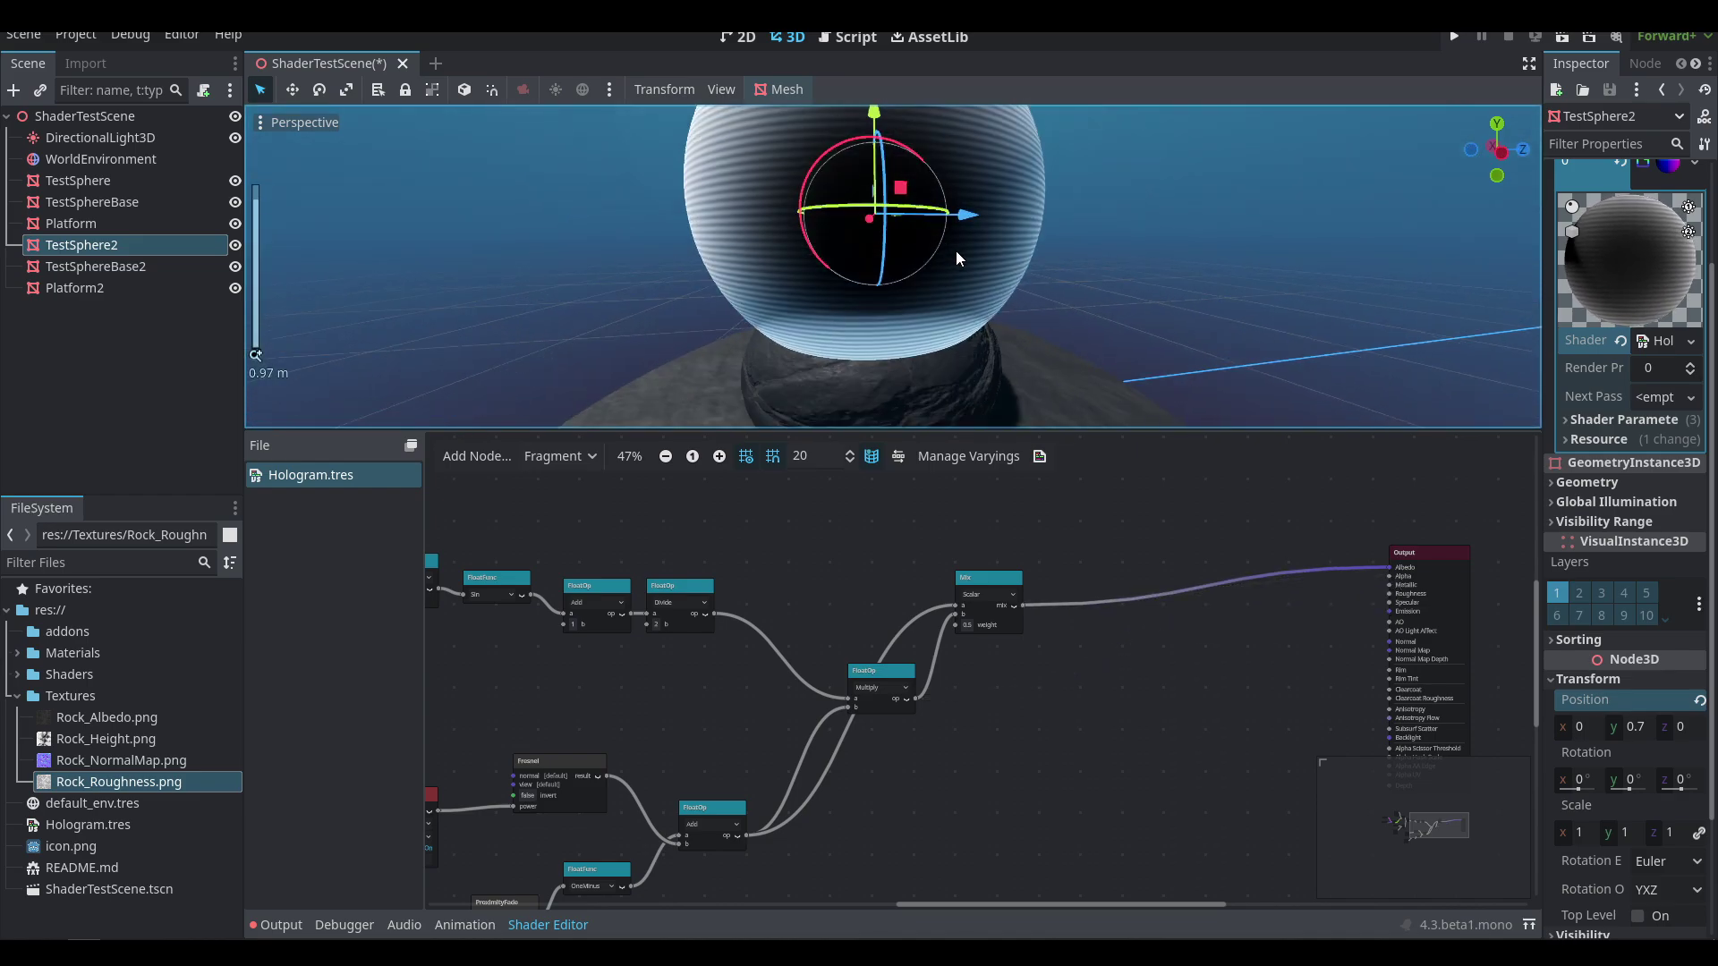
scroll(949, 617, up, 1)
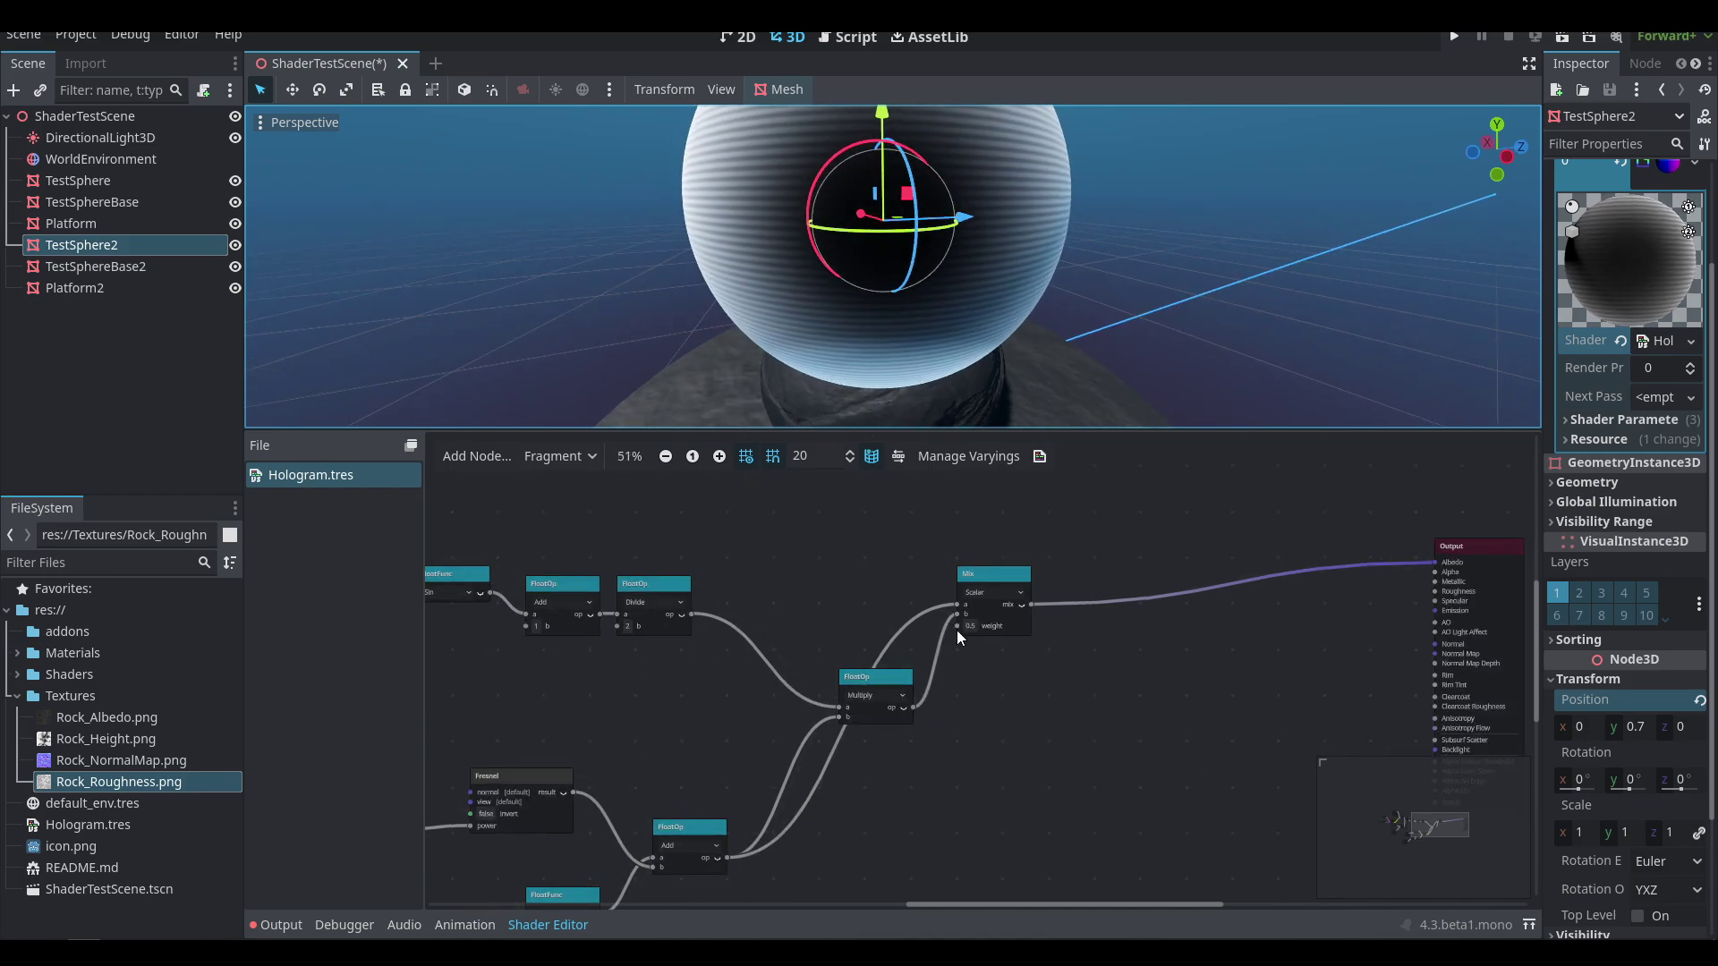
drag(836, 551, 954, 626)
click(959, 627)
click(852, 587)
drag(987, 577, 995, 698)
click(1077, 528)
middle_drag(975, 206, 923, 251)
scroll(837, 255, down, 4)
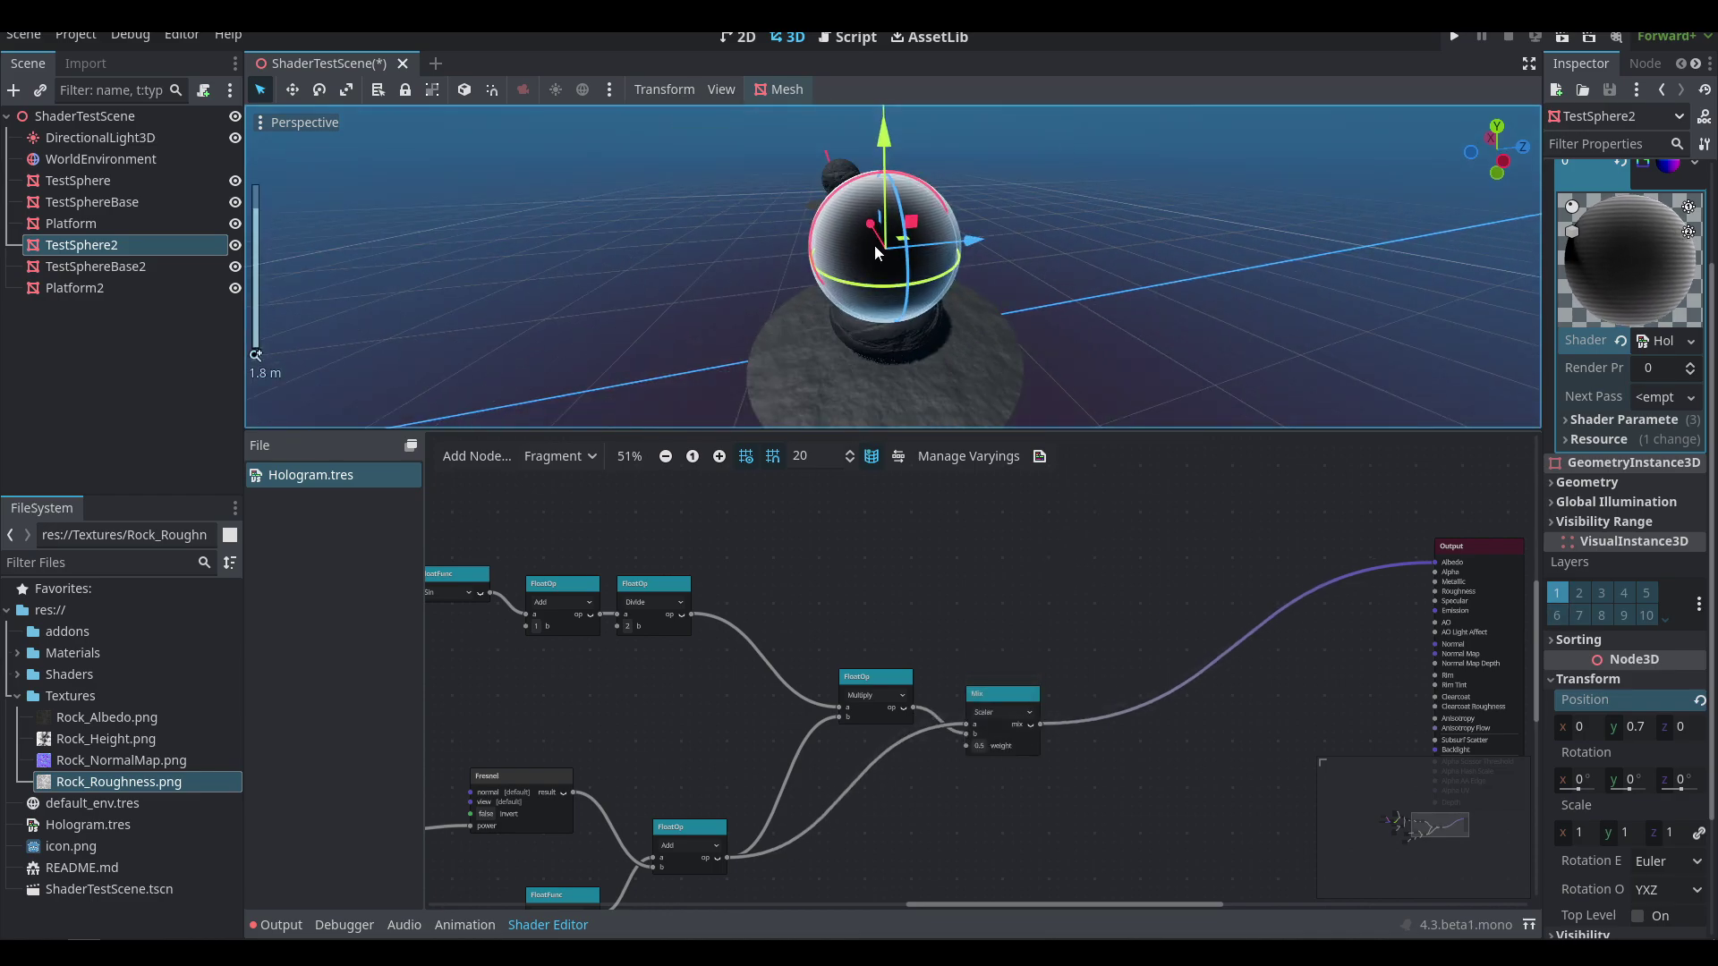
- Feed the scanline Divide result into a new scalar Multiply node placed above the existing chain
middle_drag(710, 614, 687, 713)
drag(685, 712, 683, 690)
drag(785, 577, 791, 571)
text(multiply)
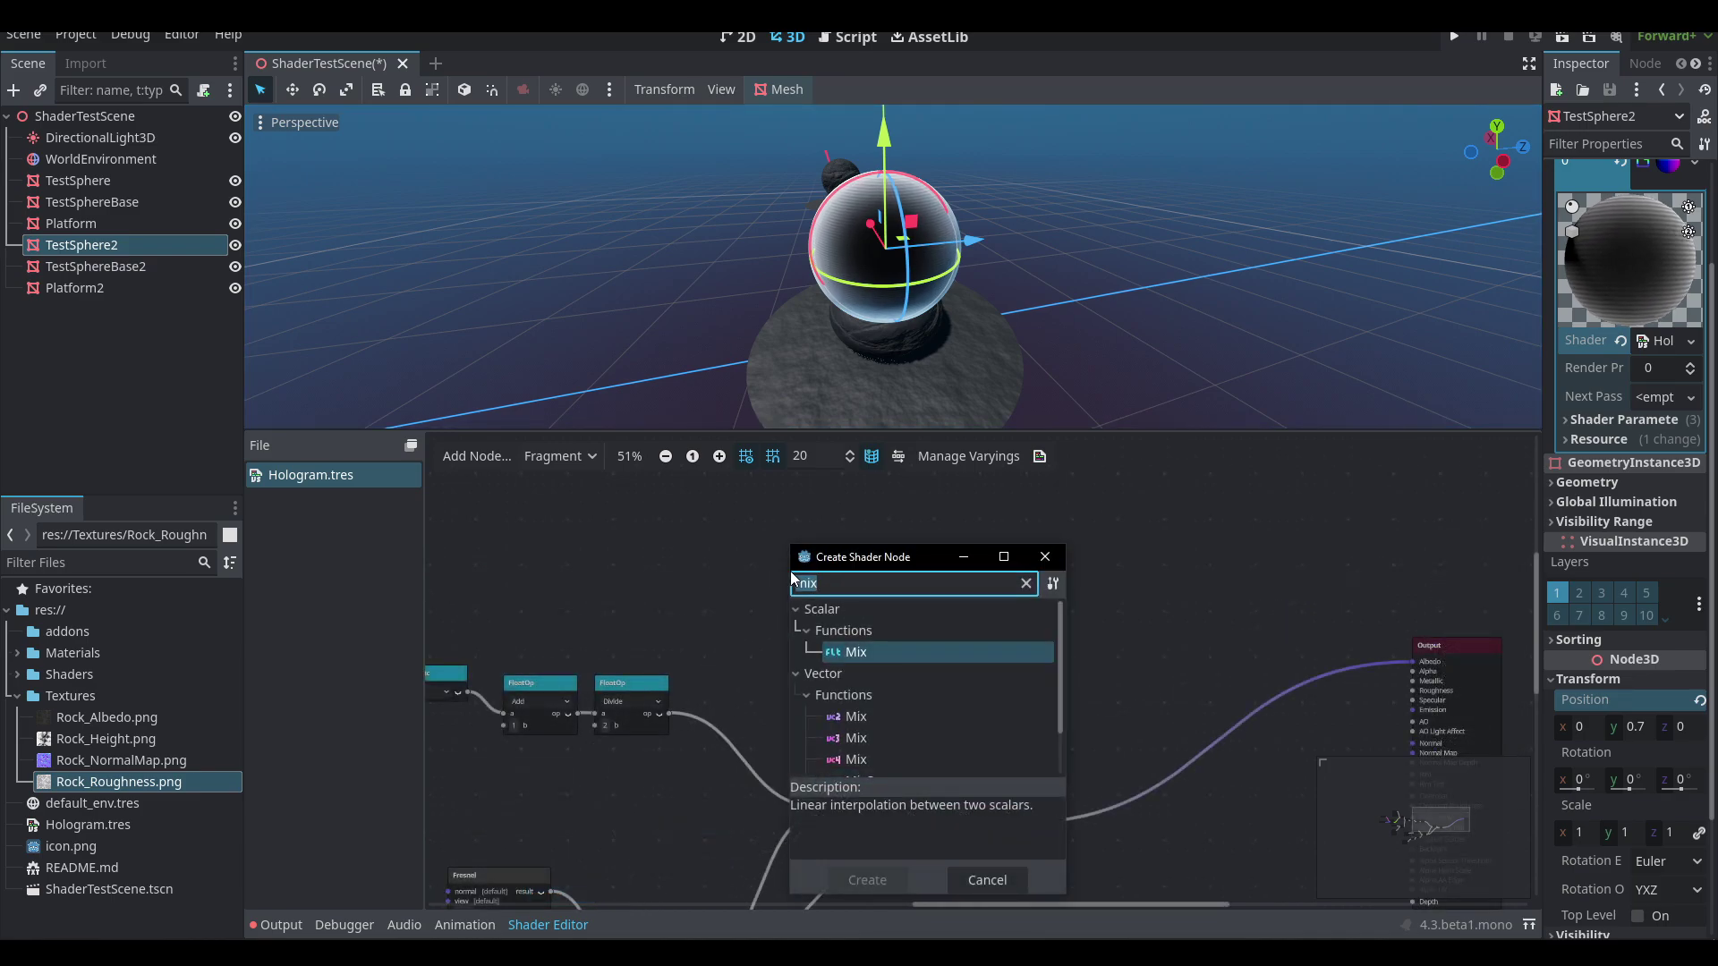
key(Return)
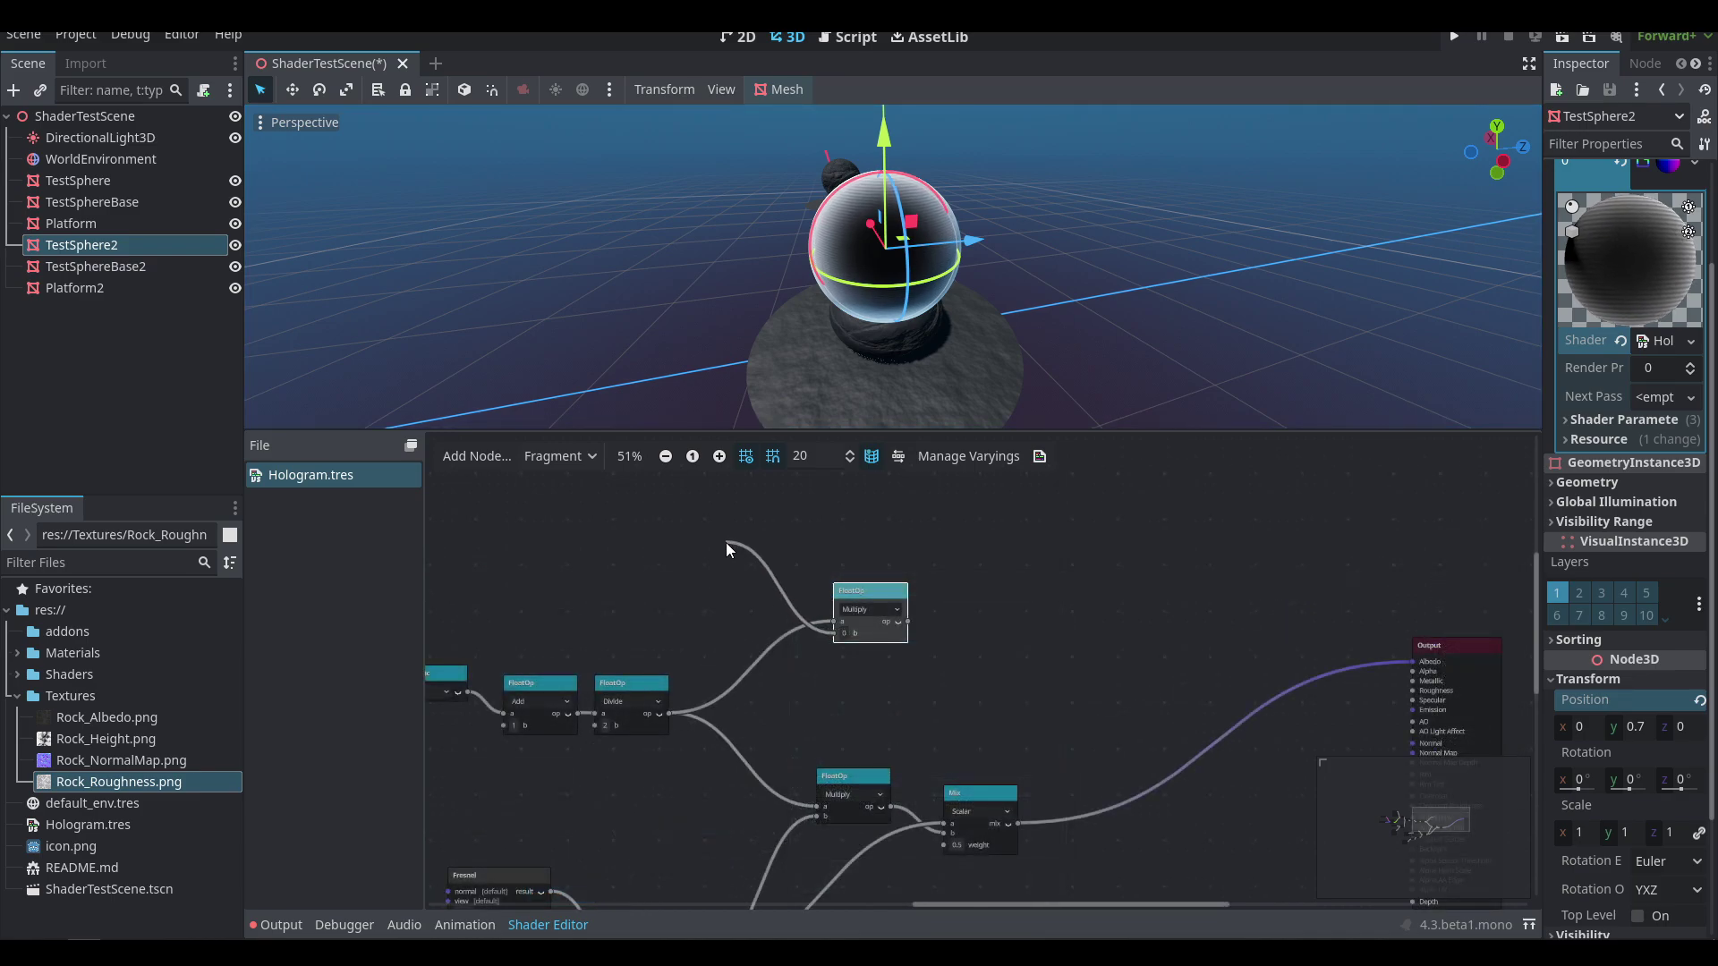
- Add float parameter Scanline_CenterWeight to the new Multiply node, with a Range hint from 0 to 1 and default value 0.02
drag(727, 542, 727, 542)
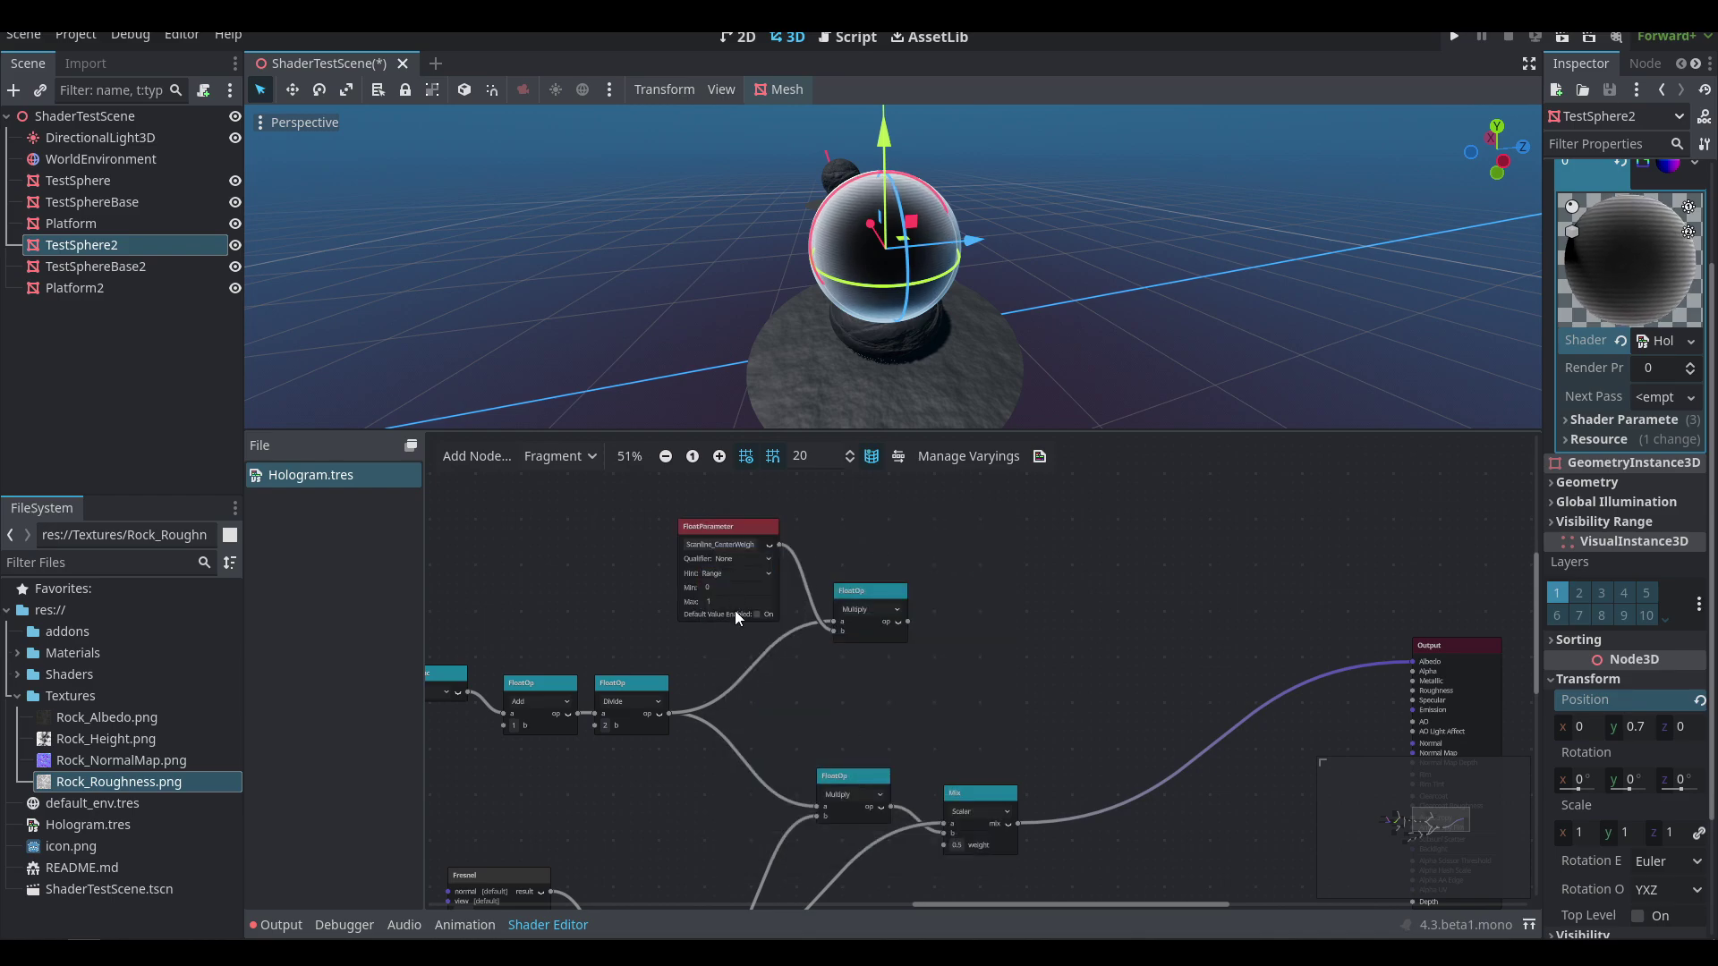
click(757, 615)
click(760, 627)
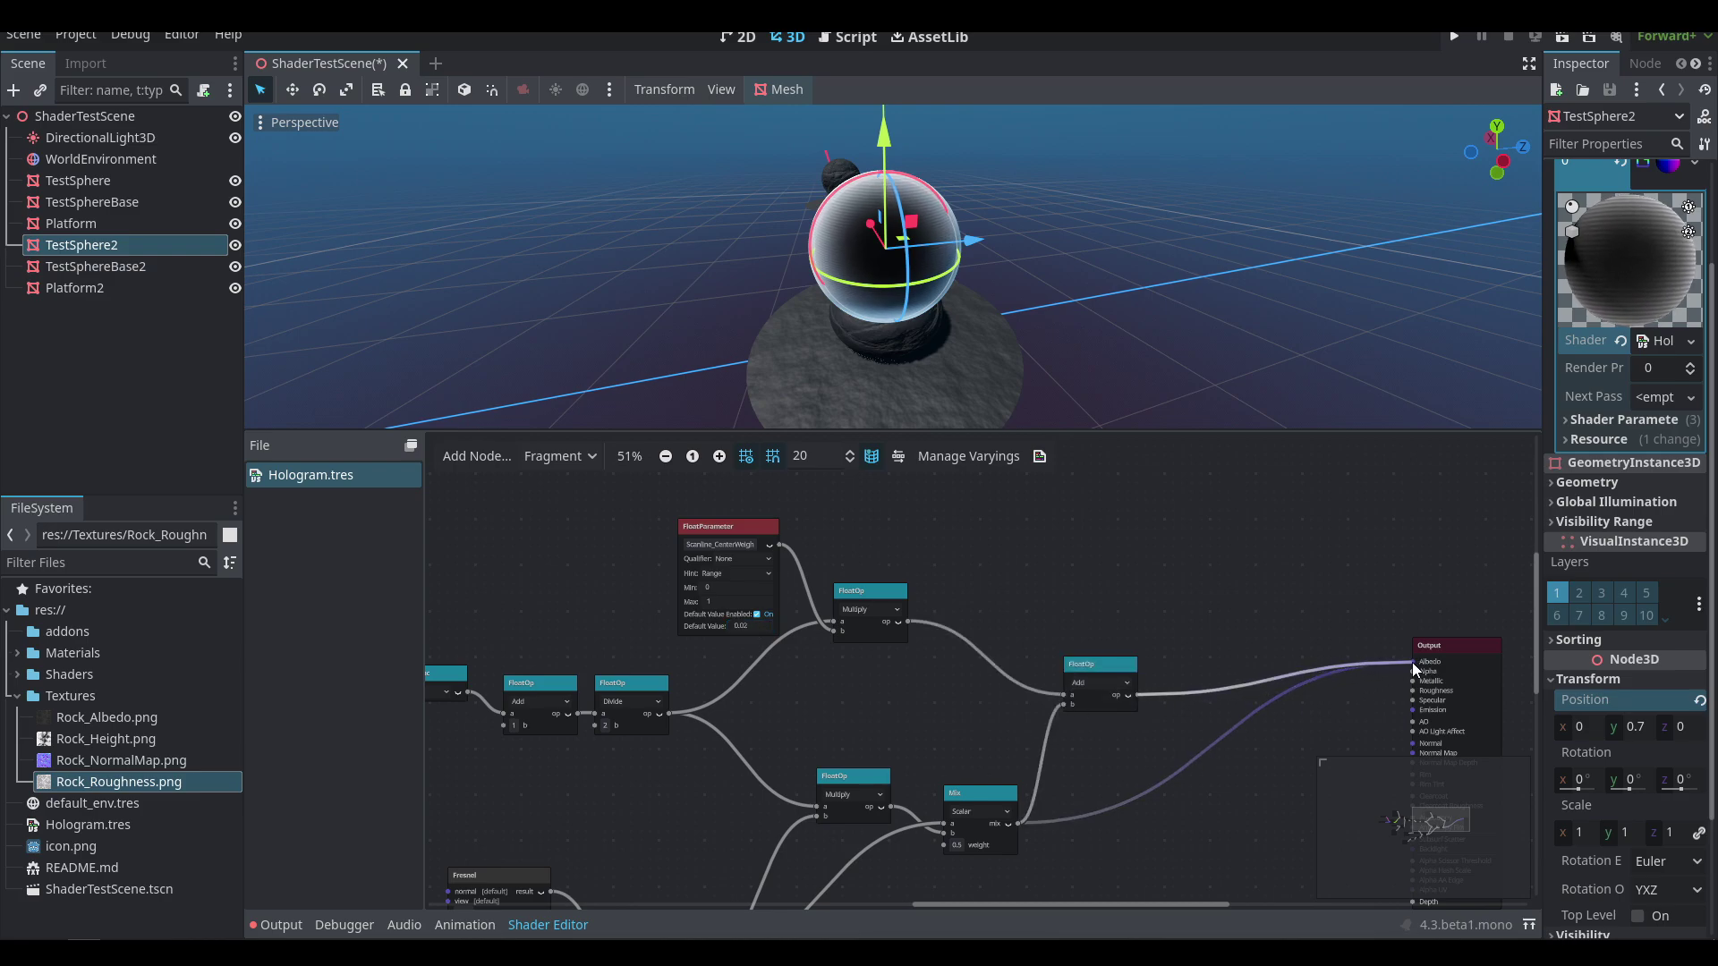
- Sum the center-weight Multiply and Mix results in an Add node, connect it to Albedo and inspect the sphere
drag(1412, 662, 1412, 663)
scroll(905, 230, up, 5)
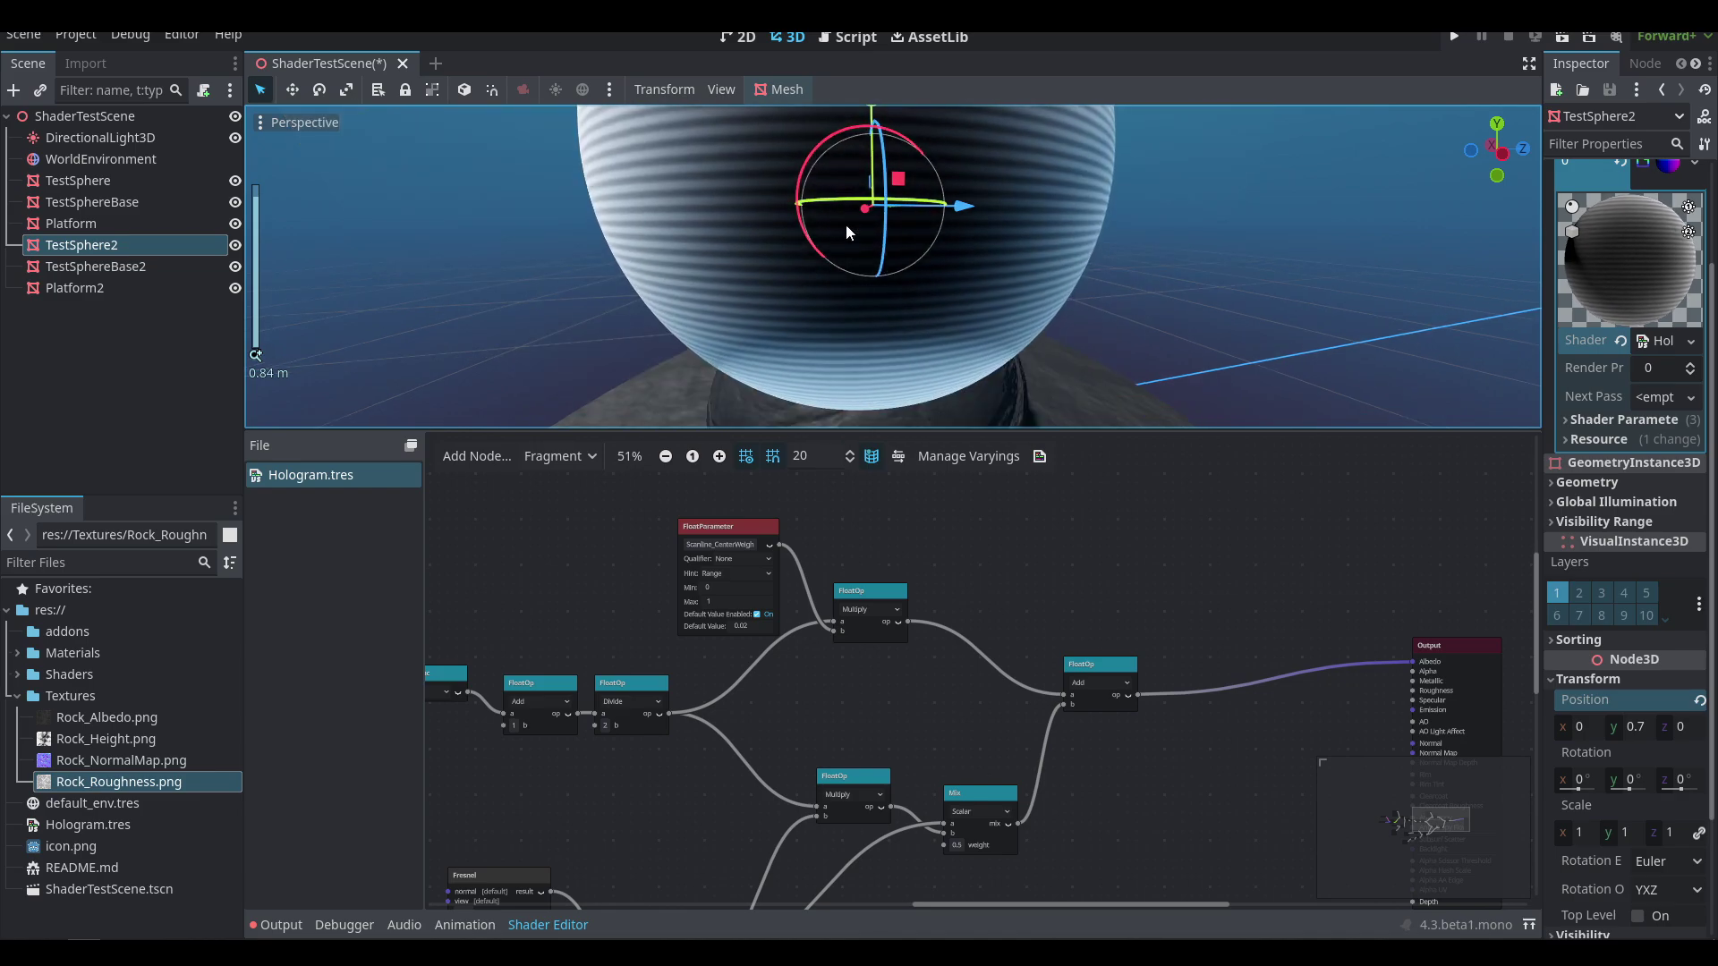
scroll(850, 214, down, 5)
middle_drag(855, 206, 895, 268)
scroll(976, 256, up, 5)
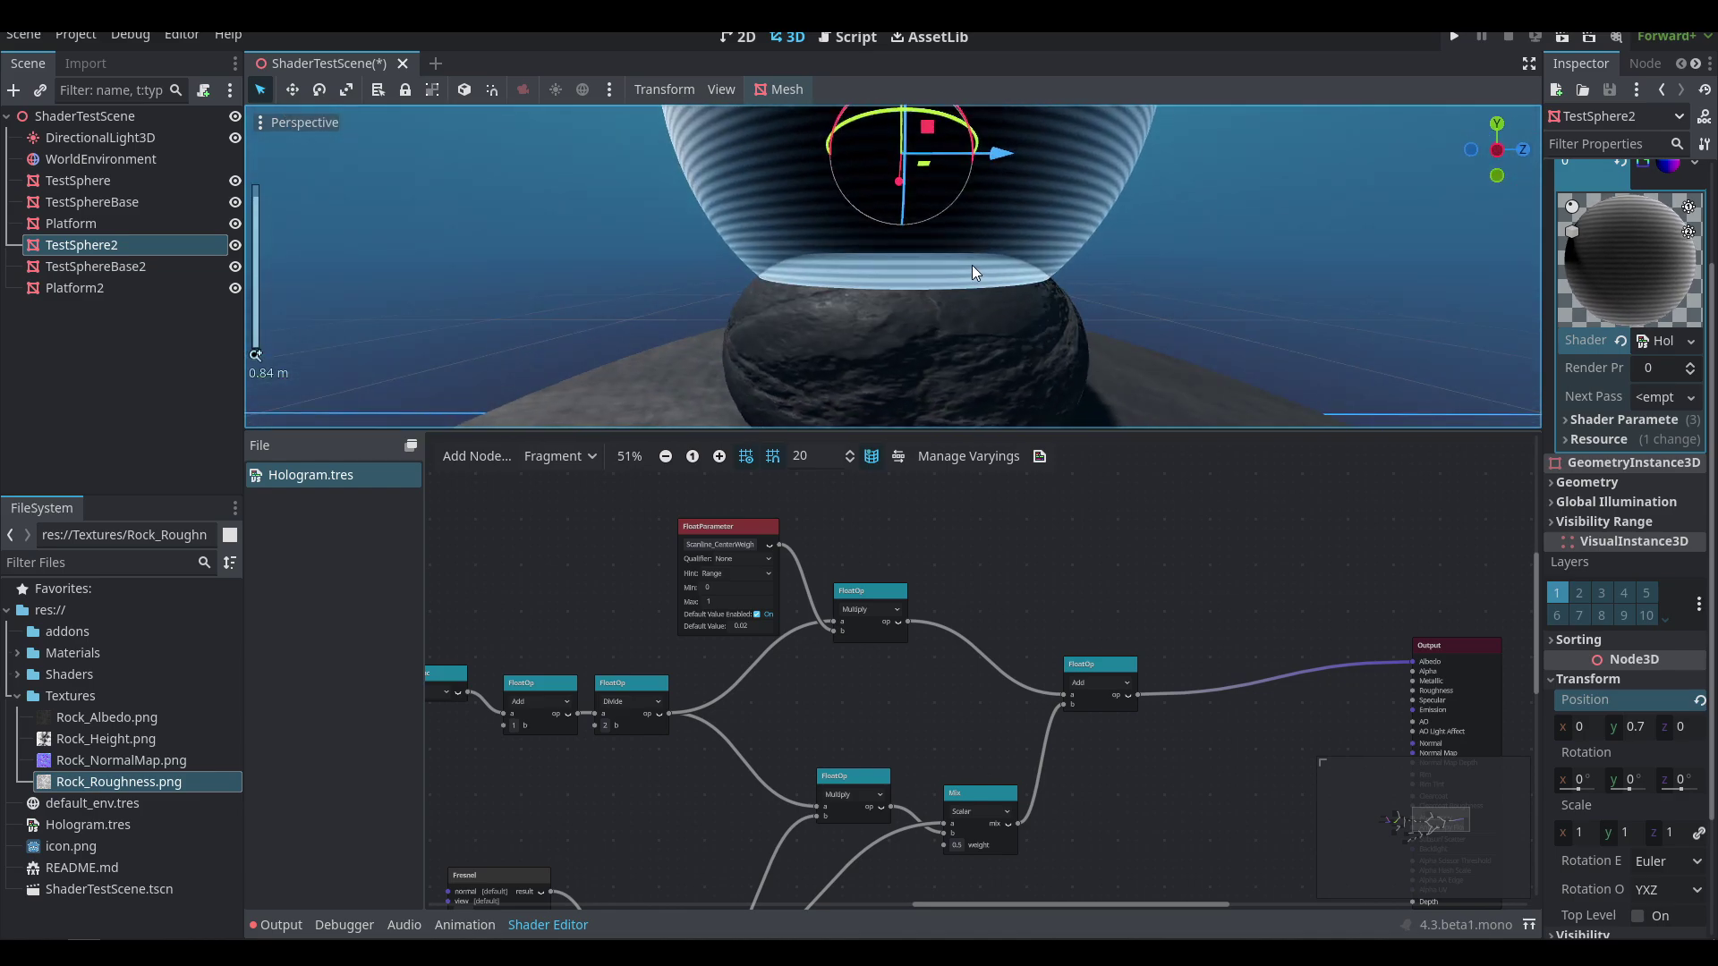
scroll(975, 265, up, 2)
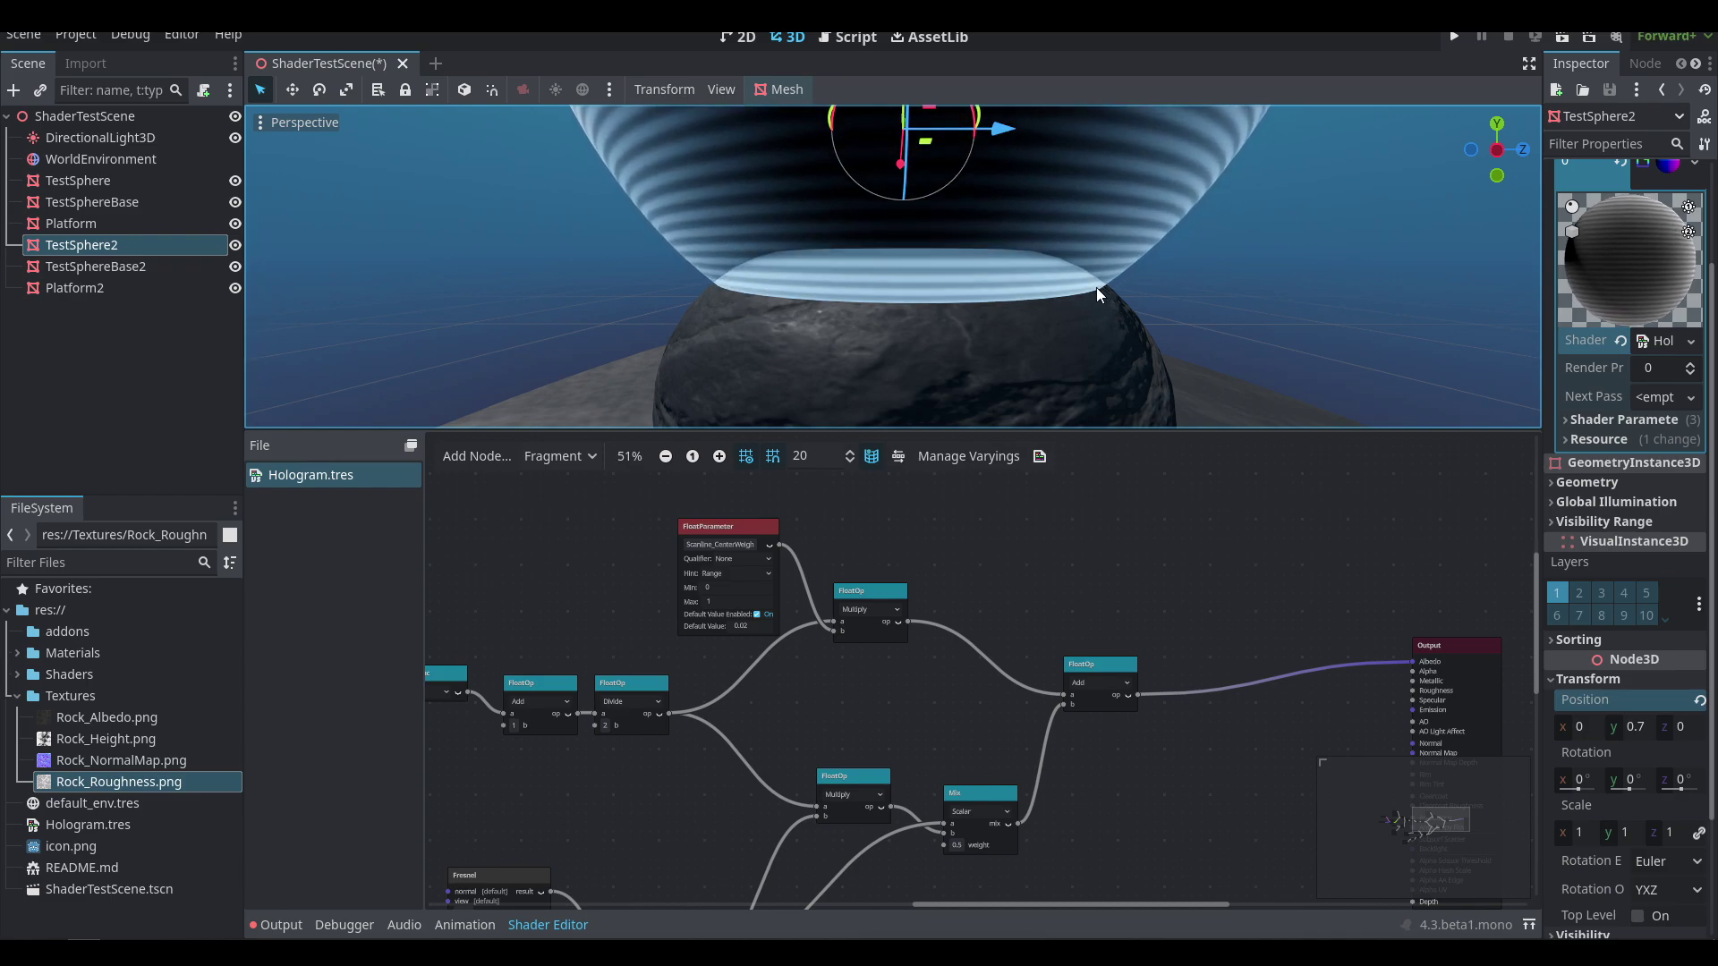
- Add a second ProximityFade node with a float parameter named Proximity_Fade_Alpha as its distance, default value 0.1
middle_drag(929, 679, 899, 437)
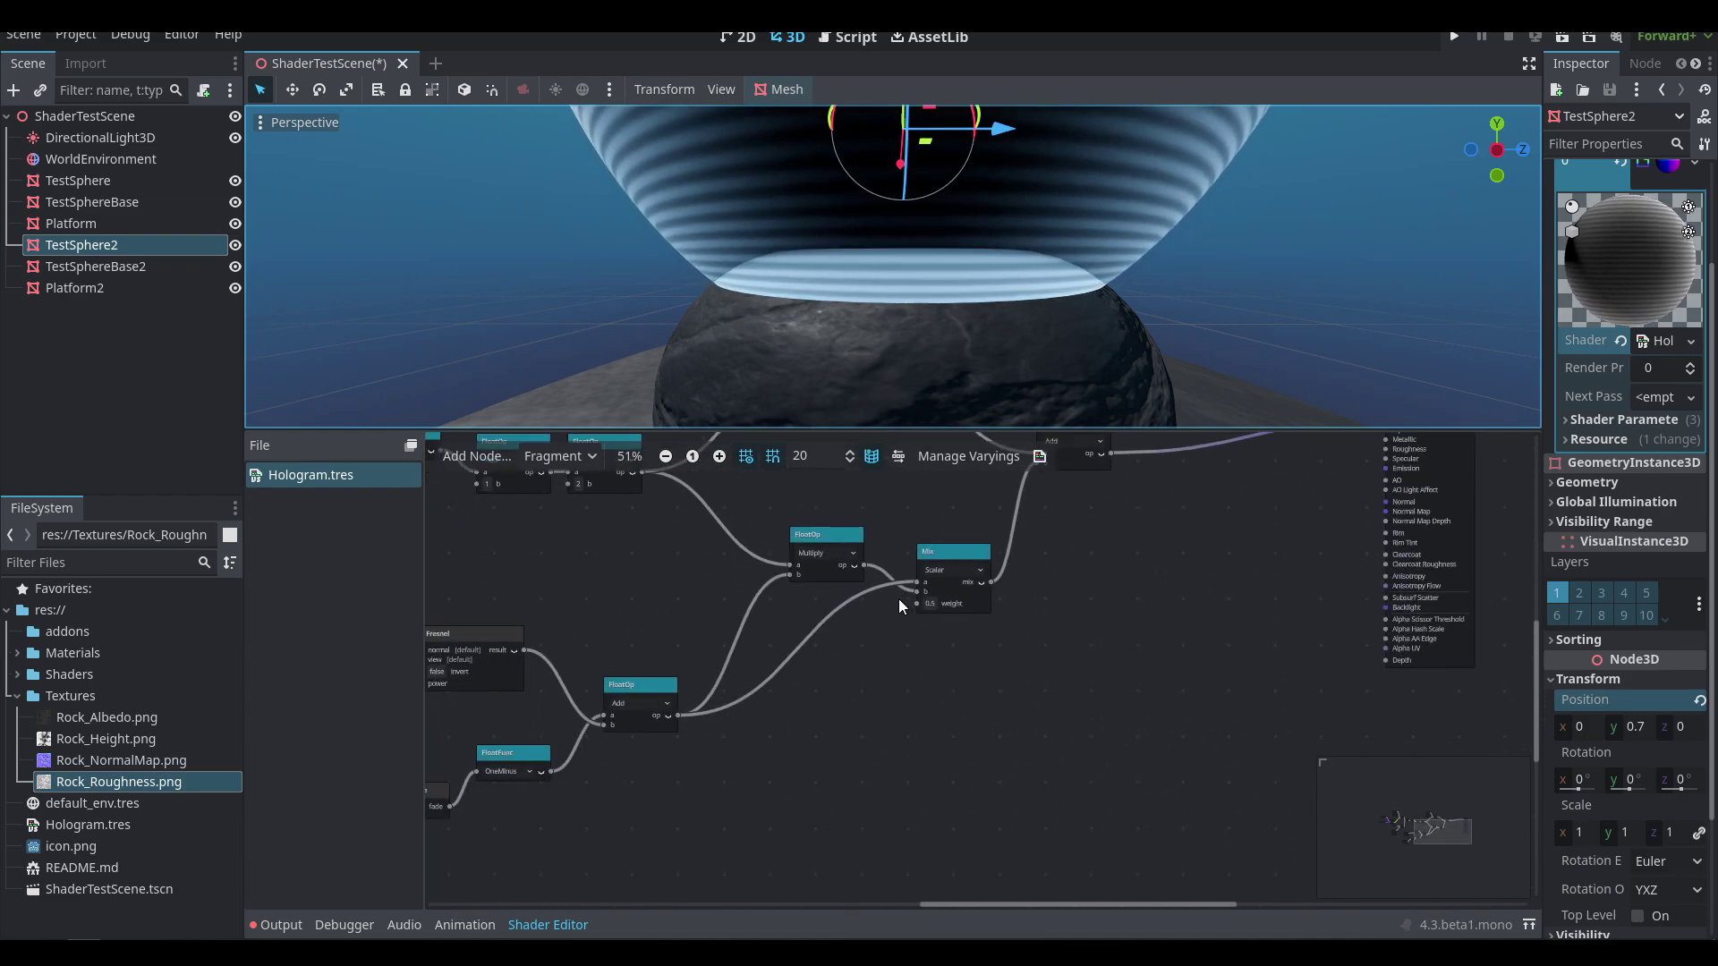
right_click(824, 696)
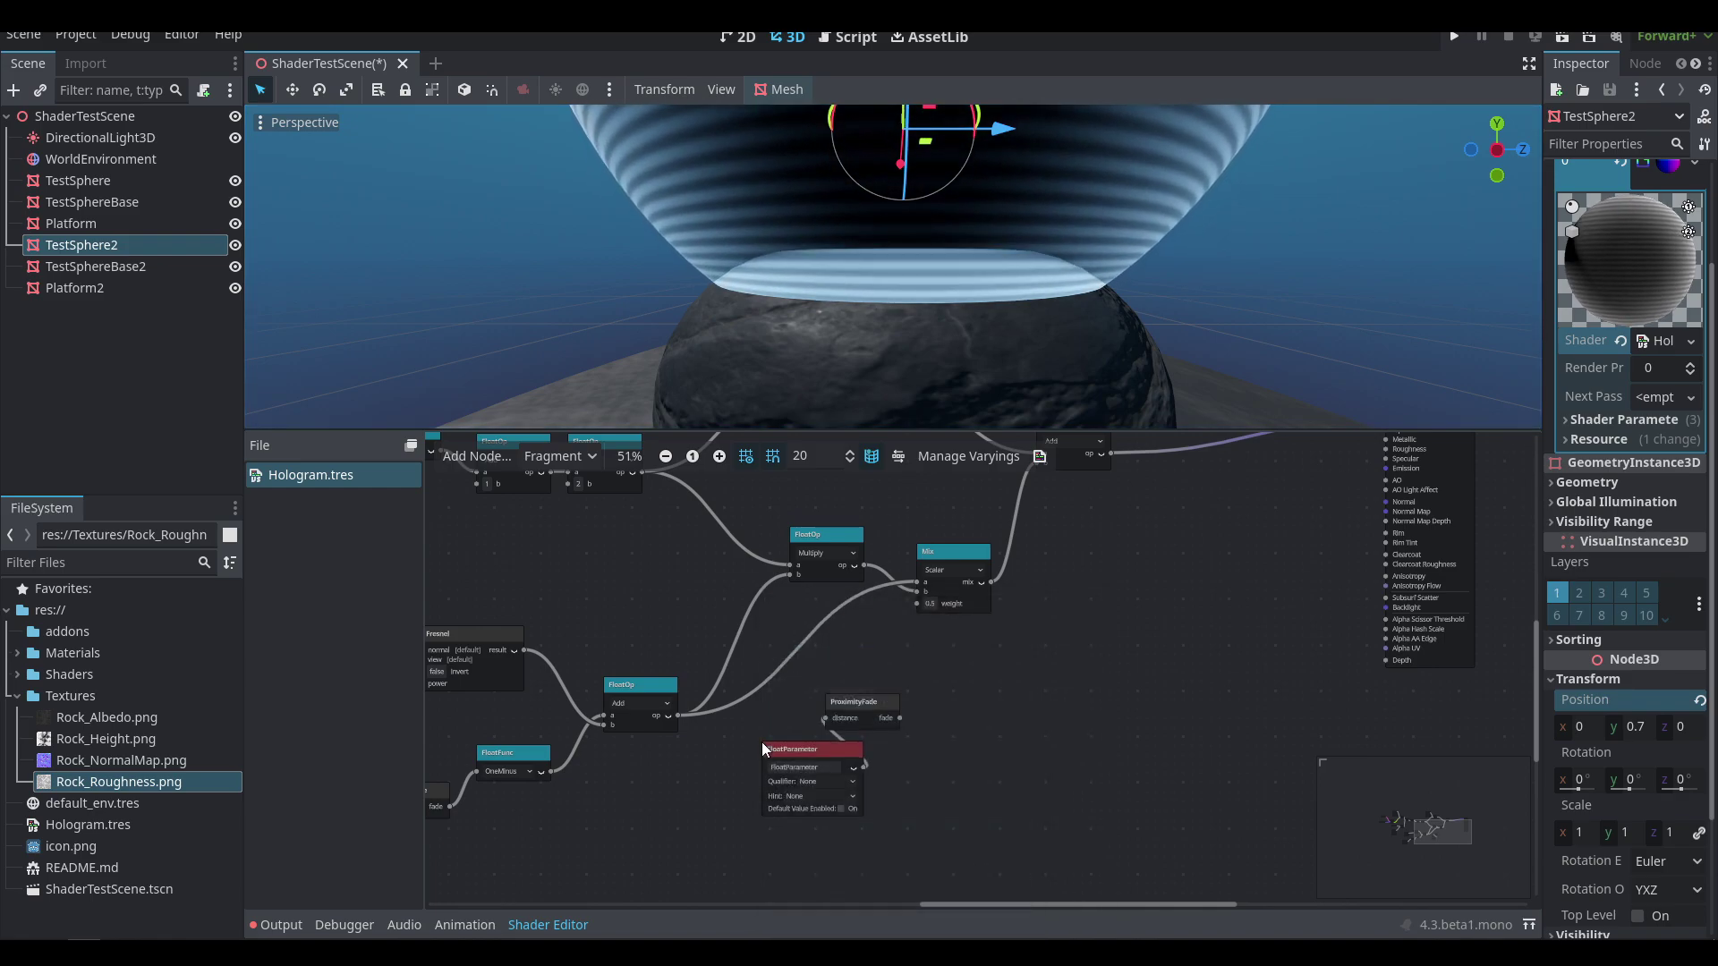
mouse_move(760, 743)
mouse_down()
mouse_move(816, 750)
mouse_move(732, 748)
mouse_up()
double_click(727, 763)
text(Proximity_Fade_Alpha)
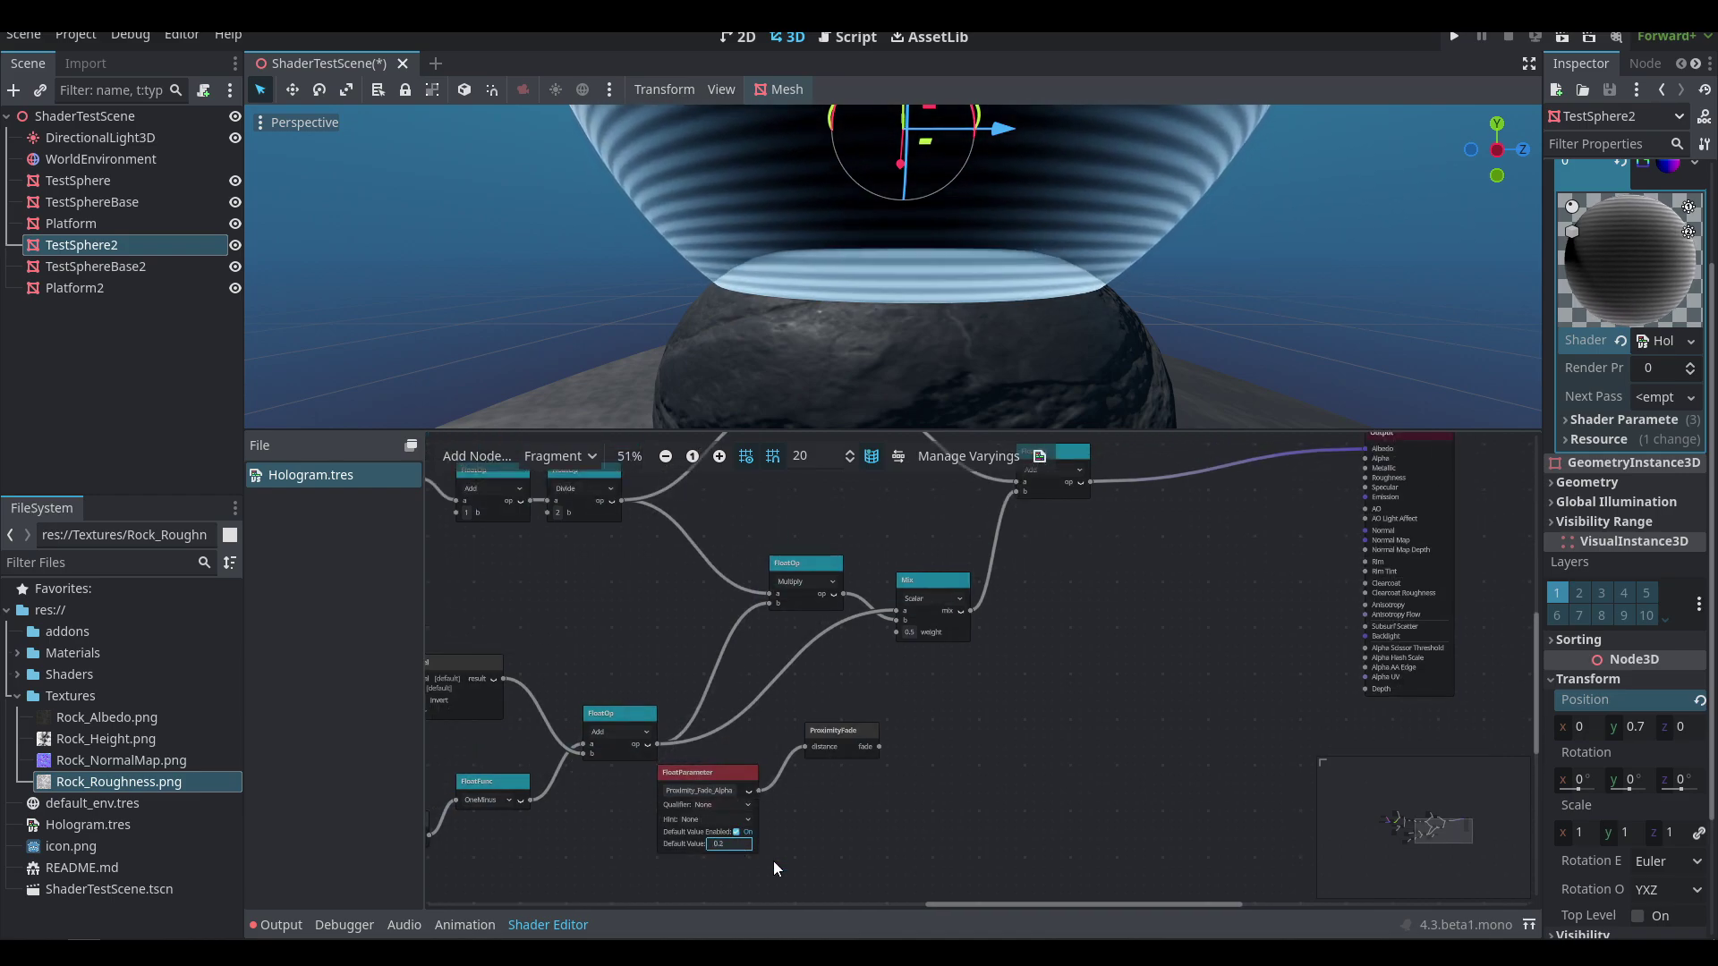
- Multiply the new ProximityFade result by the final Add result in a new scalar Multiply node
right_click(1058, 659)
text(mu)
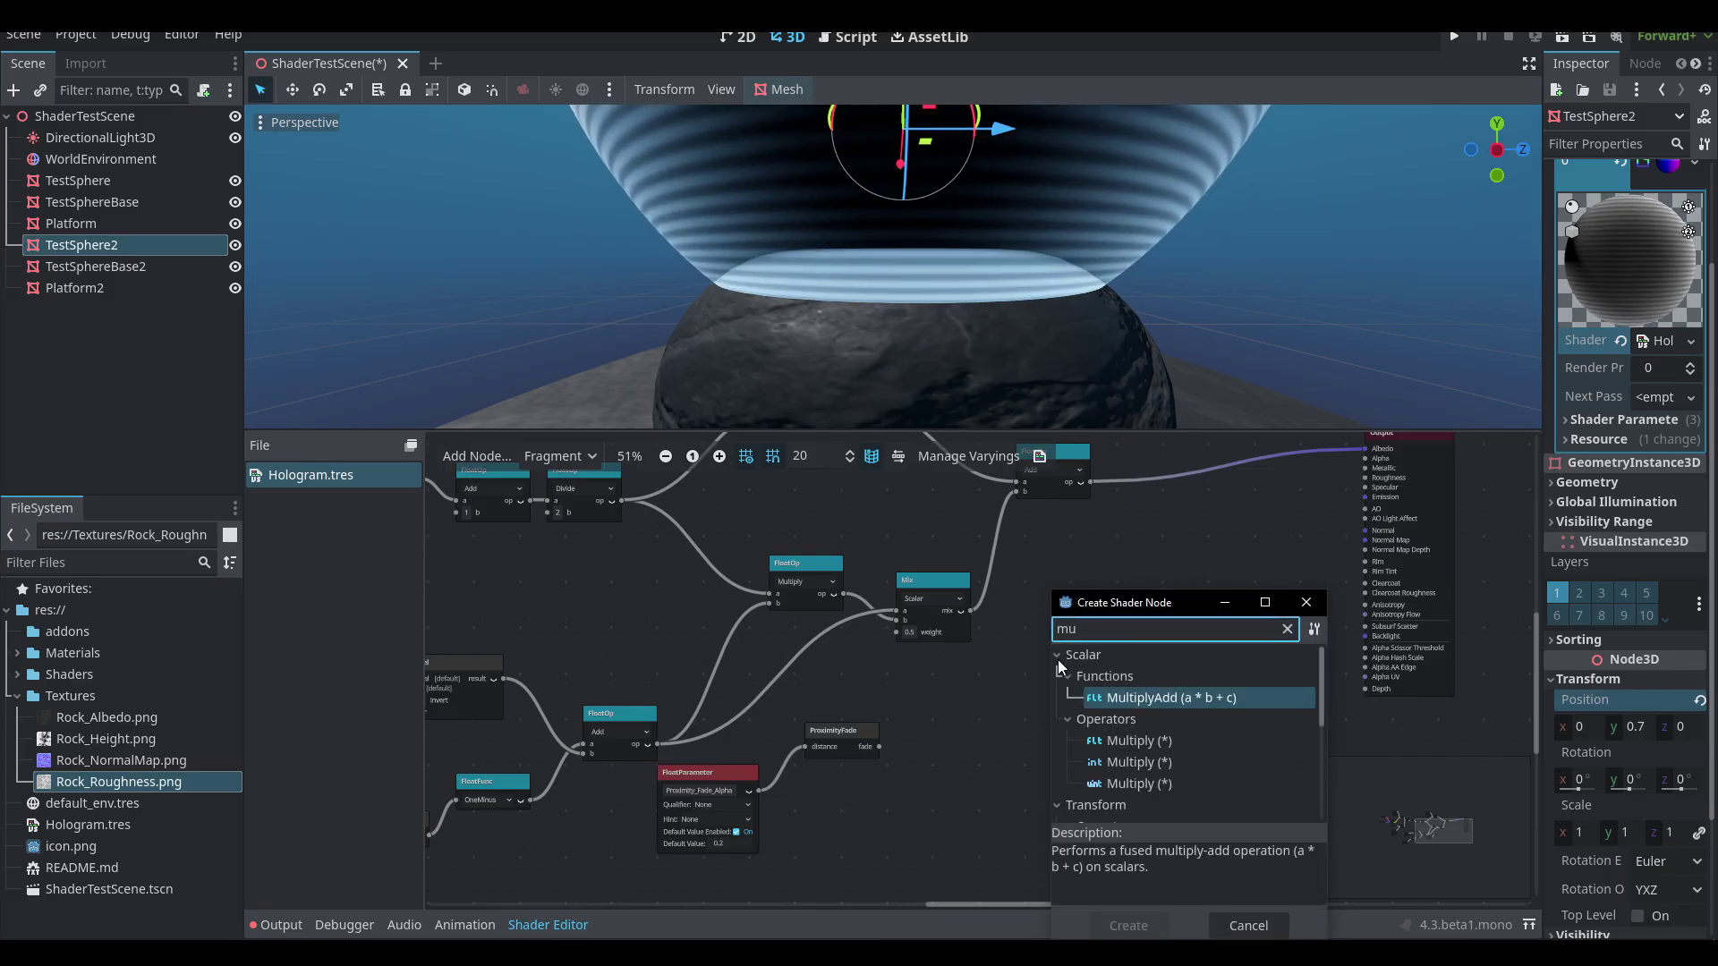
key(Down)
key(Down)
key(Return)
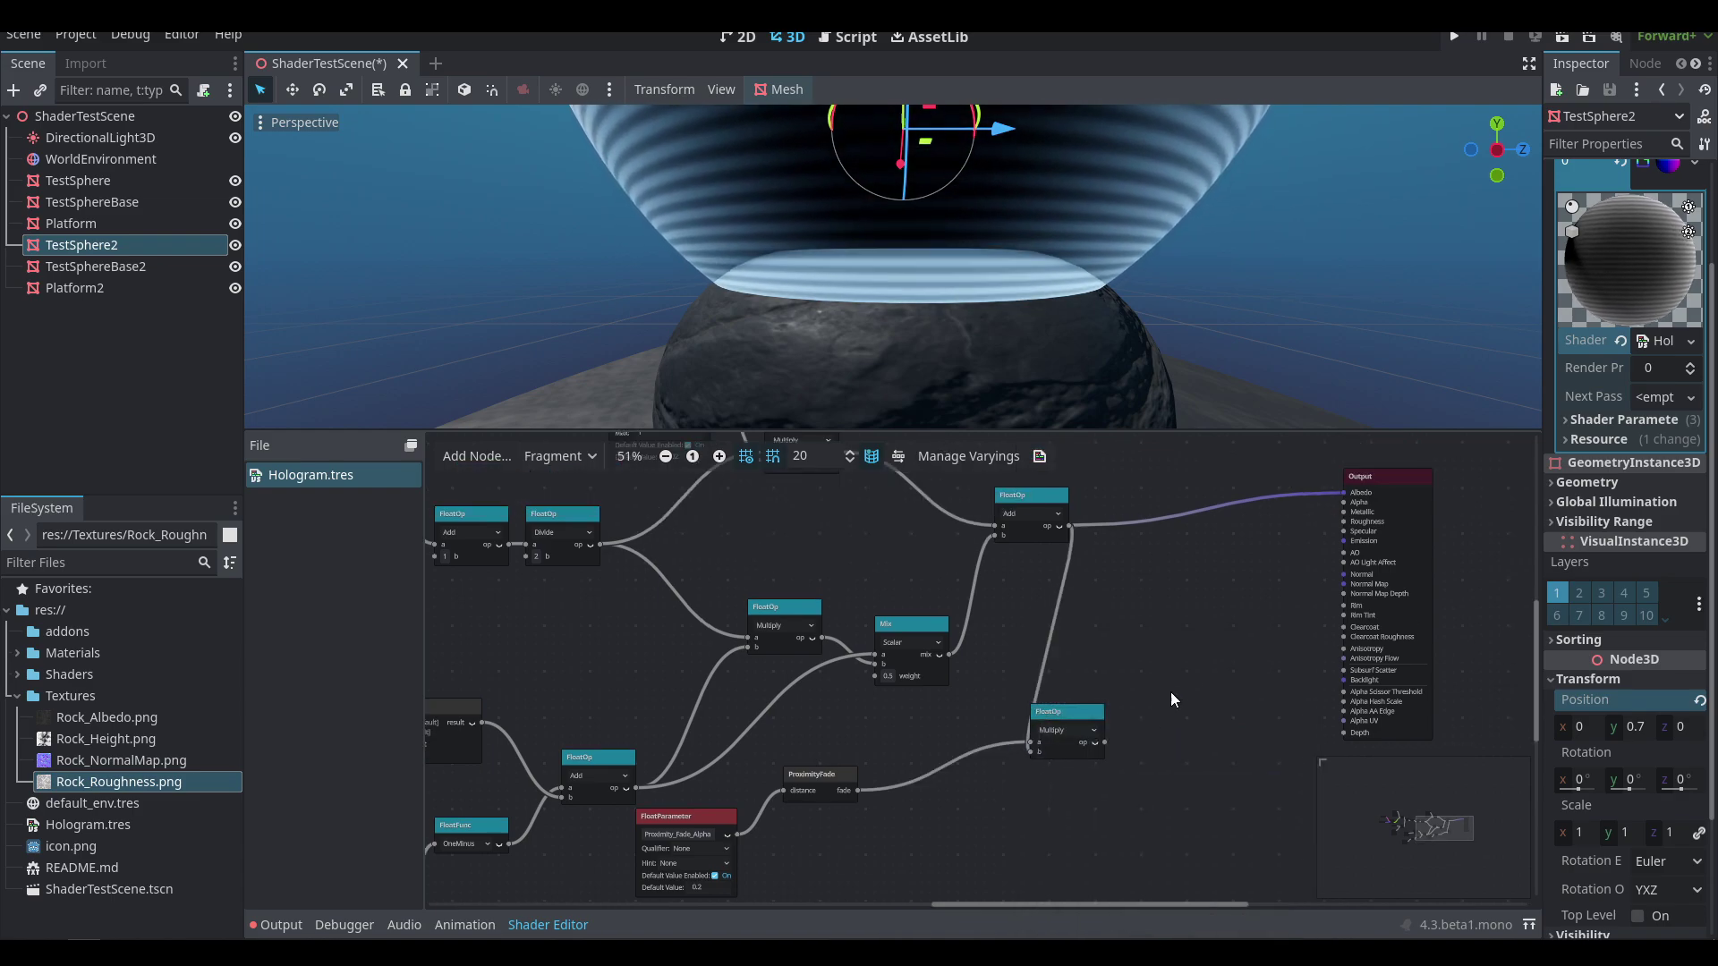
middle_drag(1160, 712, 1055, 759)
- Connect the proximity-faded Multiply result to Albedo and inspect where the sphere meets the rock
drag(992, 811, 1231, 562)
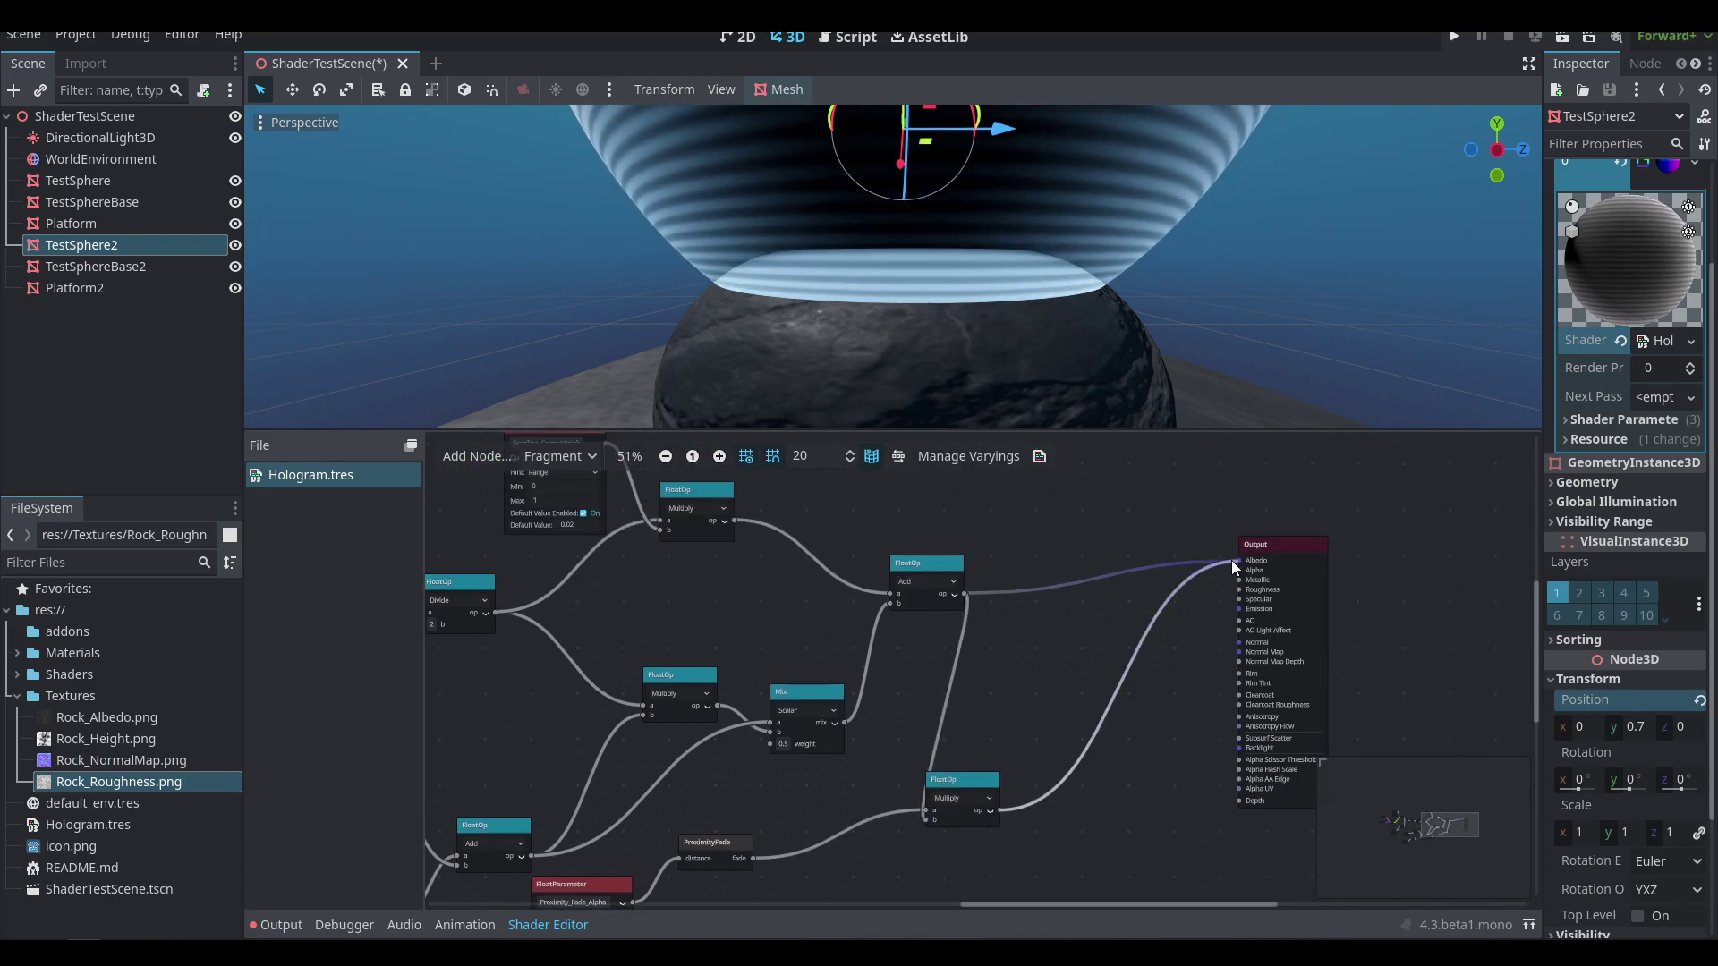
middle_drag(1024, 351, 802, 281)
middle_drag(1131, 292, 993, 337)
scroll(993, 238, down, 9)
shift+middle_drag(994, 238, 968, 263)
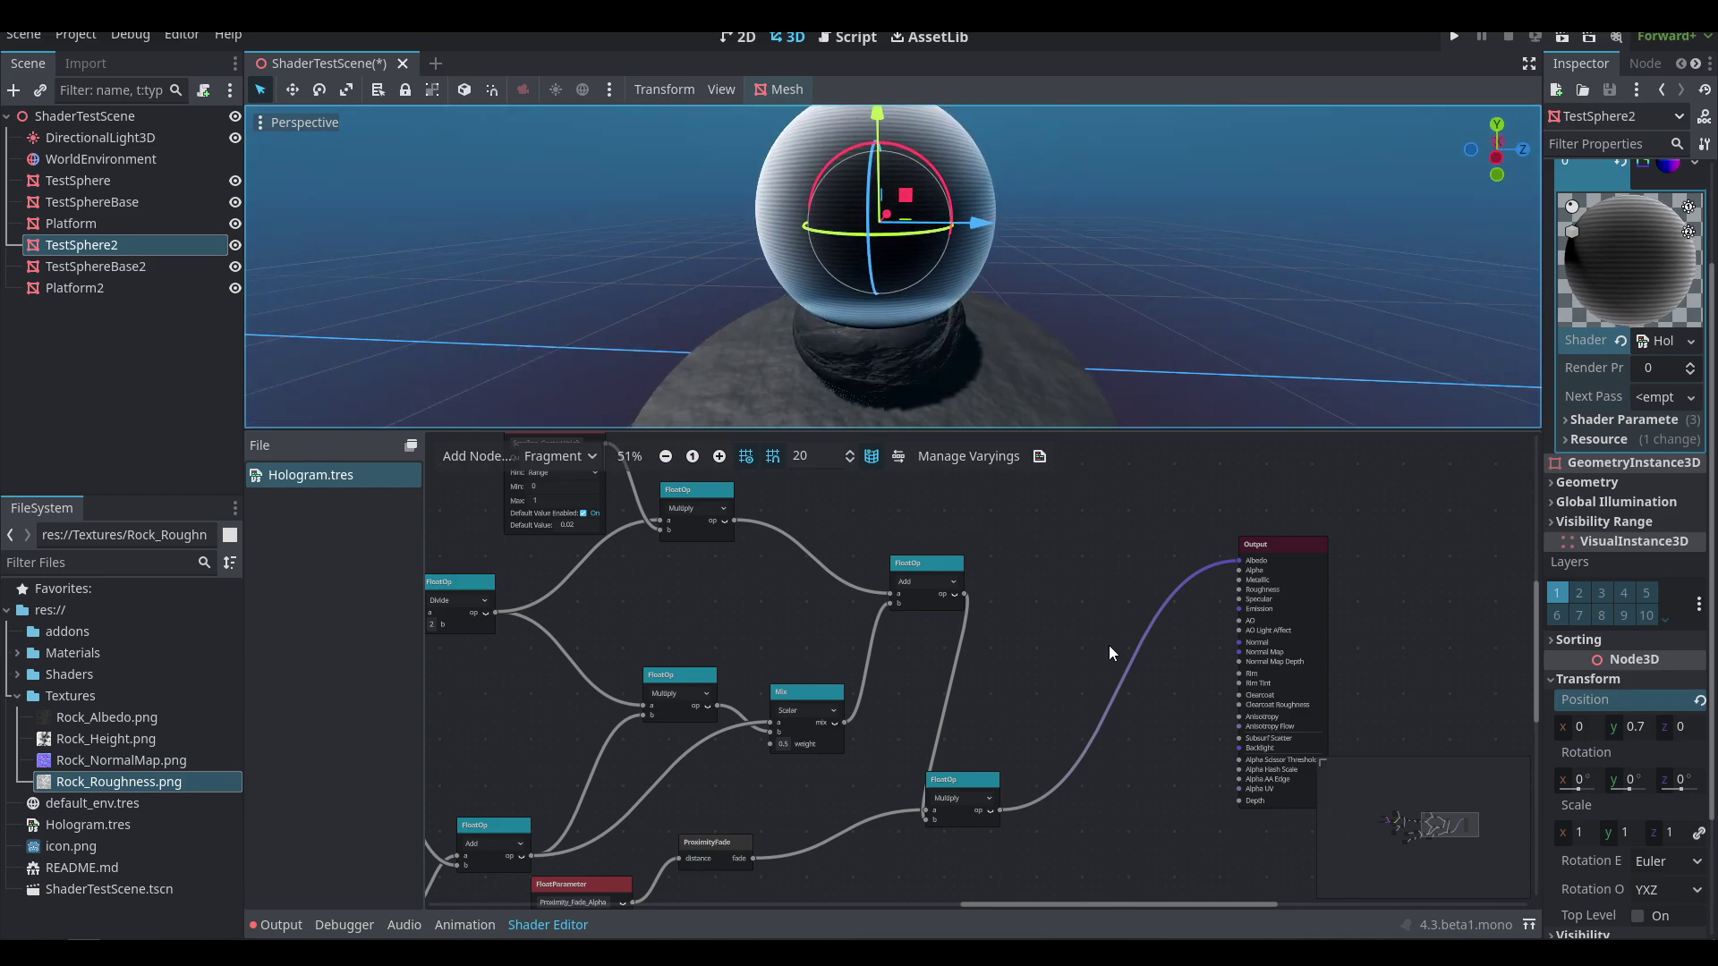
- Route the proximity-faded Multiply result to the Output's Alpha instead of Albedo and inspect the transparent sphere
drag(1000, 810, 1239, 570)
scroll(1021, 244, up, 5)
middle_drag(1021, 243, 1092, 312)
scroll(1059, 223, up, 12)
scroll(1083, 255, down, 7)
scroll(1029, 304, down, 5)
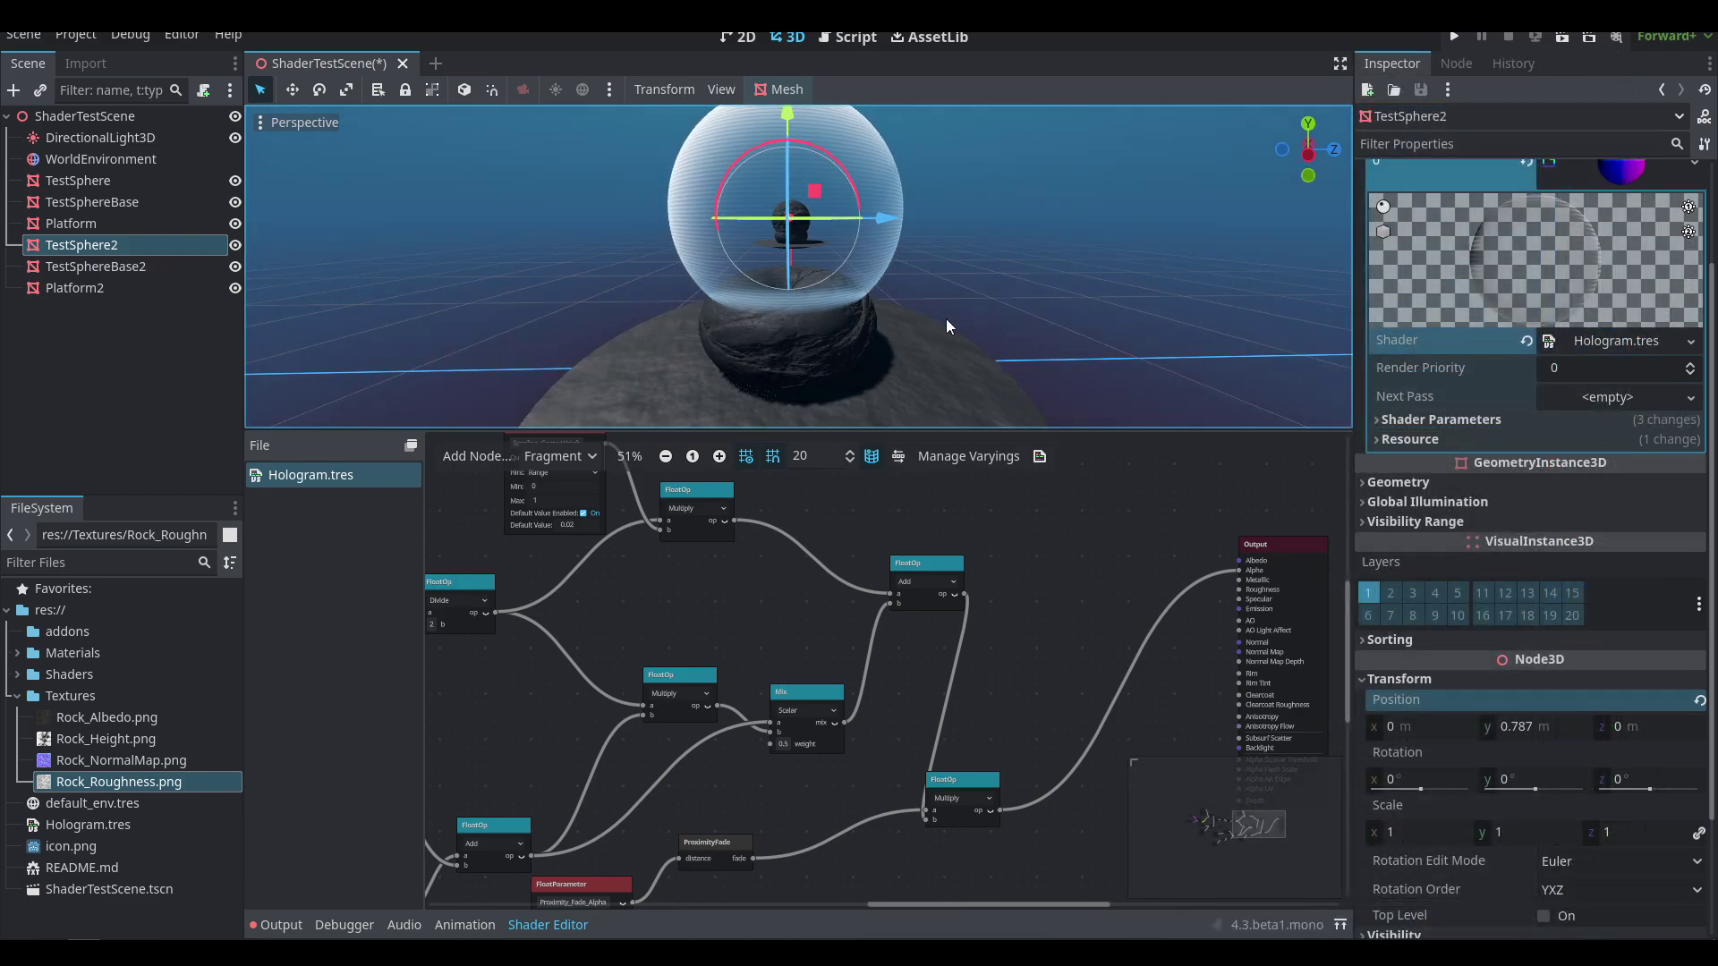
middle_drag(889, 262, 931, 222)
scroll(931, 226, up, 3)
scroll(1002, 240, up, 2)
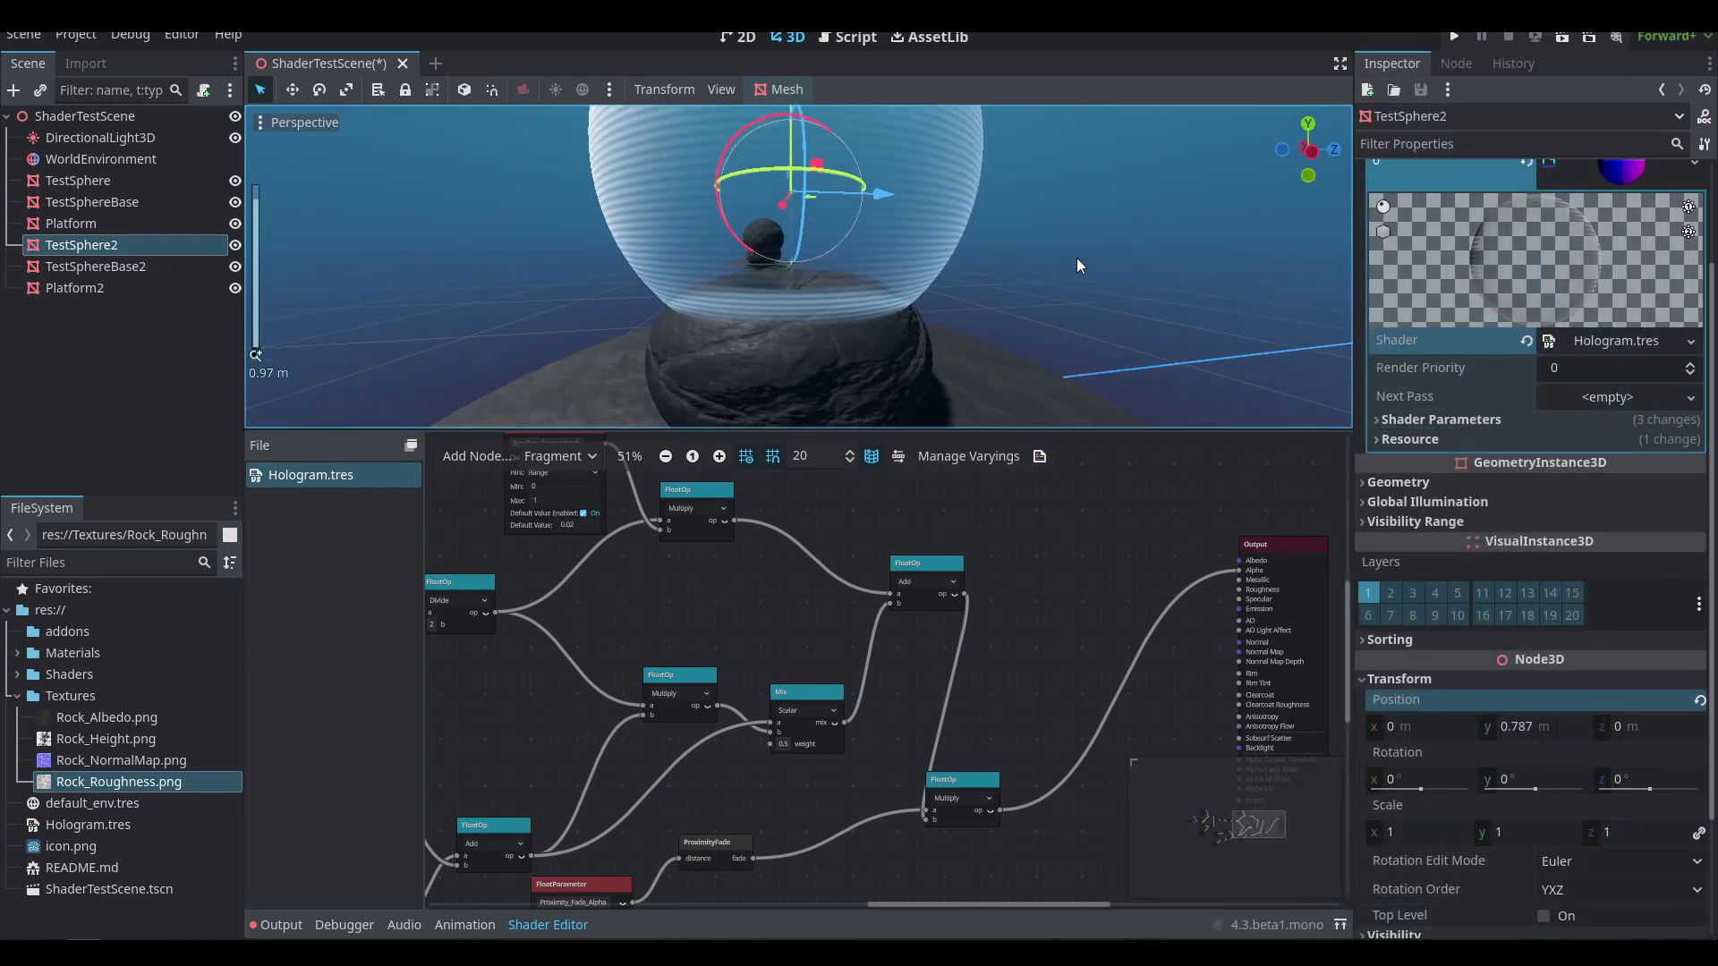
- Set the Hologram shader's cull mode to Disabled and inspect the sphere's inner faces from several angles
click(1593, 341)
click(1402, 556)
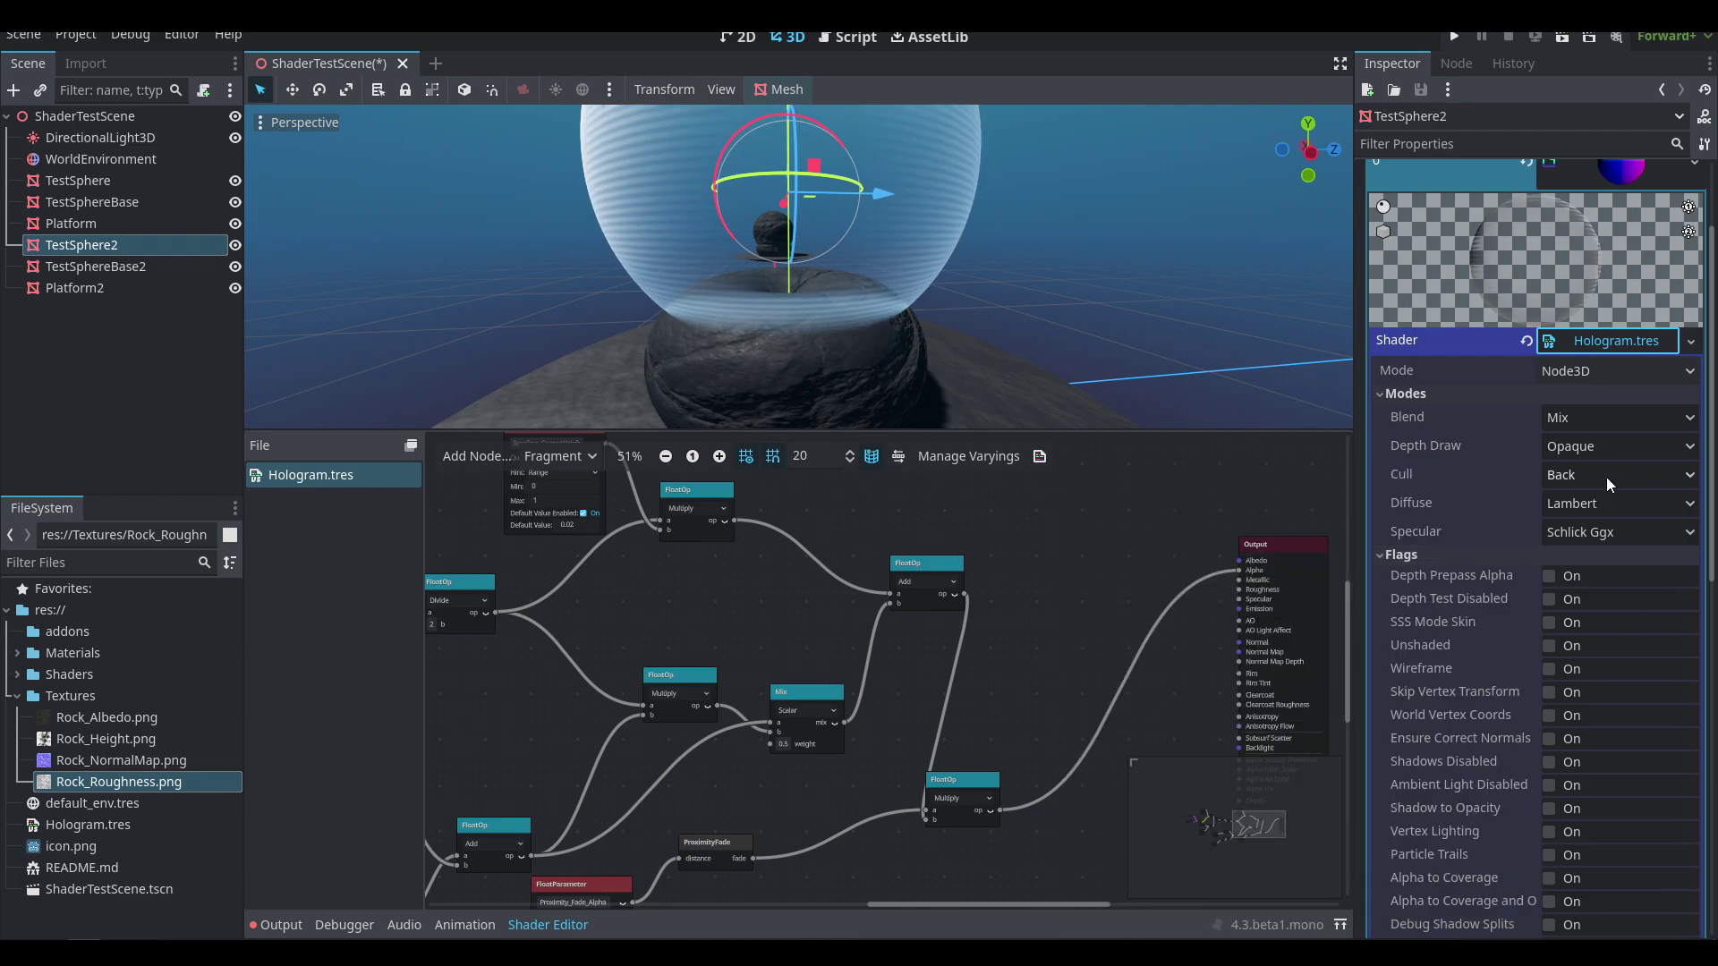
click(1607, 477)
click(1564, 552)
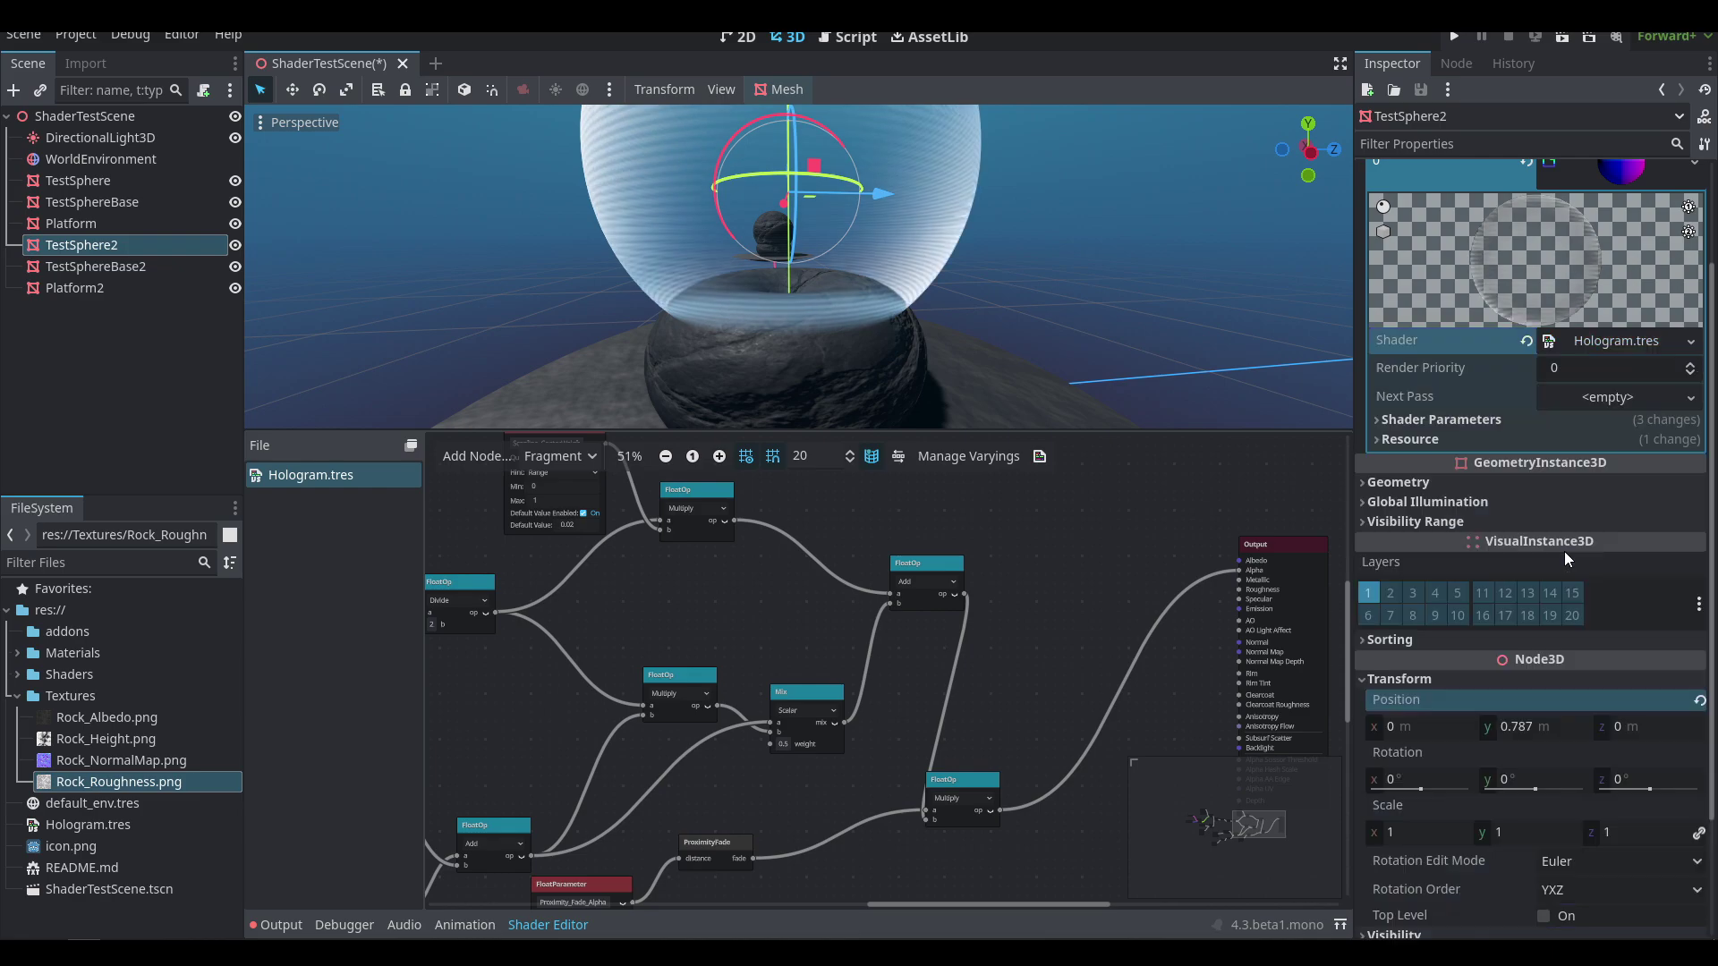
middle_drag(1131, 329, 986, 336)
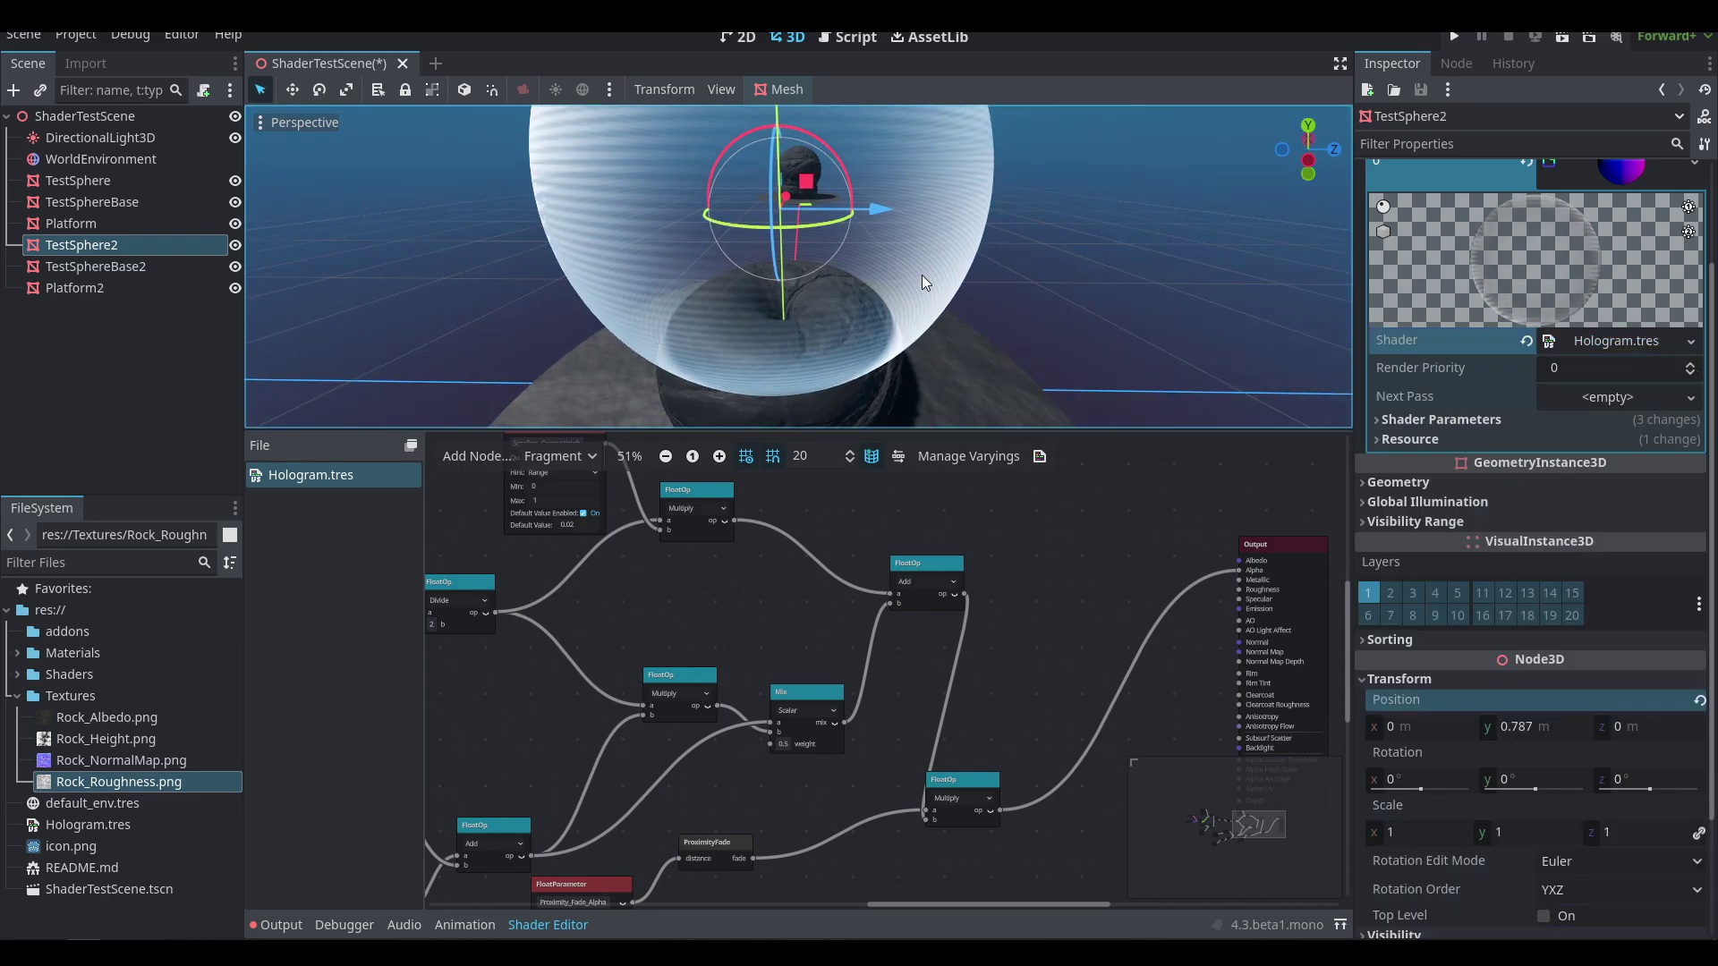
scroll(658, 295, down, 5)
mouse_move(839, 253)
middle_down()
mouse_move(971, 255)
mouse_move(997, 401)
mouse_move(869, 324)
mouse_move(573, 299)
mouse_move(654, 297)
mouse_move(834, 222)
middle_up()
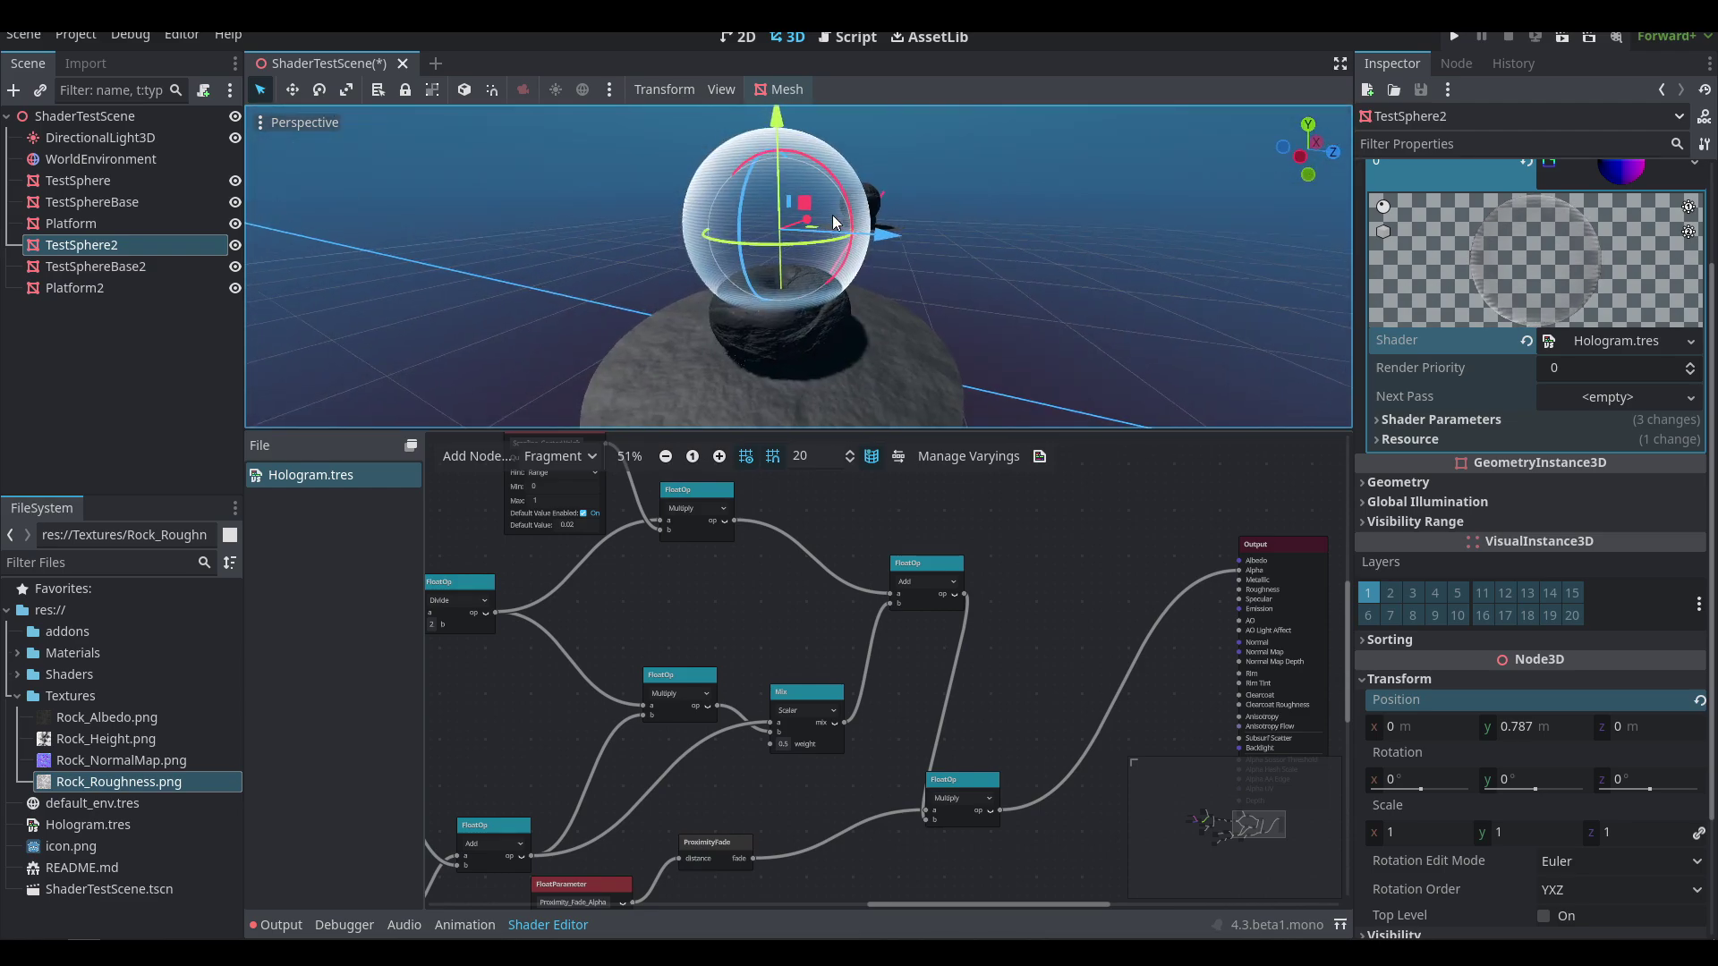
drag(805, 203, 1056, 367)
middle_drag(1057, 369, 1049, 182)
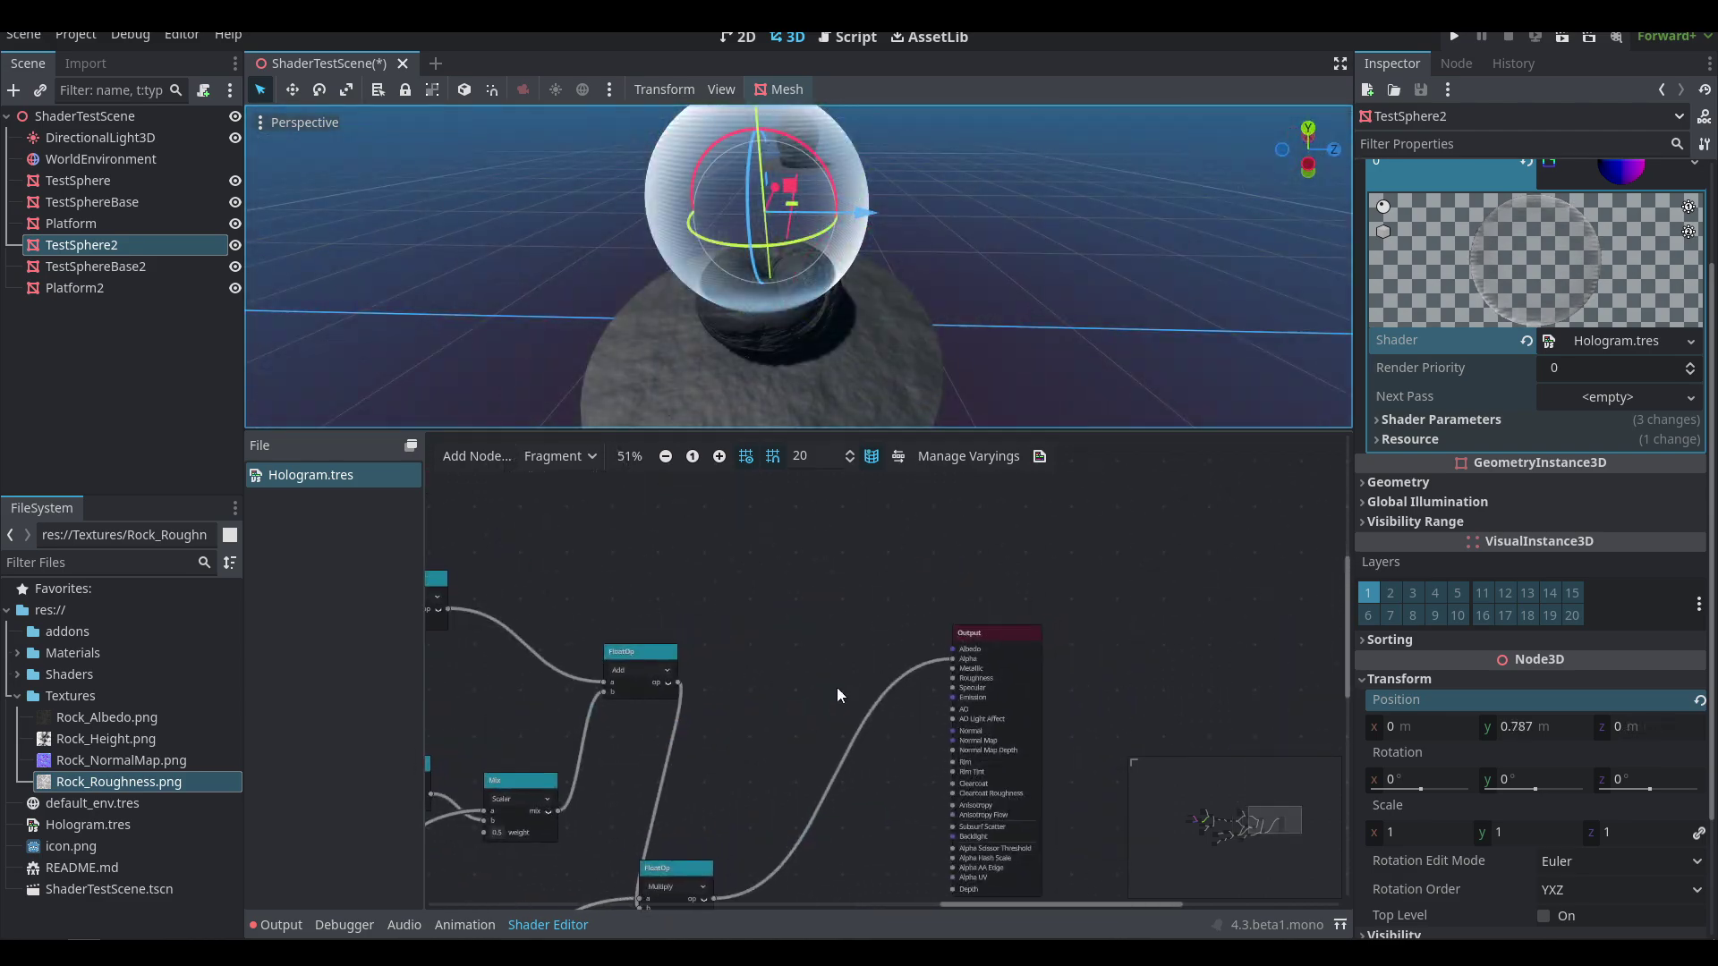
- Move the Output node farther away from the Add node to make room for color nodes
drag(975, 634, 1077, 632)
middle_drag(873, 541, 896, 615)
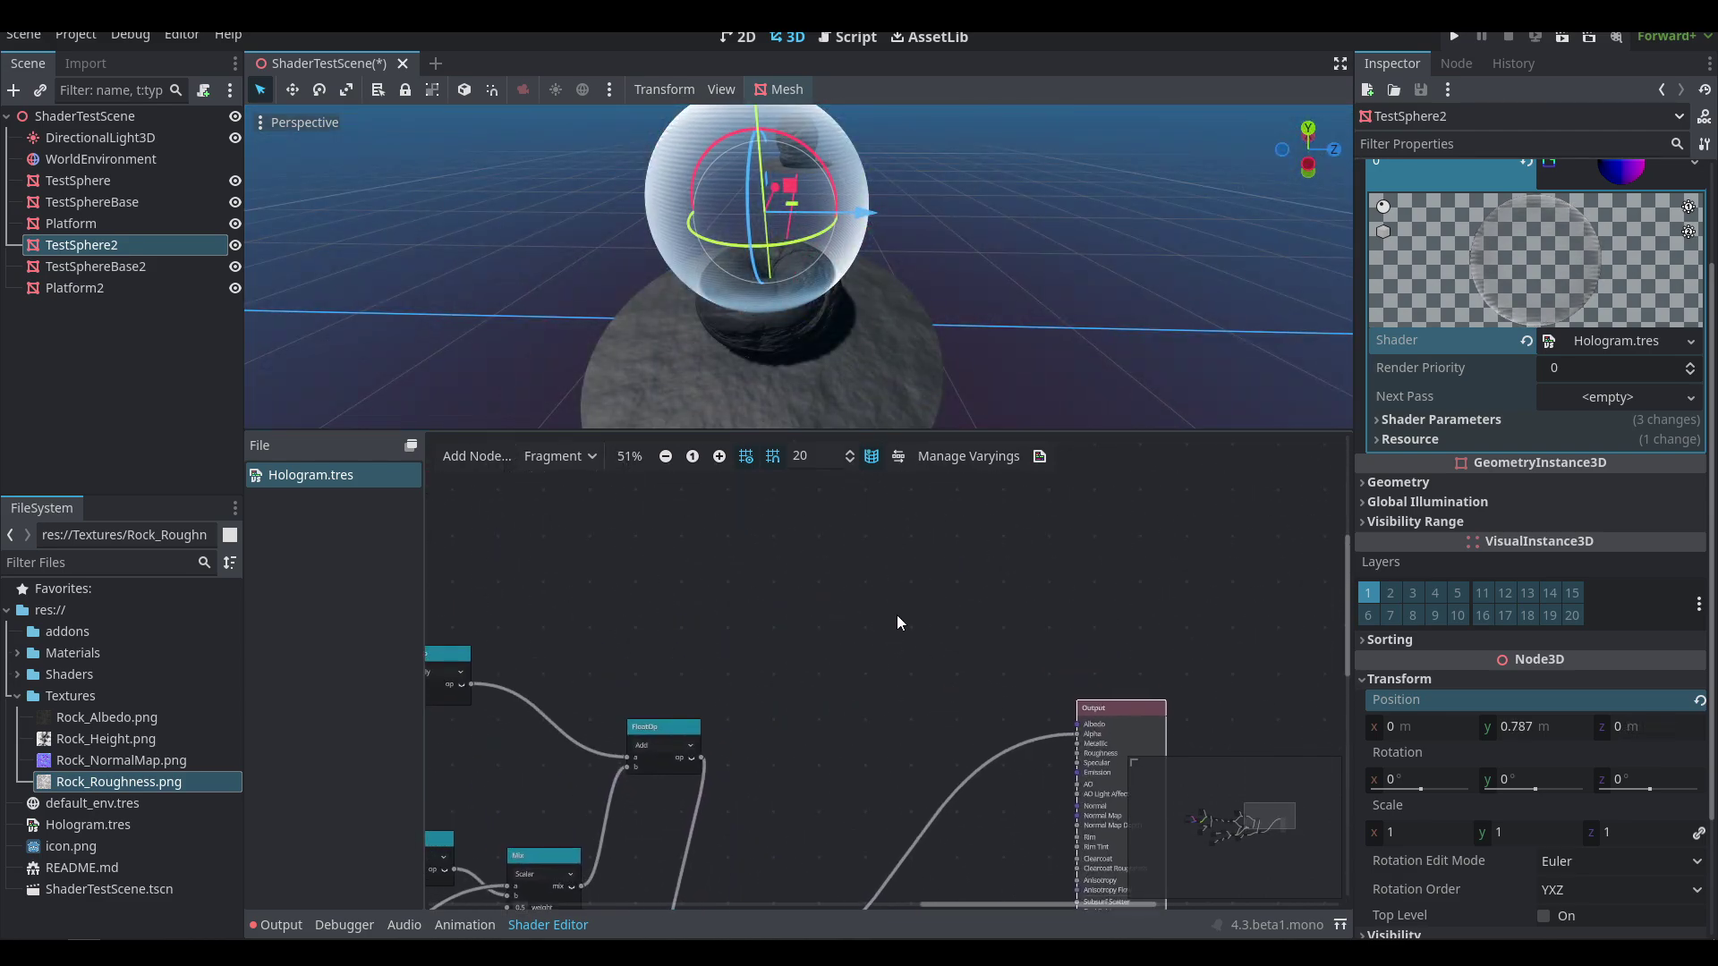
click(897, 615)
middle_drag(900, 276, 899, 229)
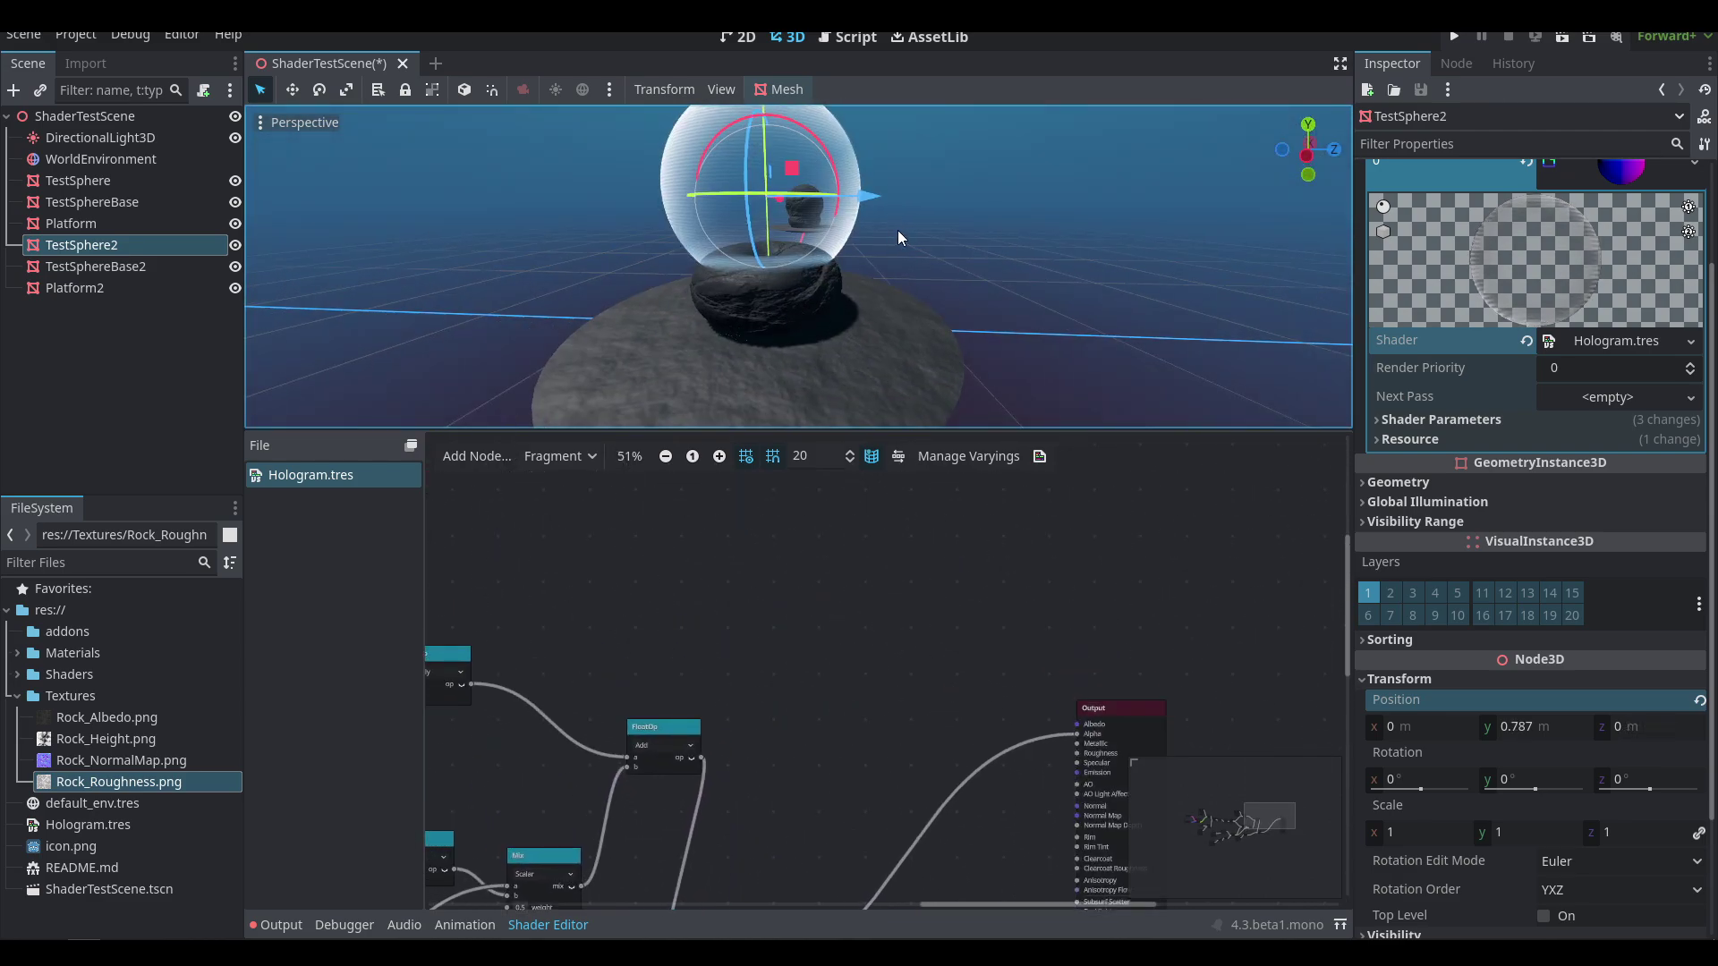
- Add a ColorParameter node above the graph with its default value enabled and set to light blue
right_click(846, 573)
text(colorparam)
key(Return)
click(868, 623)
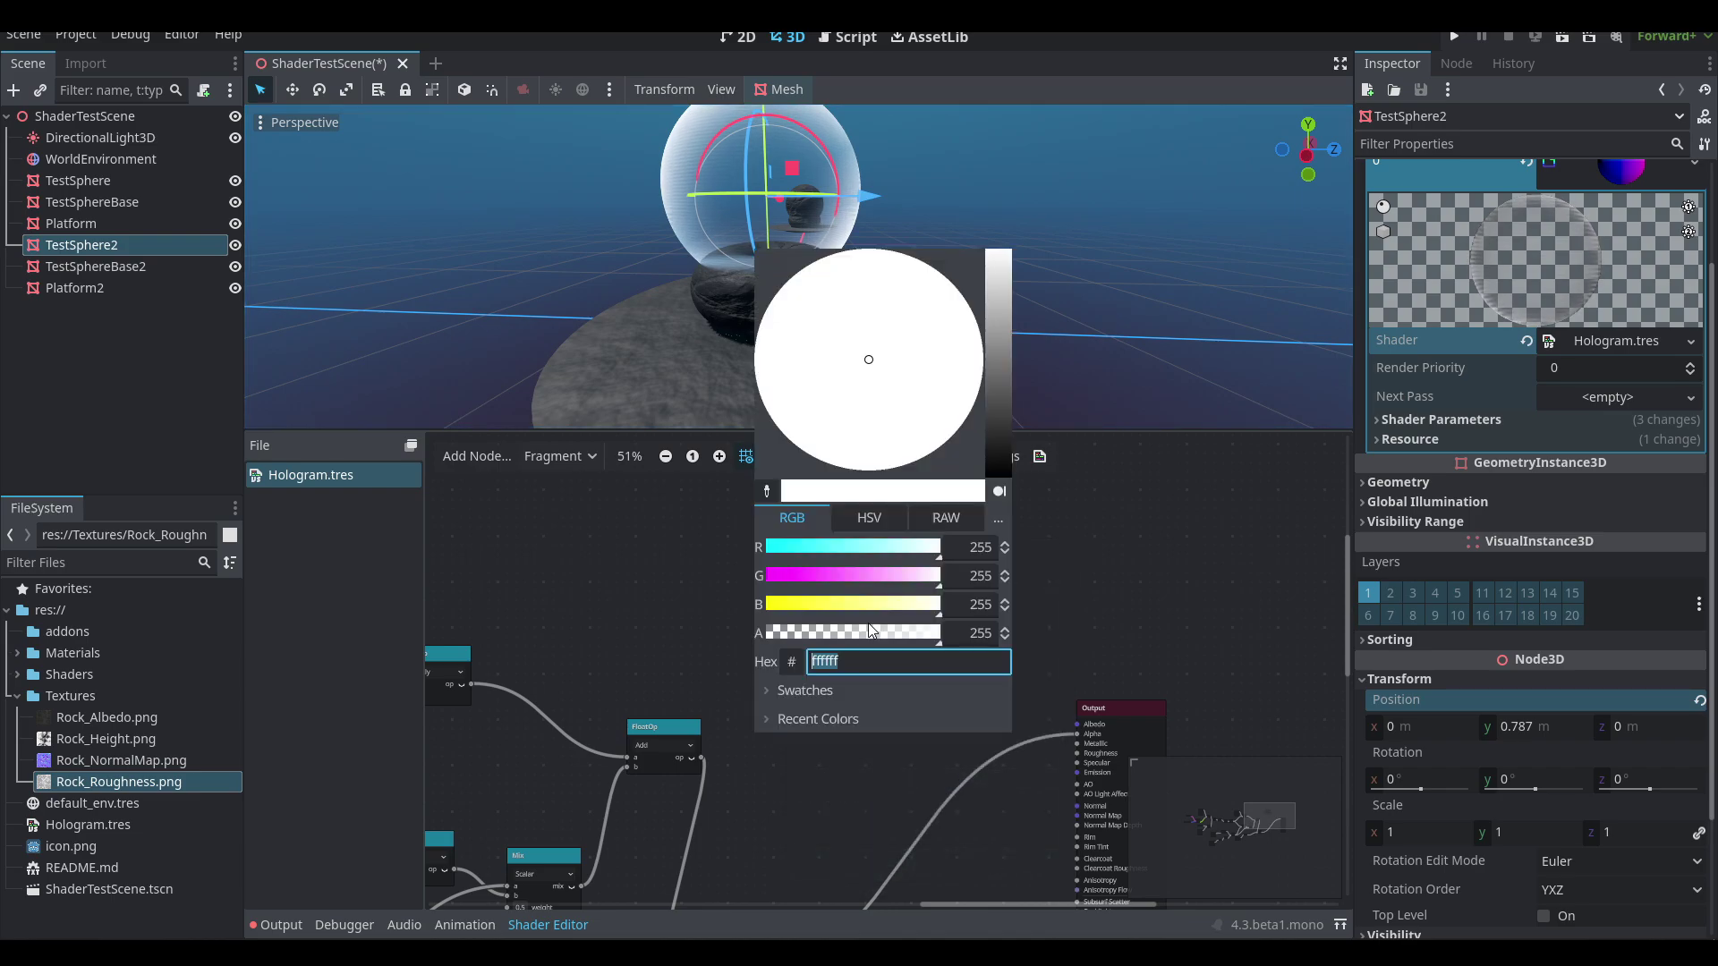
click(729, 614)
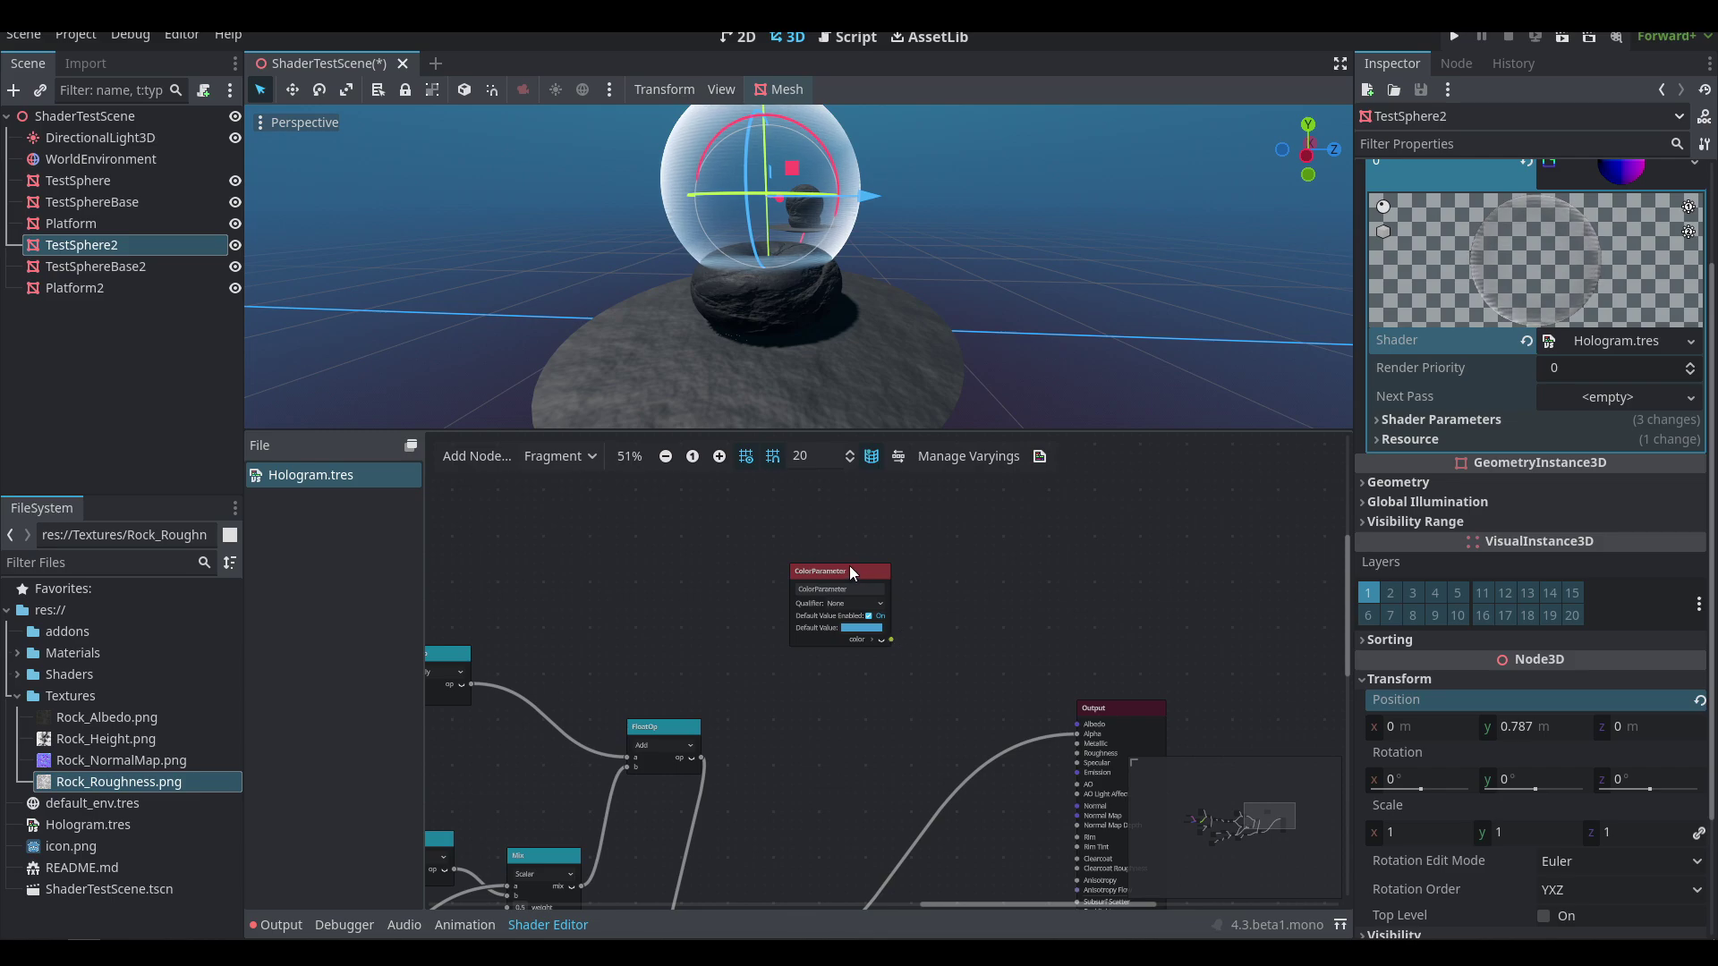
drag(853, 570, 845, 565)
- Feed the color parameter into a new Vector3 Multiply node
drag(875, 621, 896, 682)
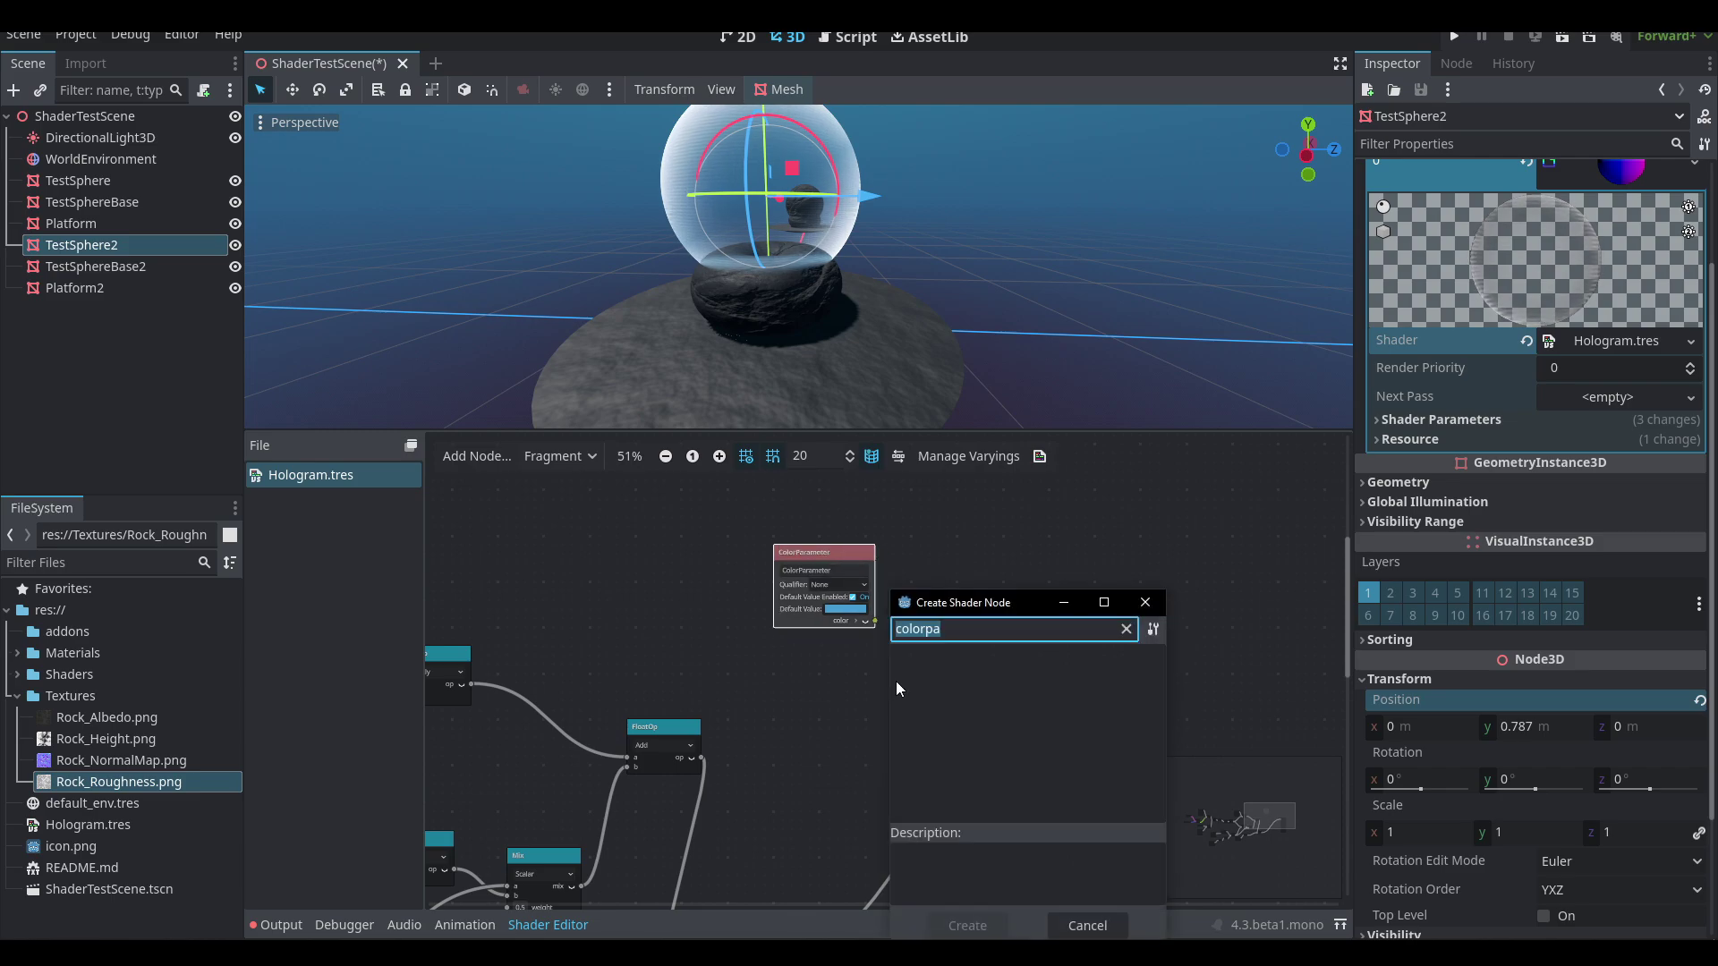
text(mu)
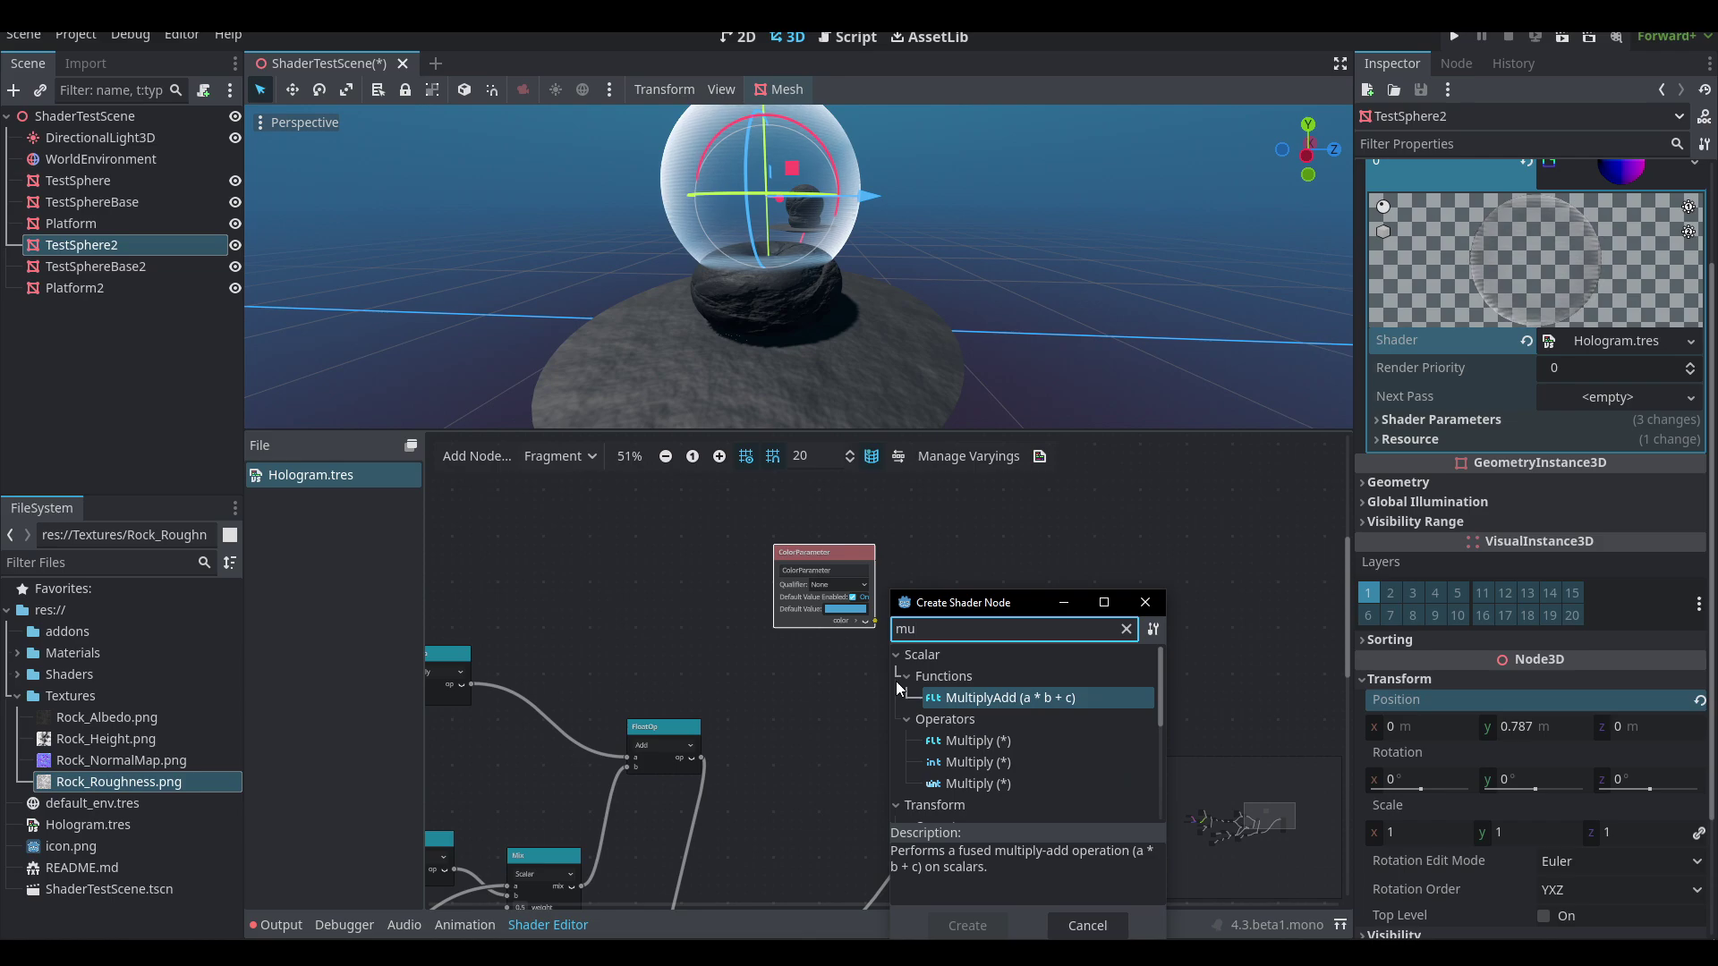
scroll(1065, 749, down, 1)
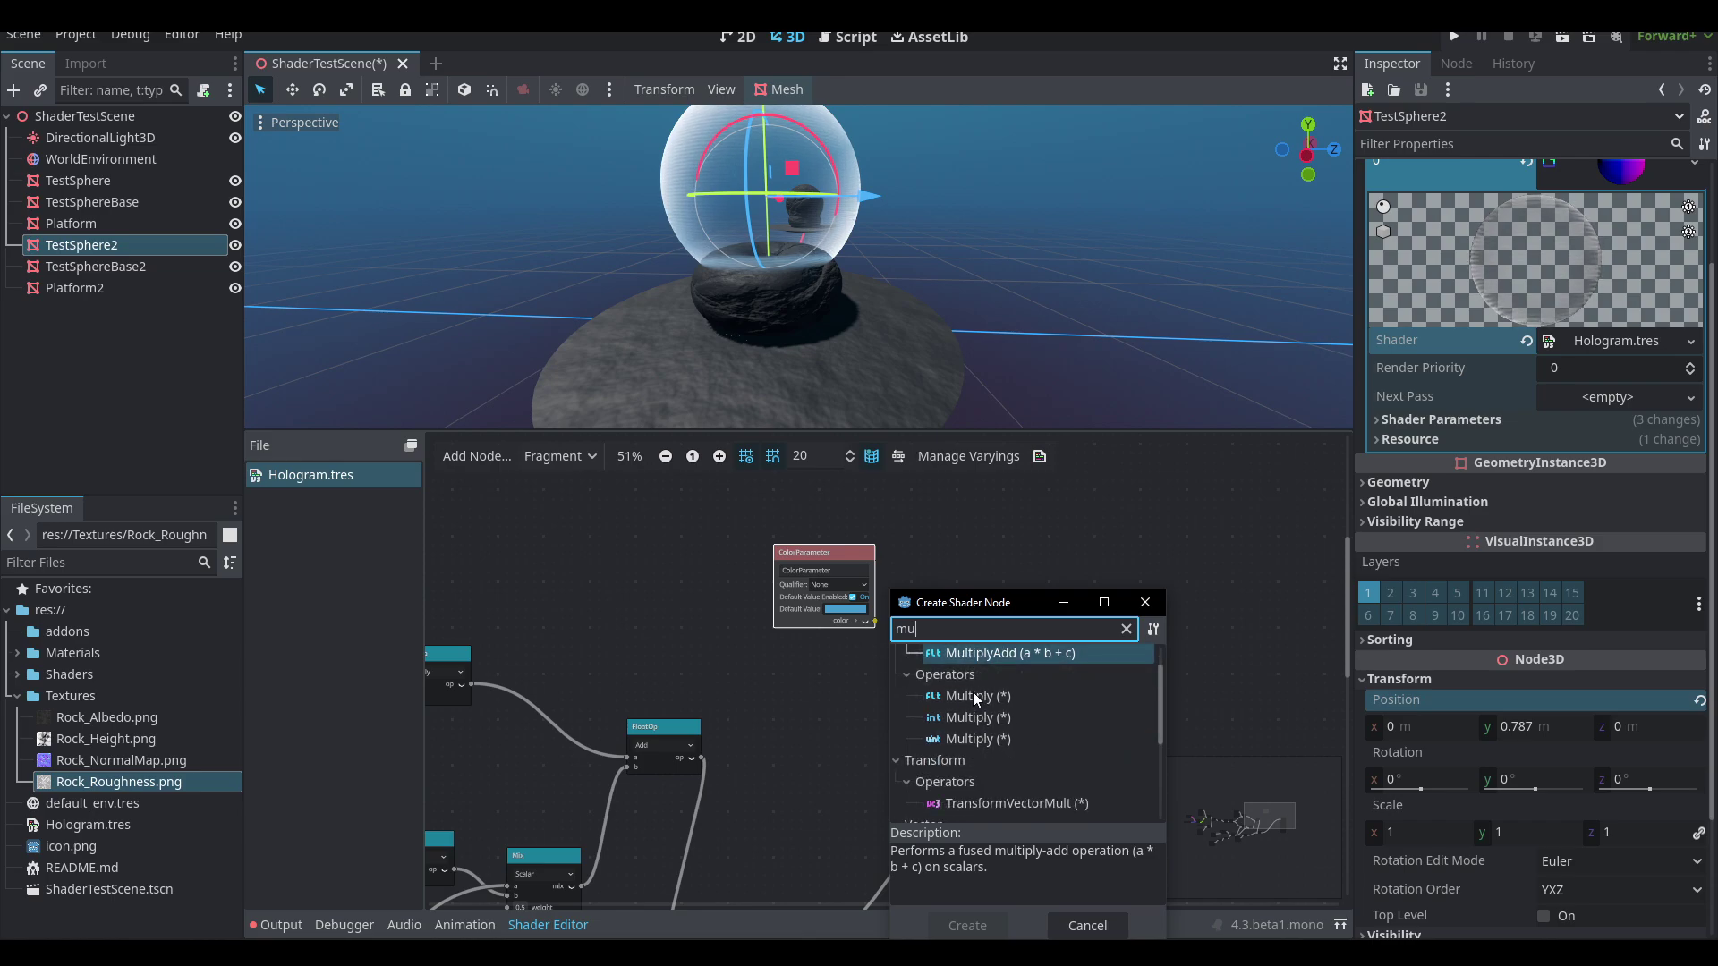
scroll(972, 696, down, 1)
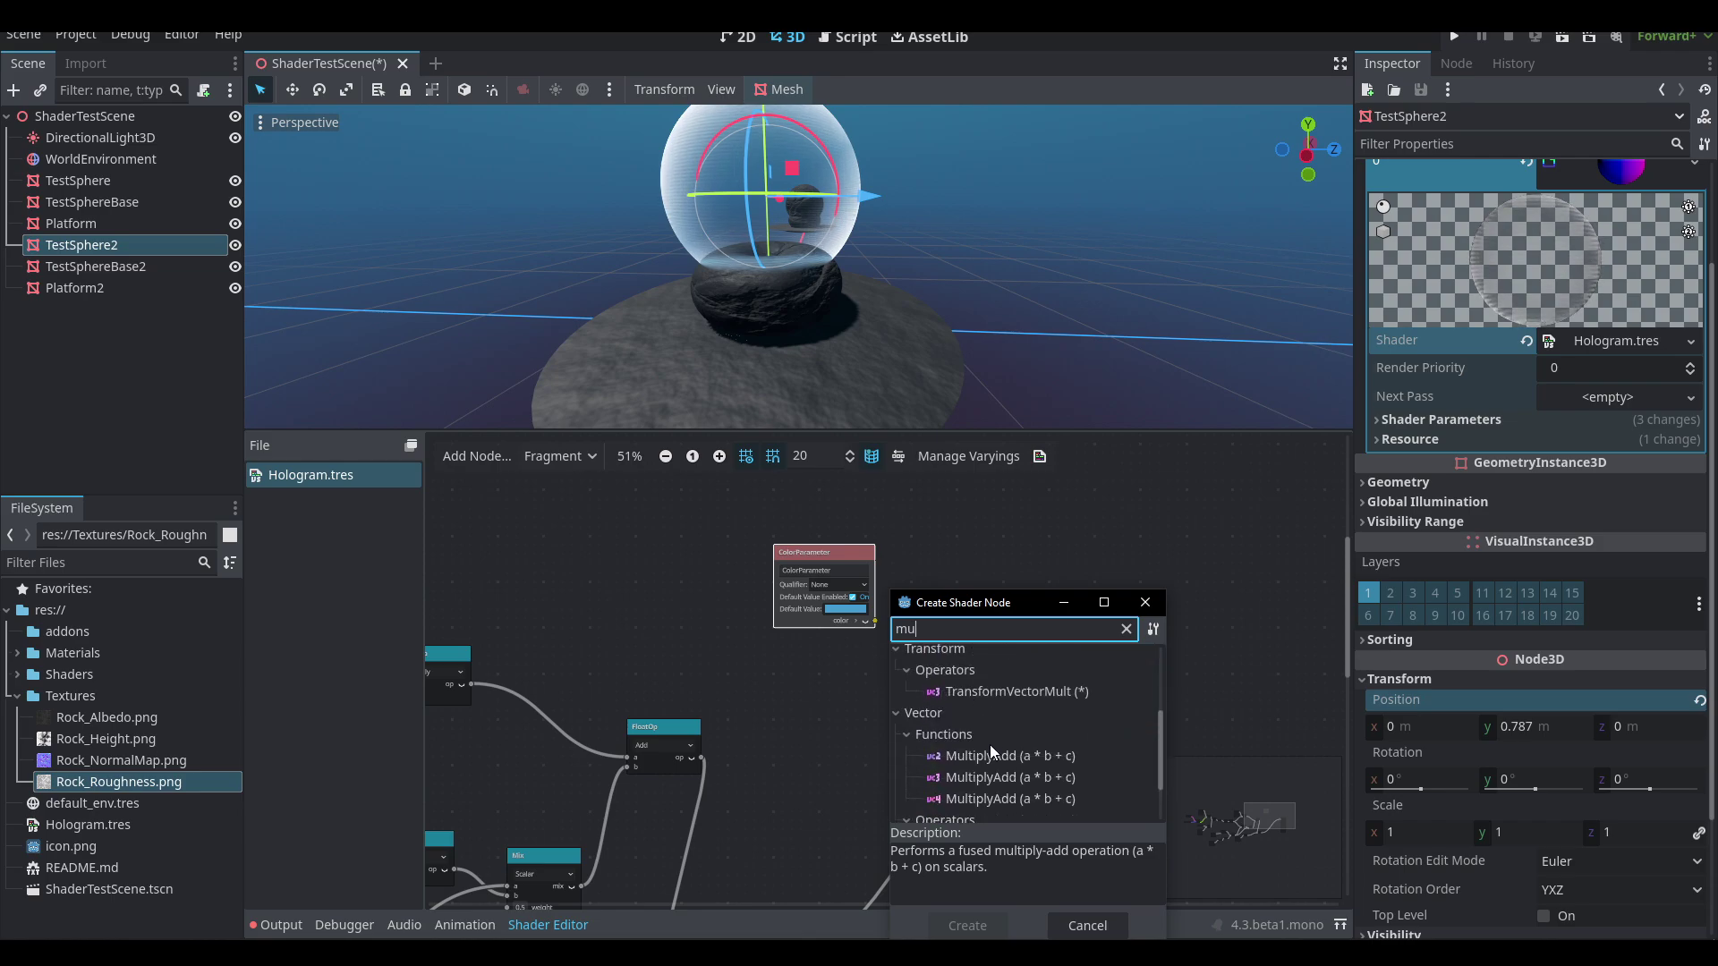
scroll(990, 742, down, 2)
double_click(977, 788)
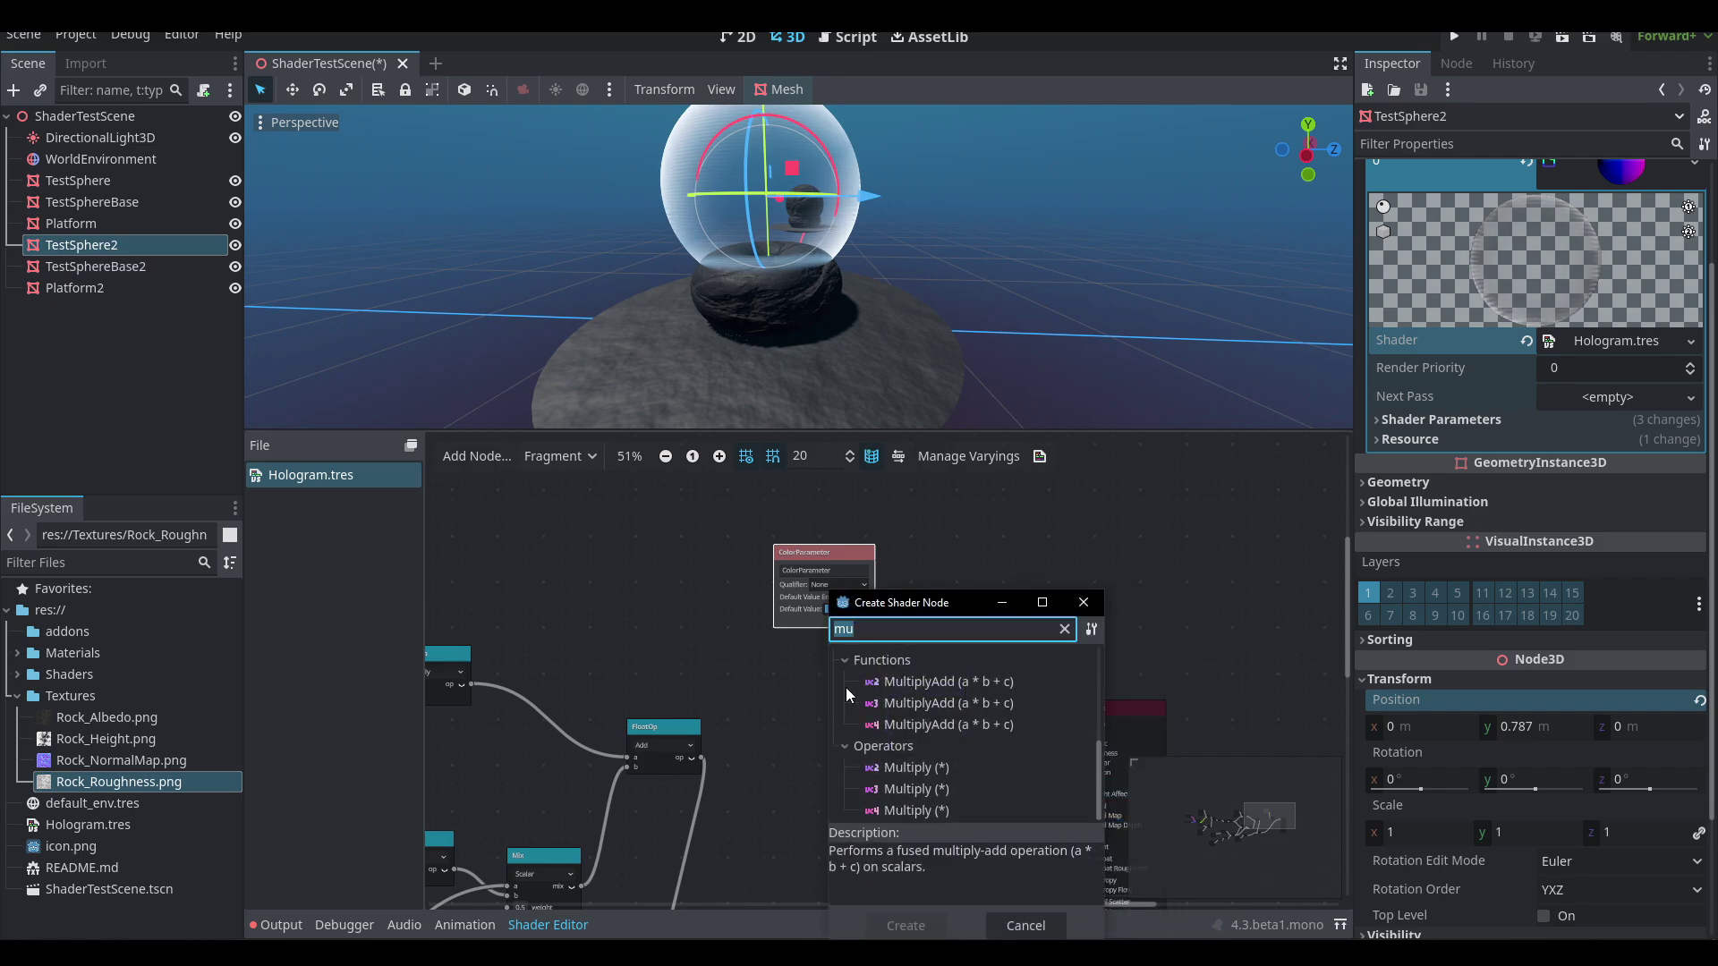
- Add a float parameter named Emission_Brightness to the vector Multiply node and rename the color parameter Base_Color
text(floatpa)
key(Return)
drag(859, 712, 806, 666)
right_click(808, 682)
click(798, 570)
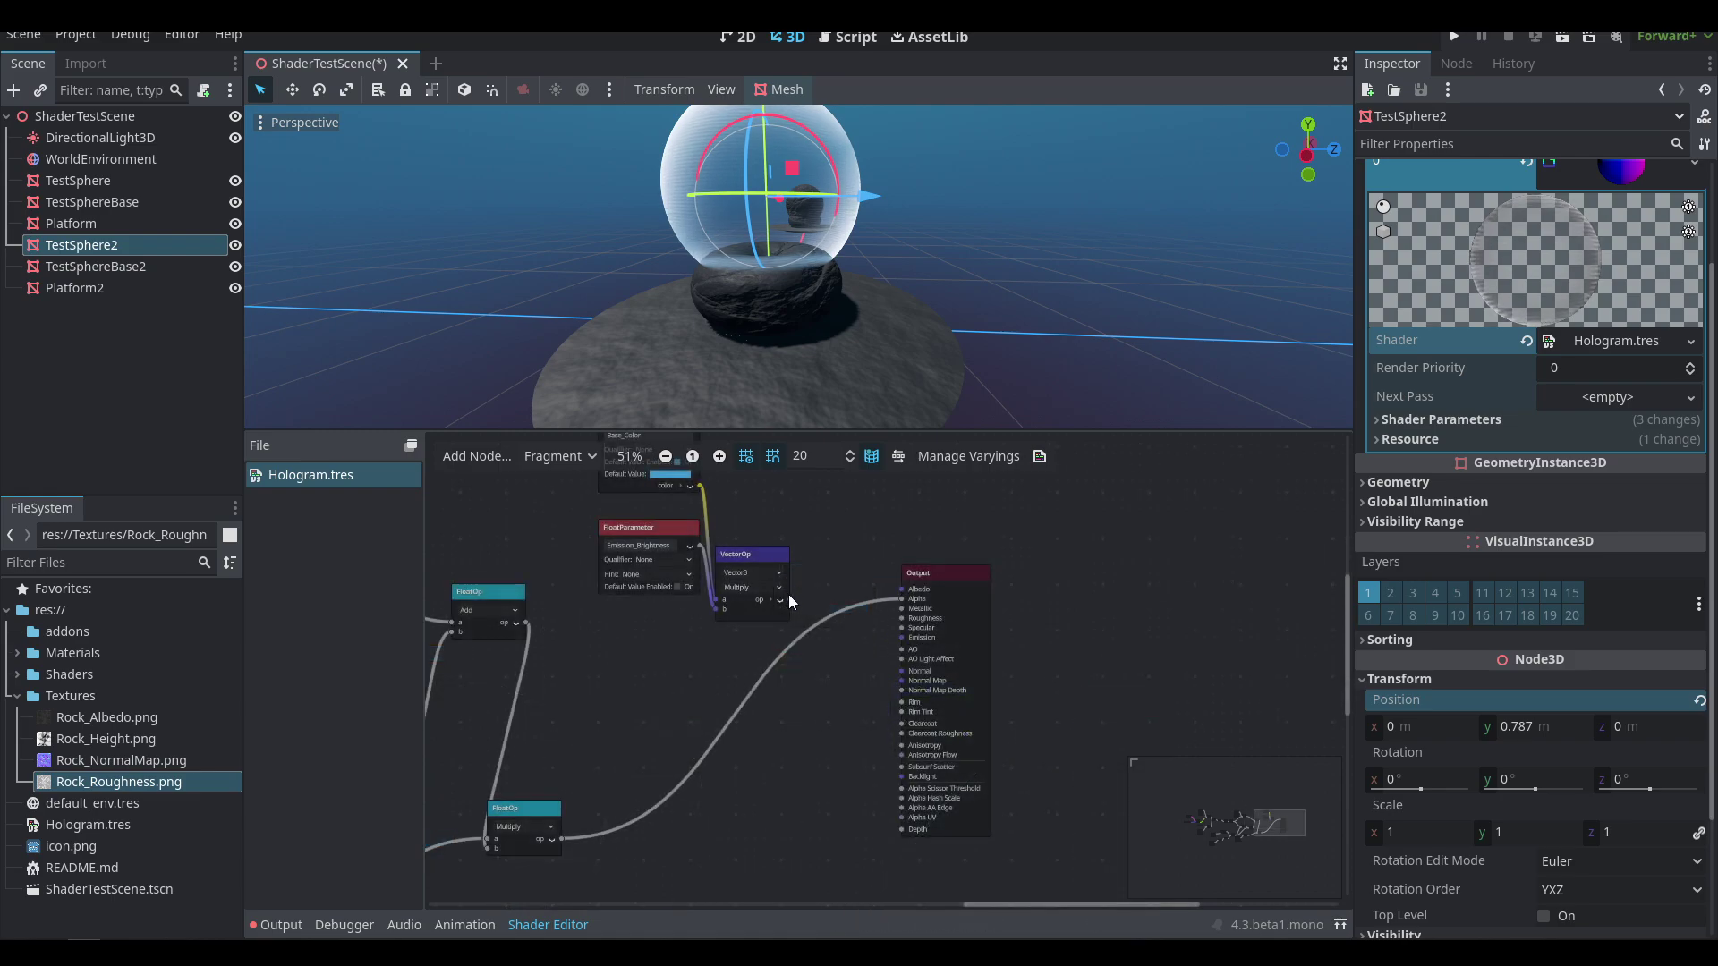
- Connect the vector Multiply result to the Output's Emission and enable a default value of 20 for Emission_Brightness
drag(782, 612, 901, 638)
click(677, 587)
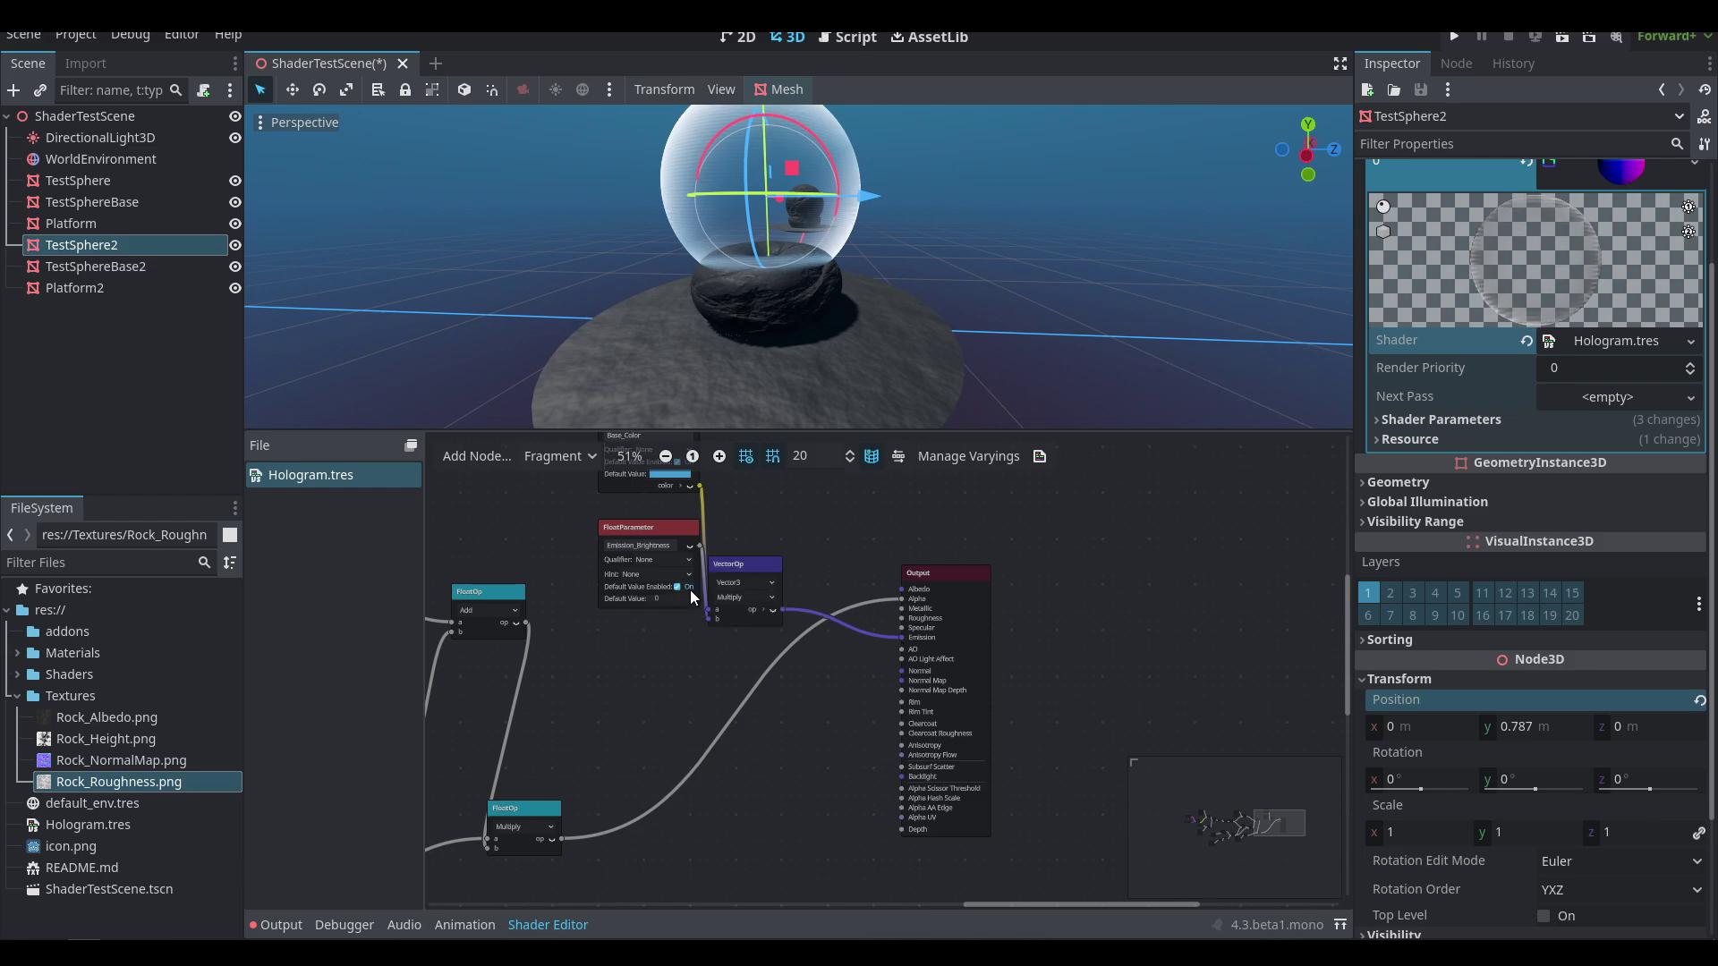
click(669, 599)
text(2)
key(Return)
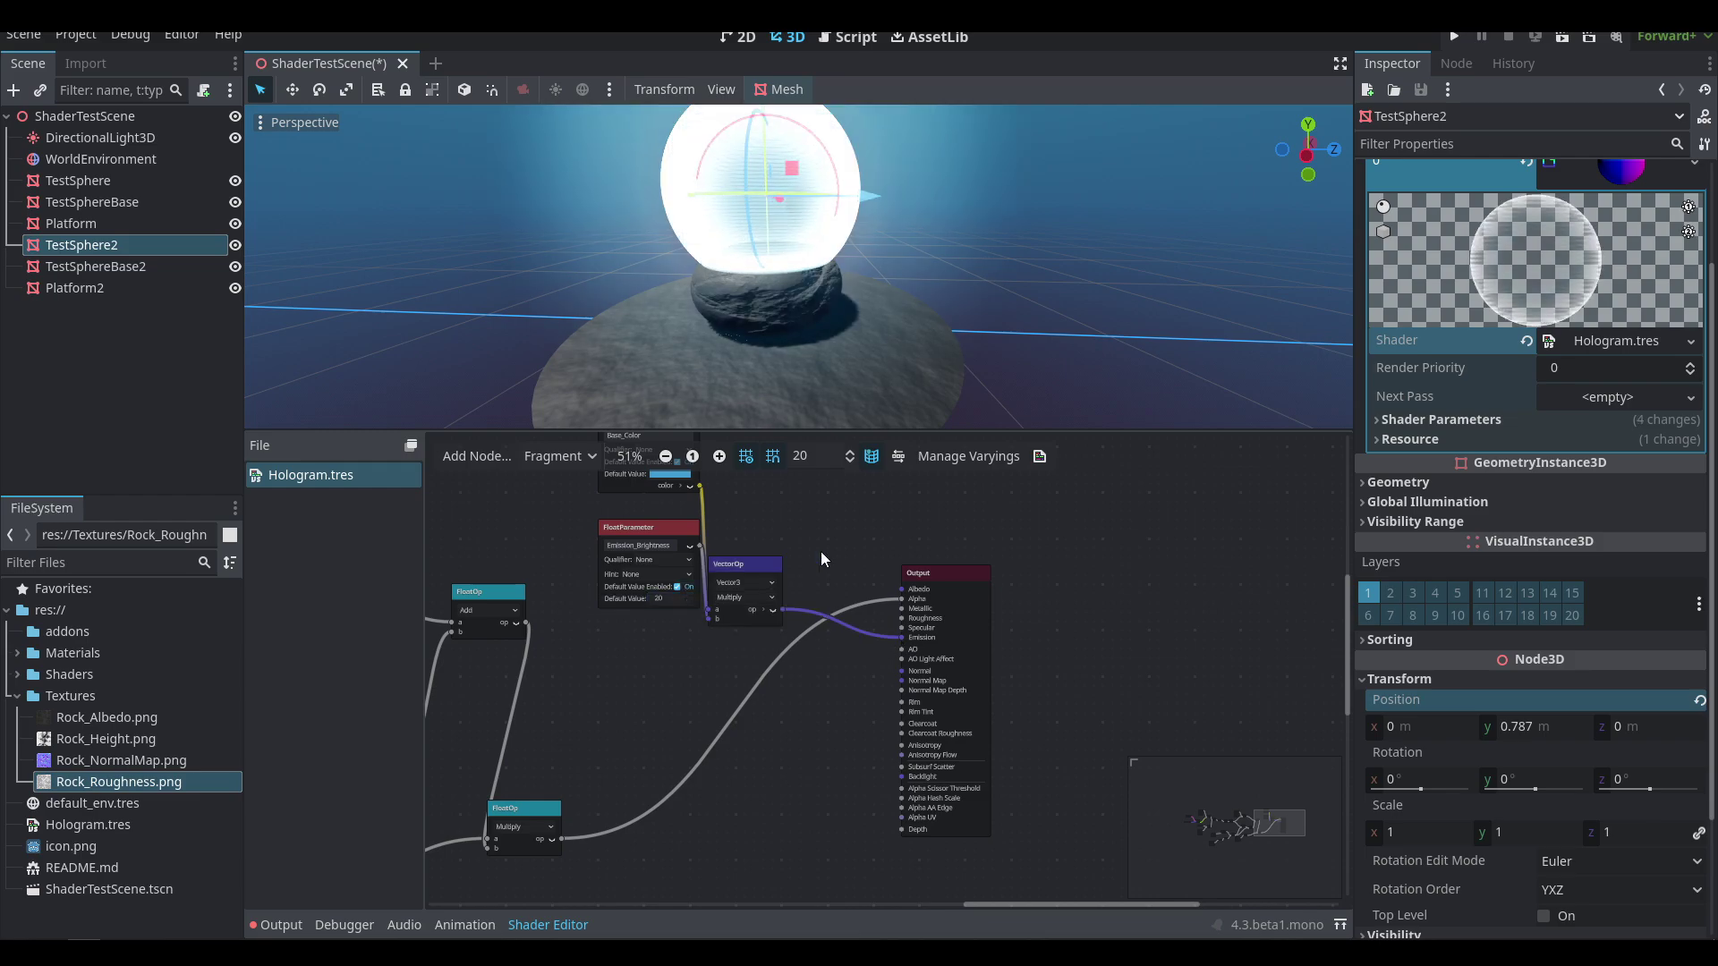
- Connect the Base_Color parameter to the Output node's Albedo
middle_drag(702, 483, 683, 572)
drag(682, 572, 881, 686)
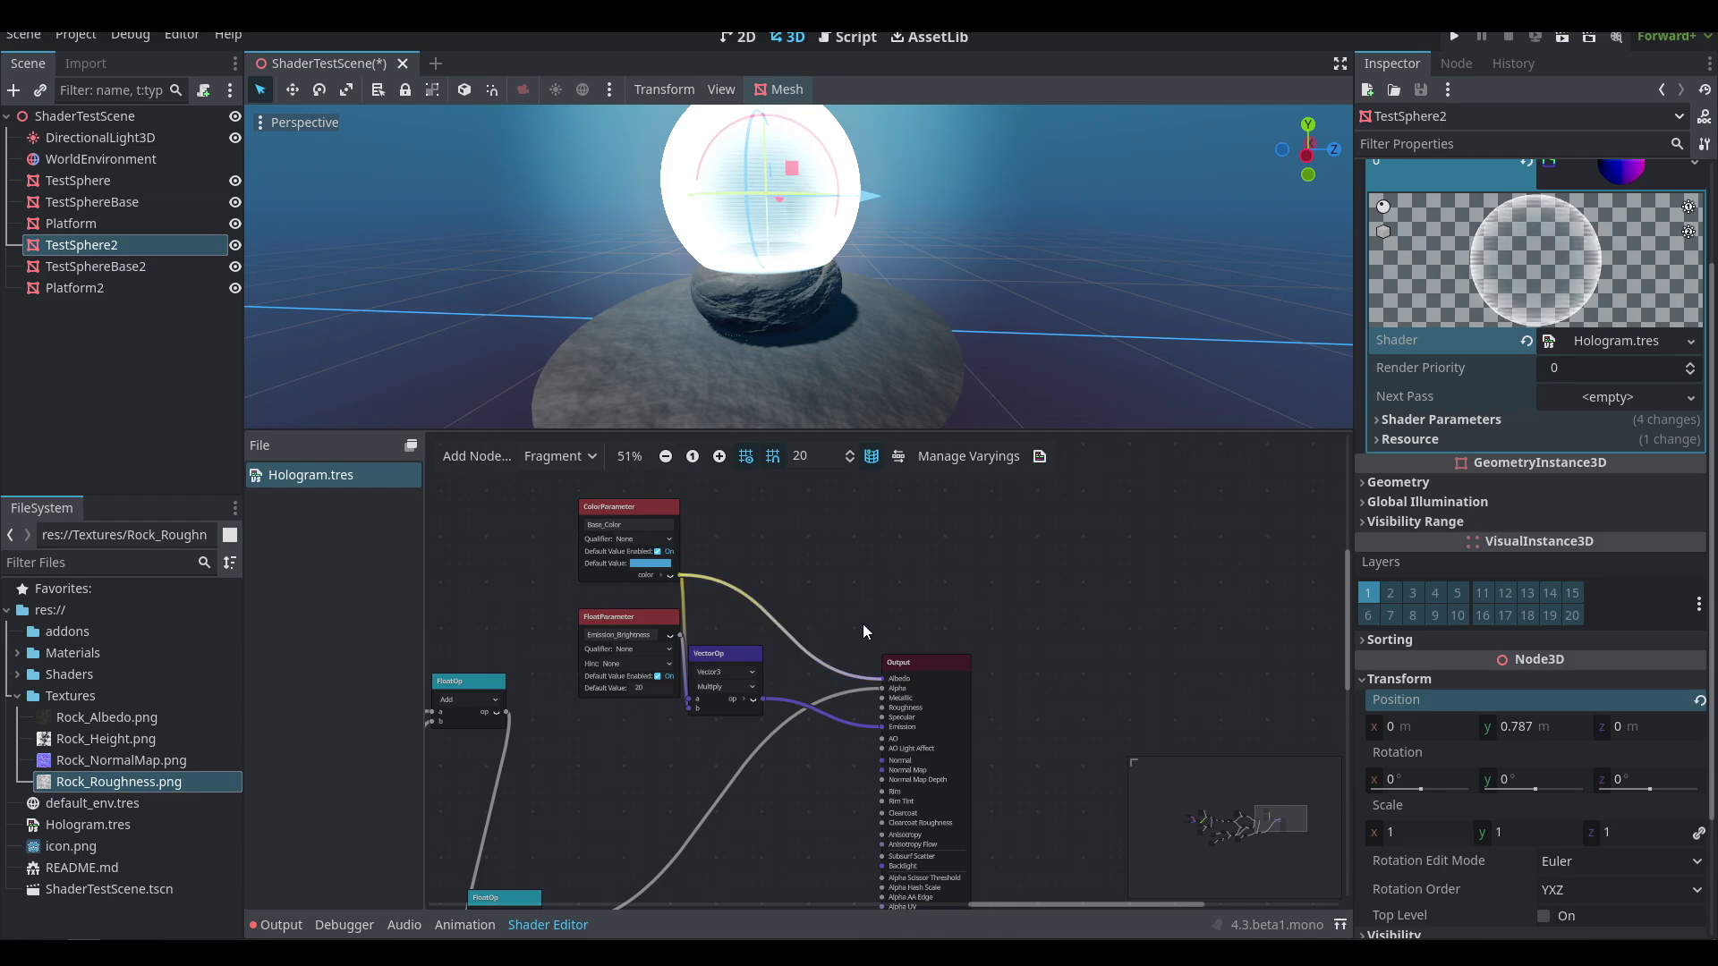
- Route the emission color through a new Vector3 Mix node as input b, weighted by the final float Multiply, and into Emission
drag(869, 605, 906, 680)
text(mix)
key(Return)
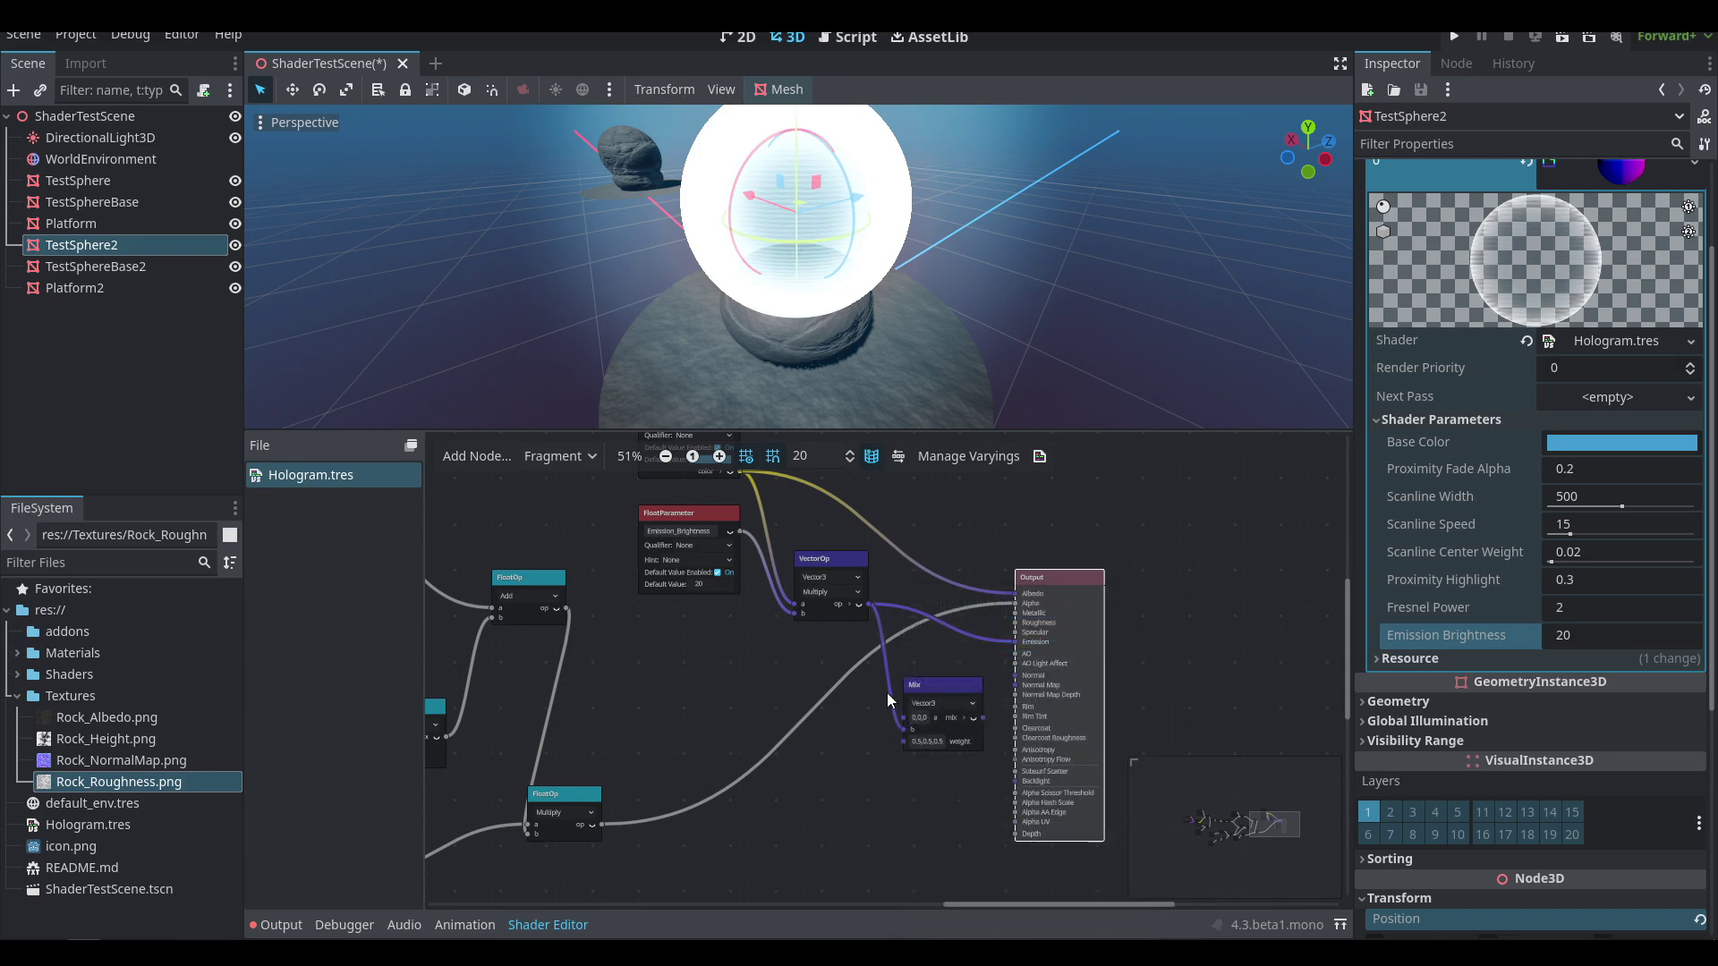
drag(603, 823, 904, 741)
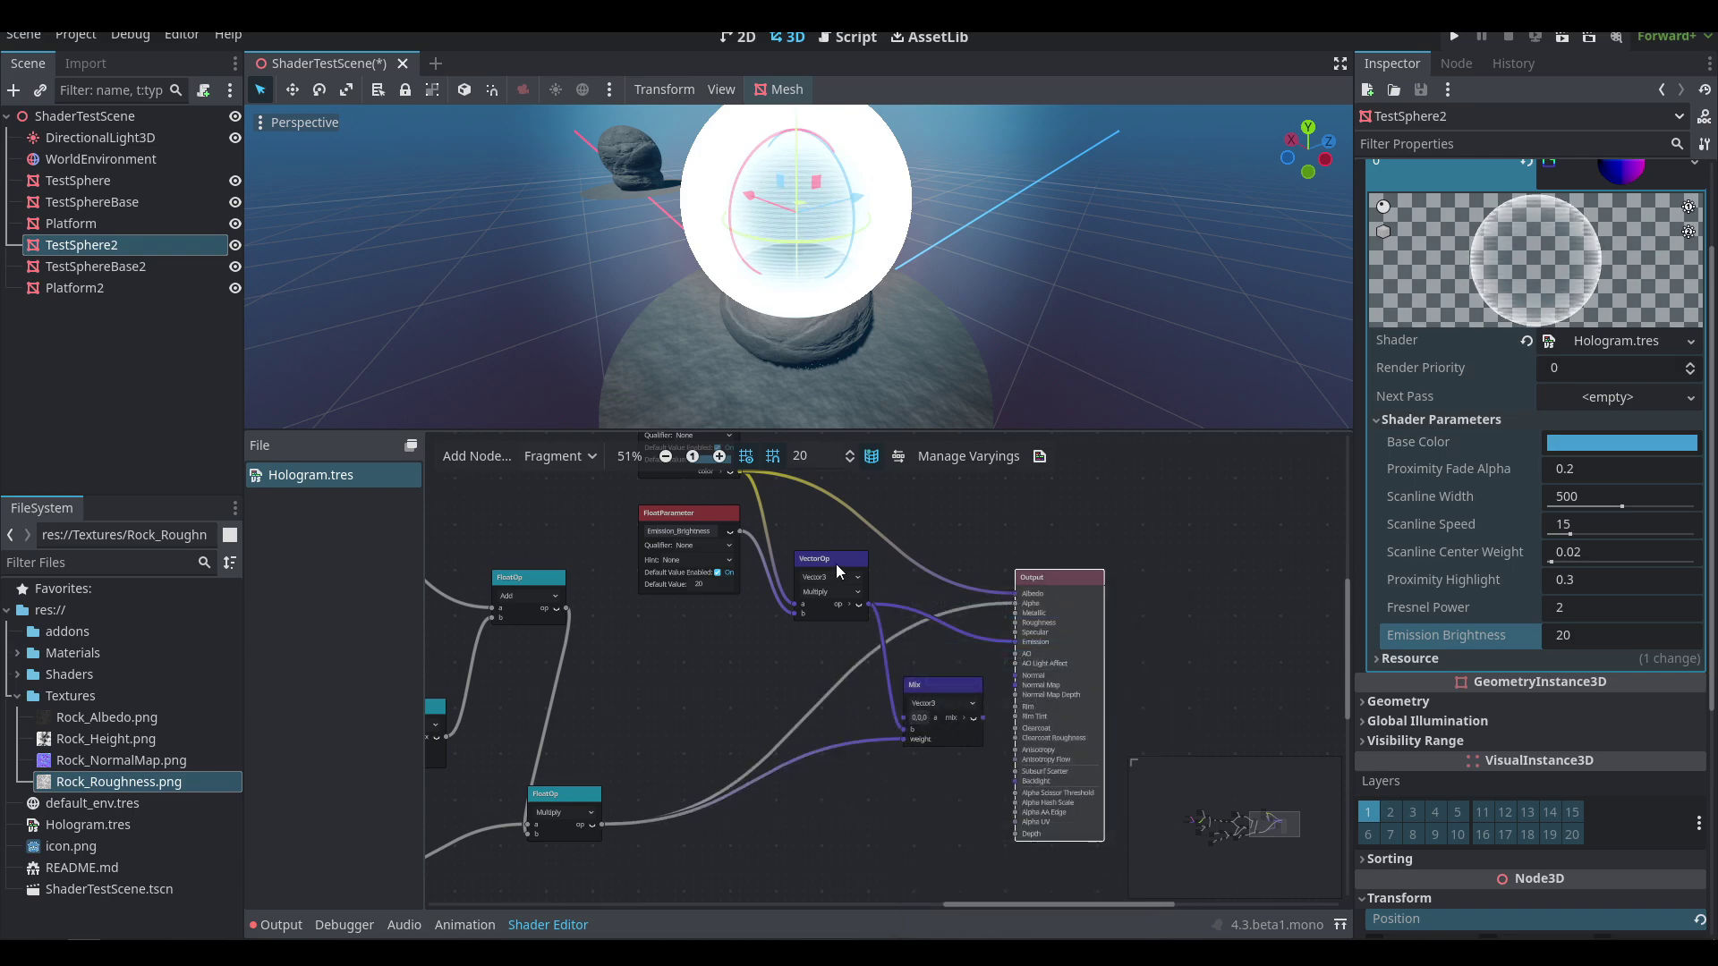
drag(983, 718, 1016, 643)
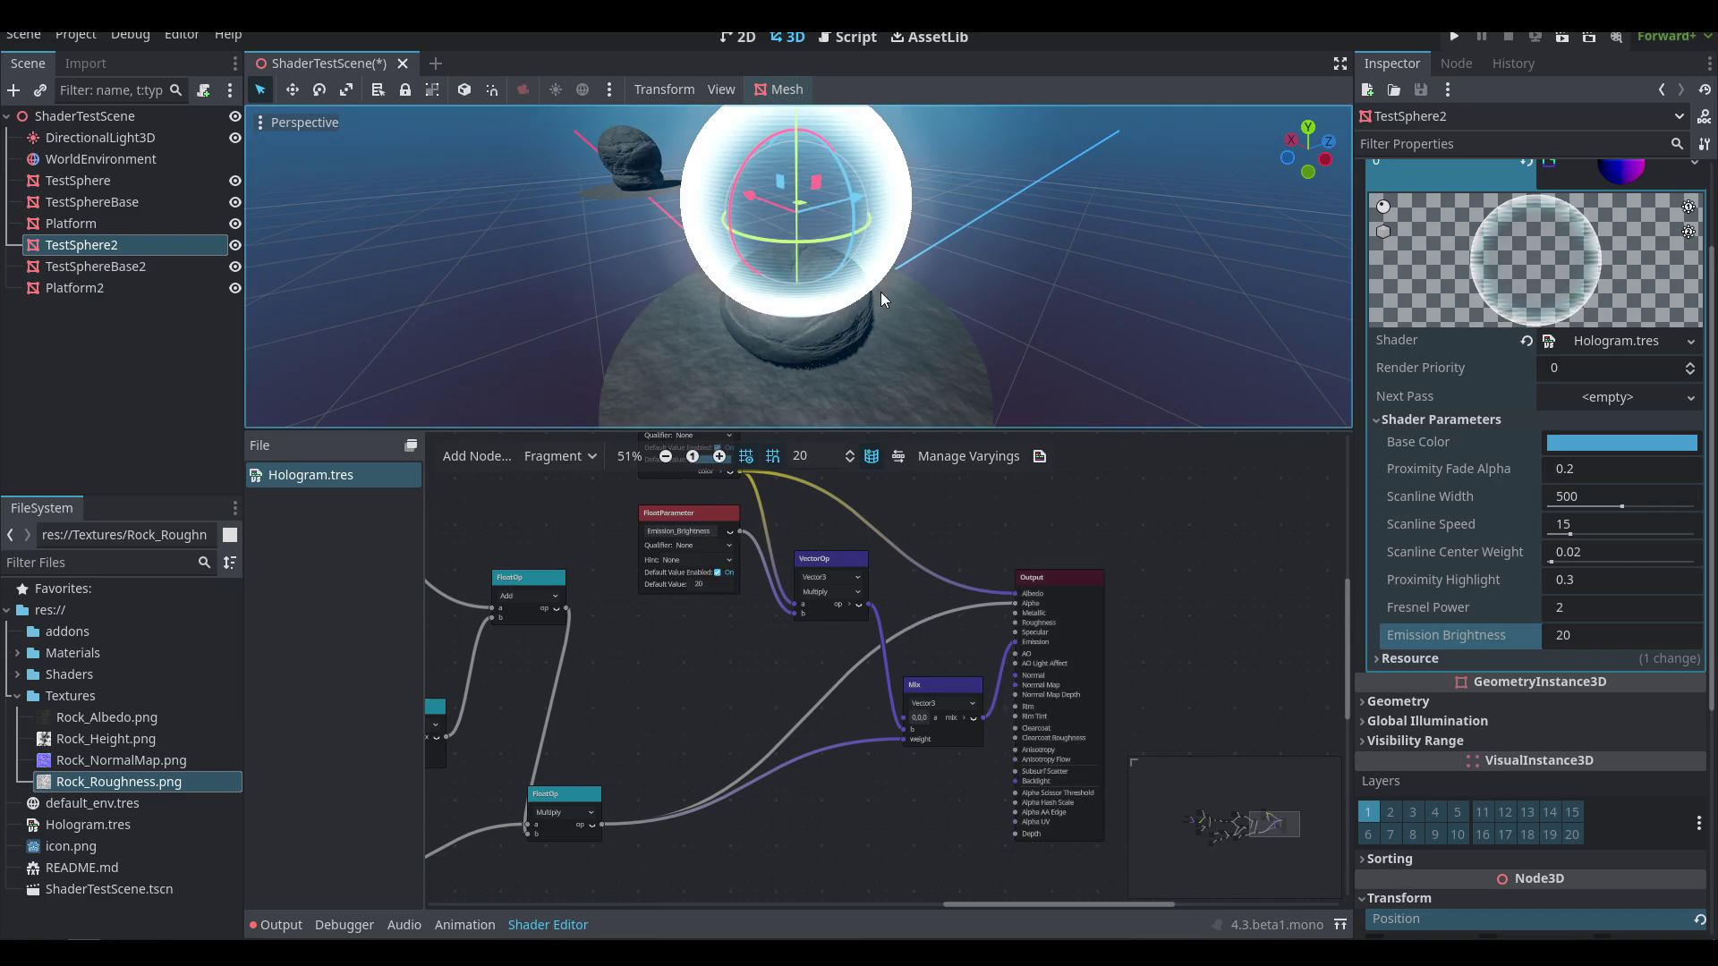
- Hide the shader editor and examine the glowing hologram sphere up close in the enlarged 3D view
middle_drag(881, 291, 884, 271)
click(547, 925)
scroll(834, 576, up, 4)
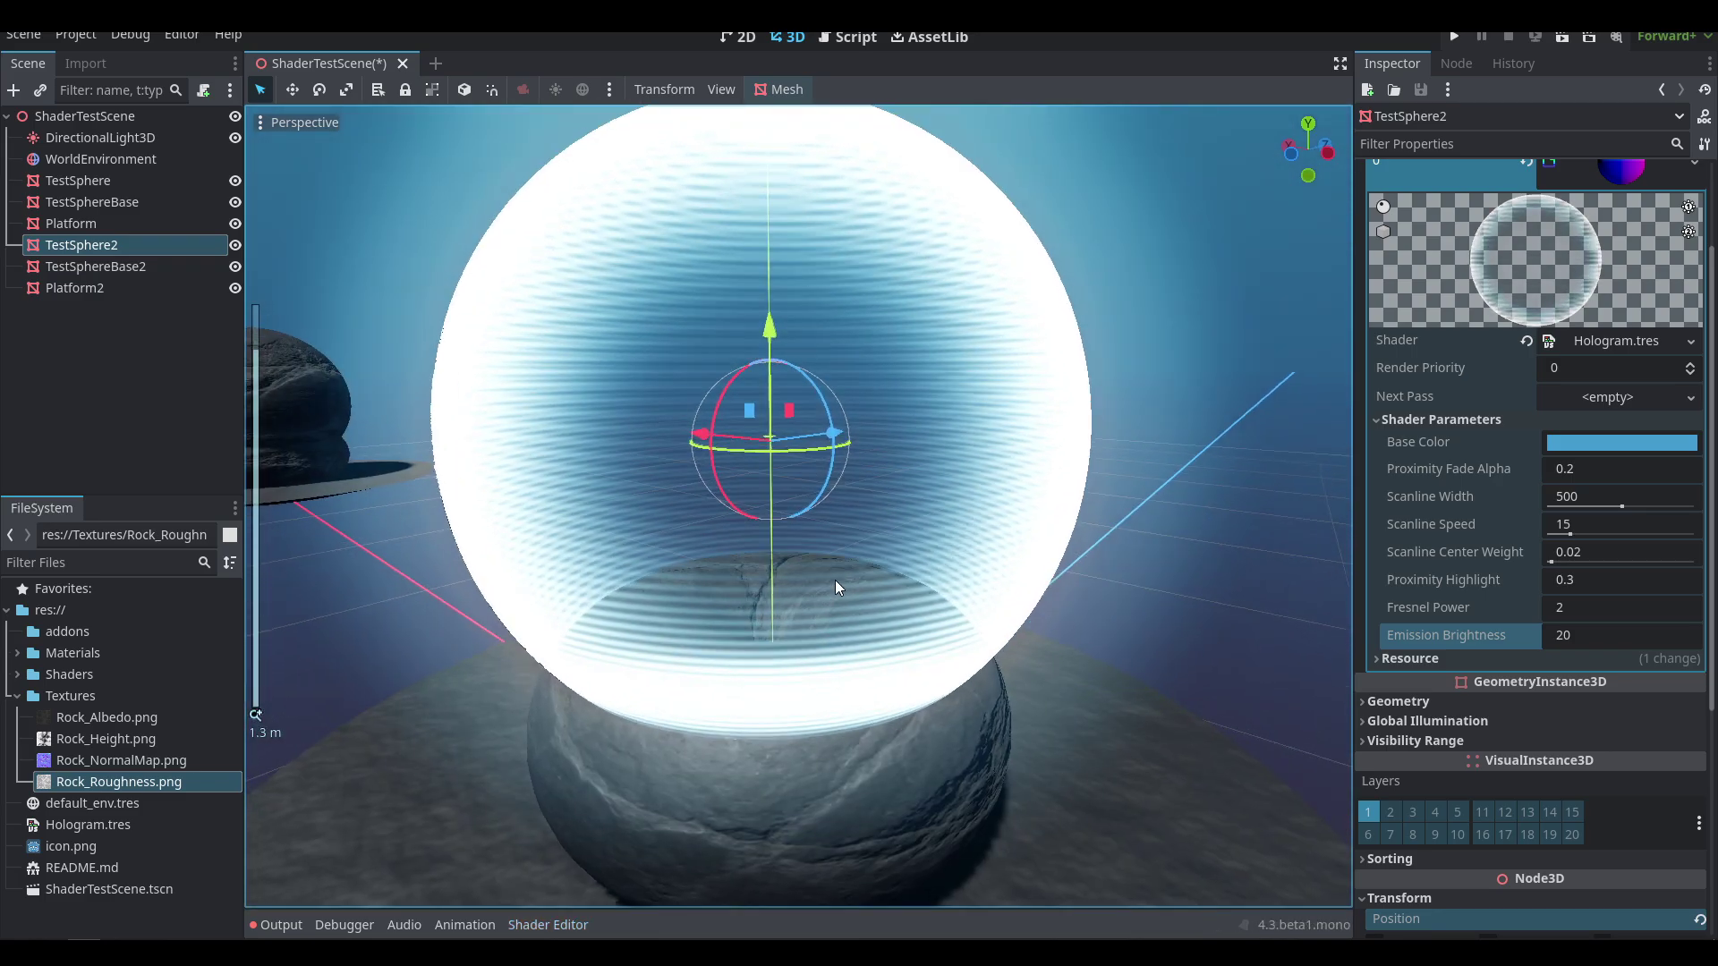
scroll(835, 576, down, 3)
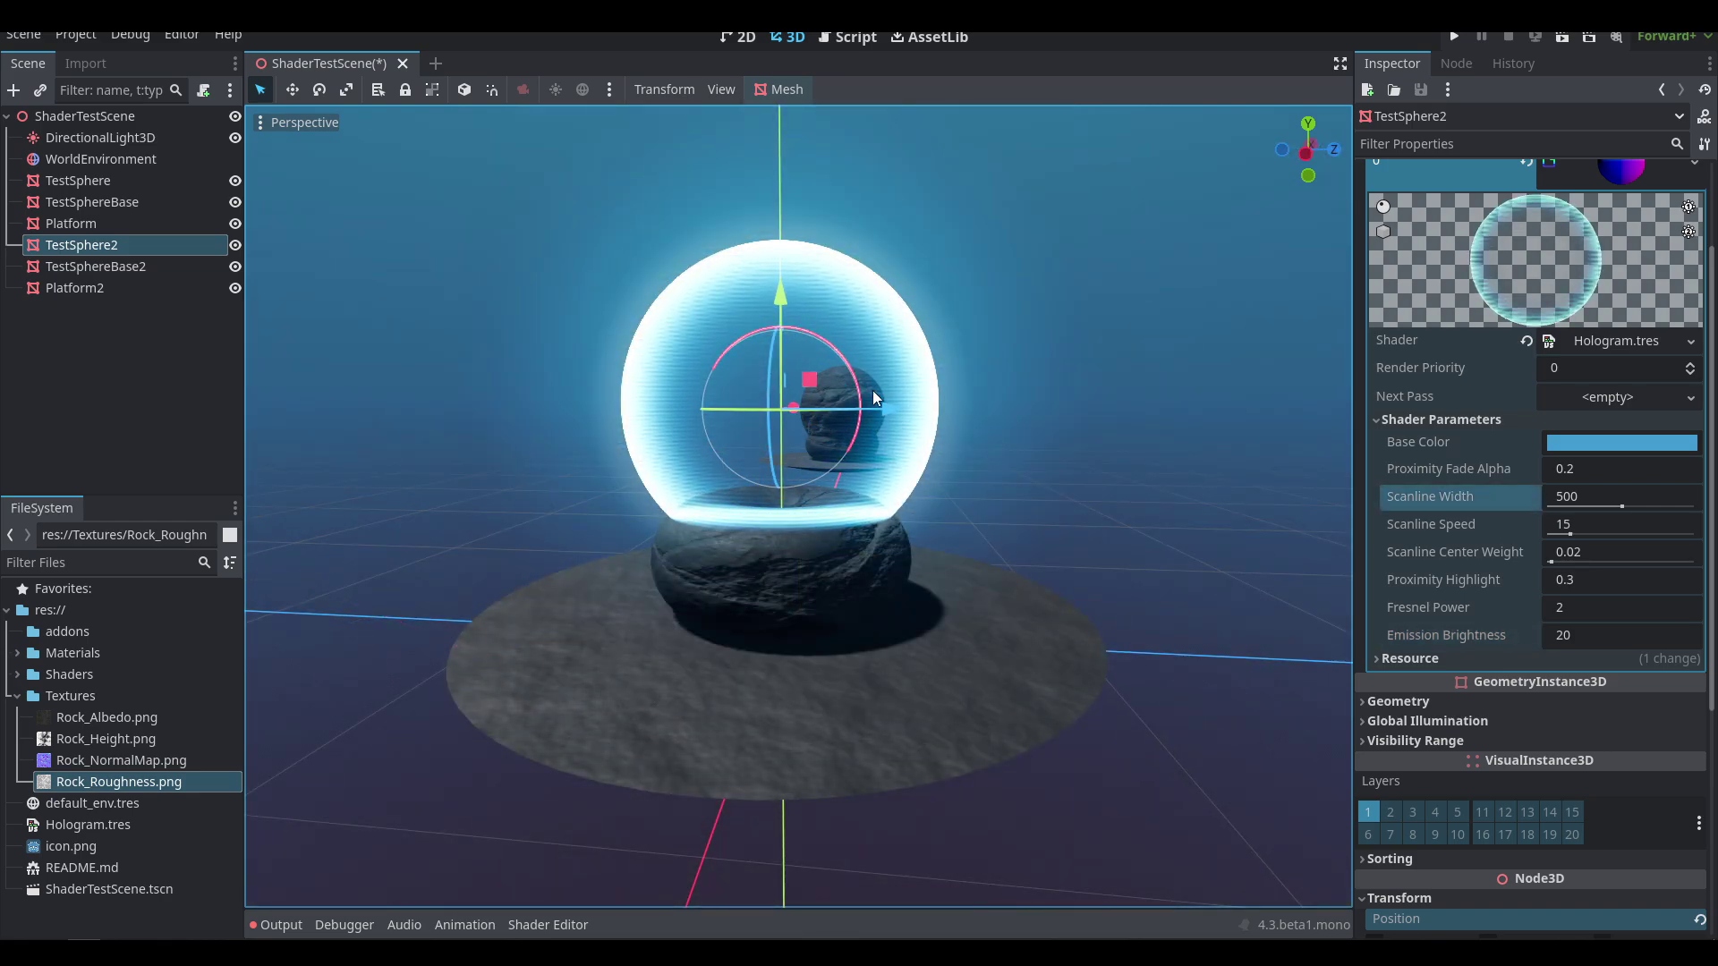
- Move TestSphere2 sideways partly off its rock base and examine where the hologram intersects the rock
middle_drag(872, 391, 909, 483)
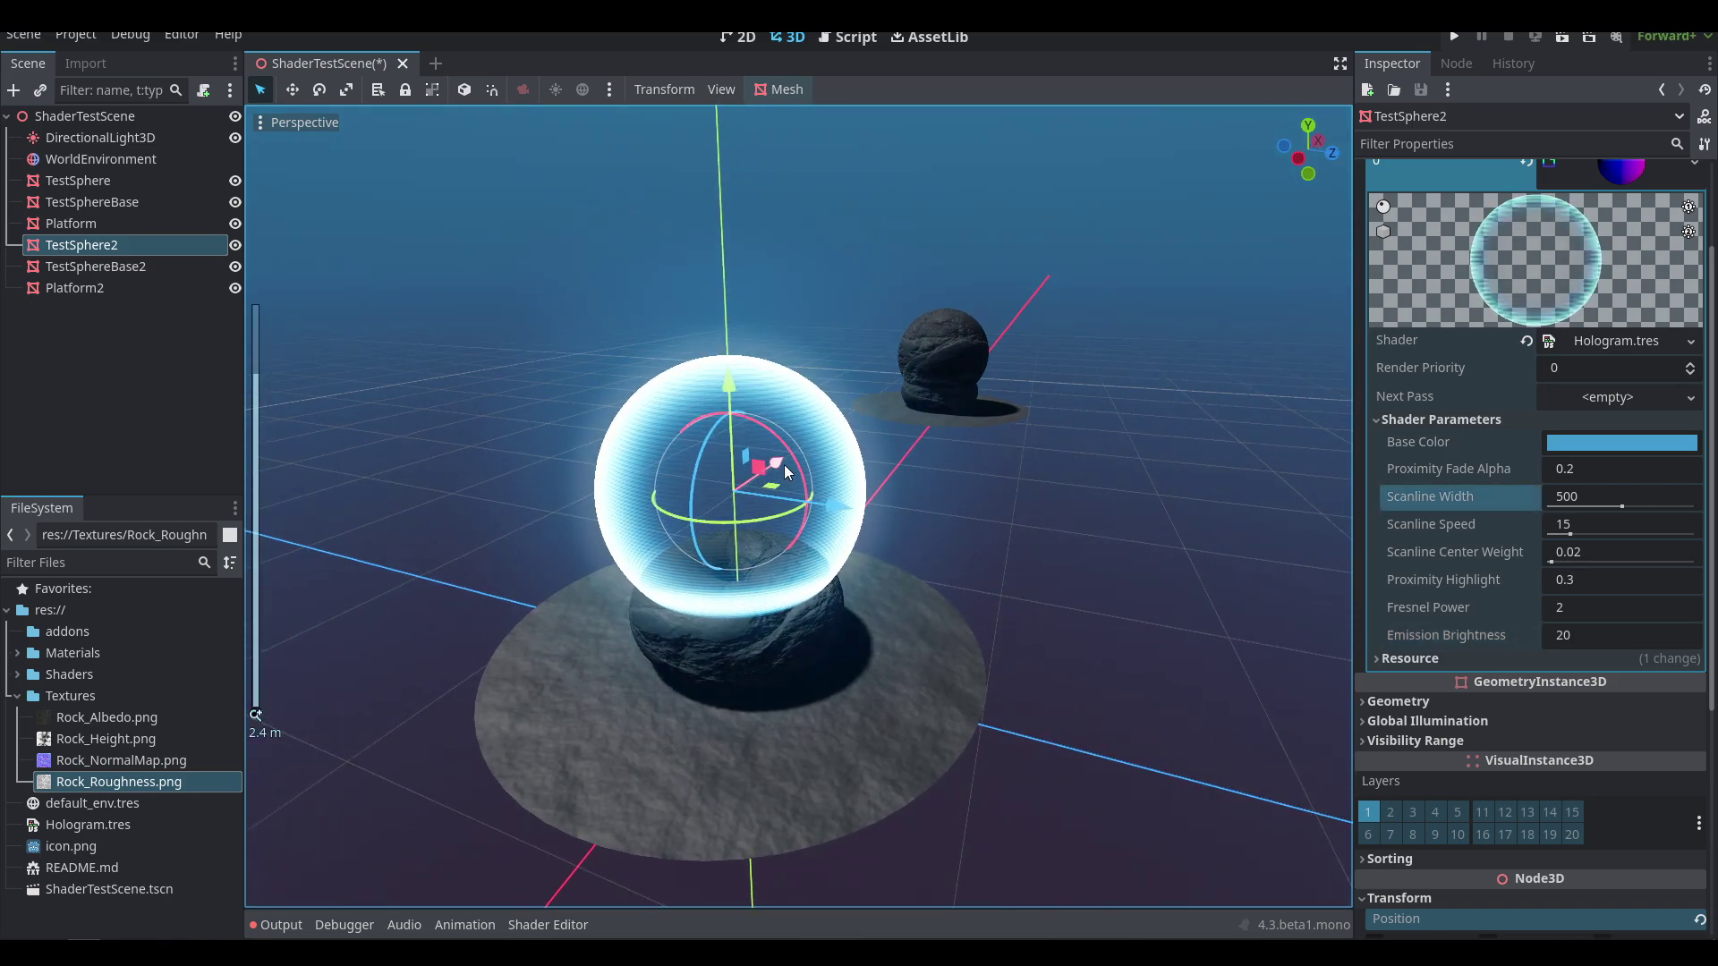
scroll(787, 469, up, 5)
middle_drag(780, 405, 899, 652)
scroll(899, 652, down, 3)
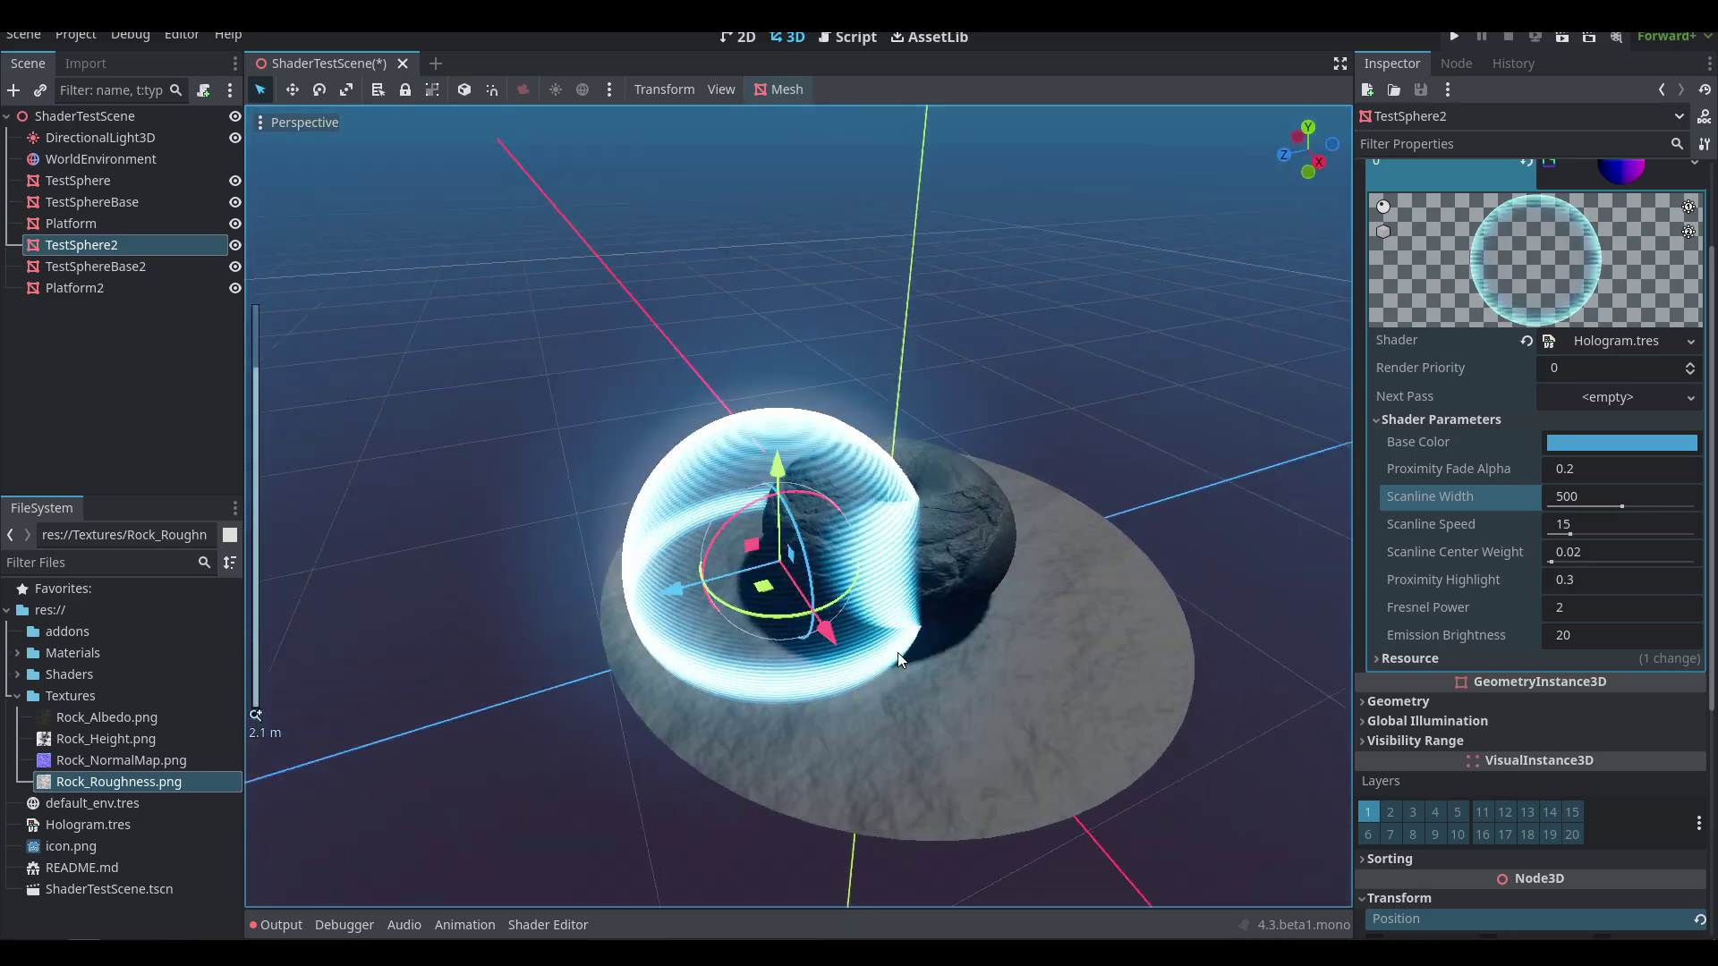
- Set the material's Base Color shader parameter to a darker blue
click(1601, 444)
drag(1700, 546, 1666, 591)
click(1479, 357)
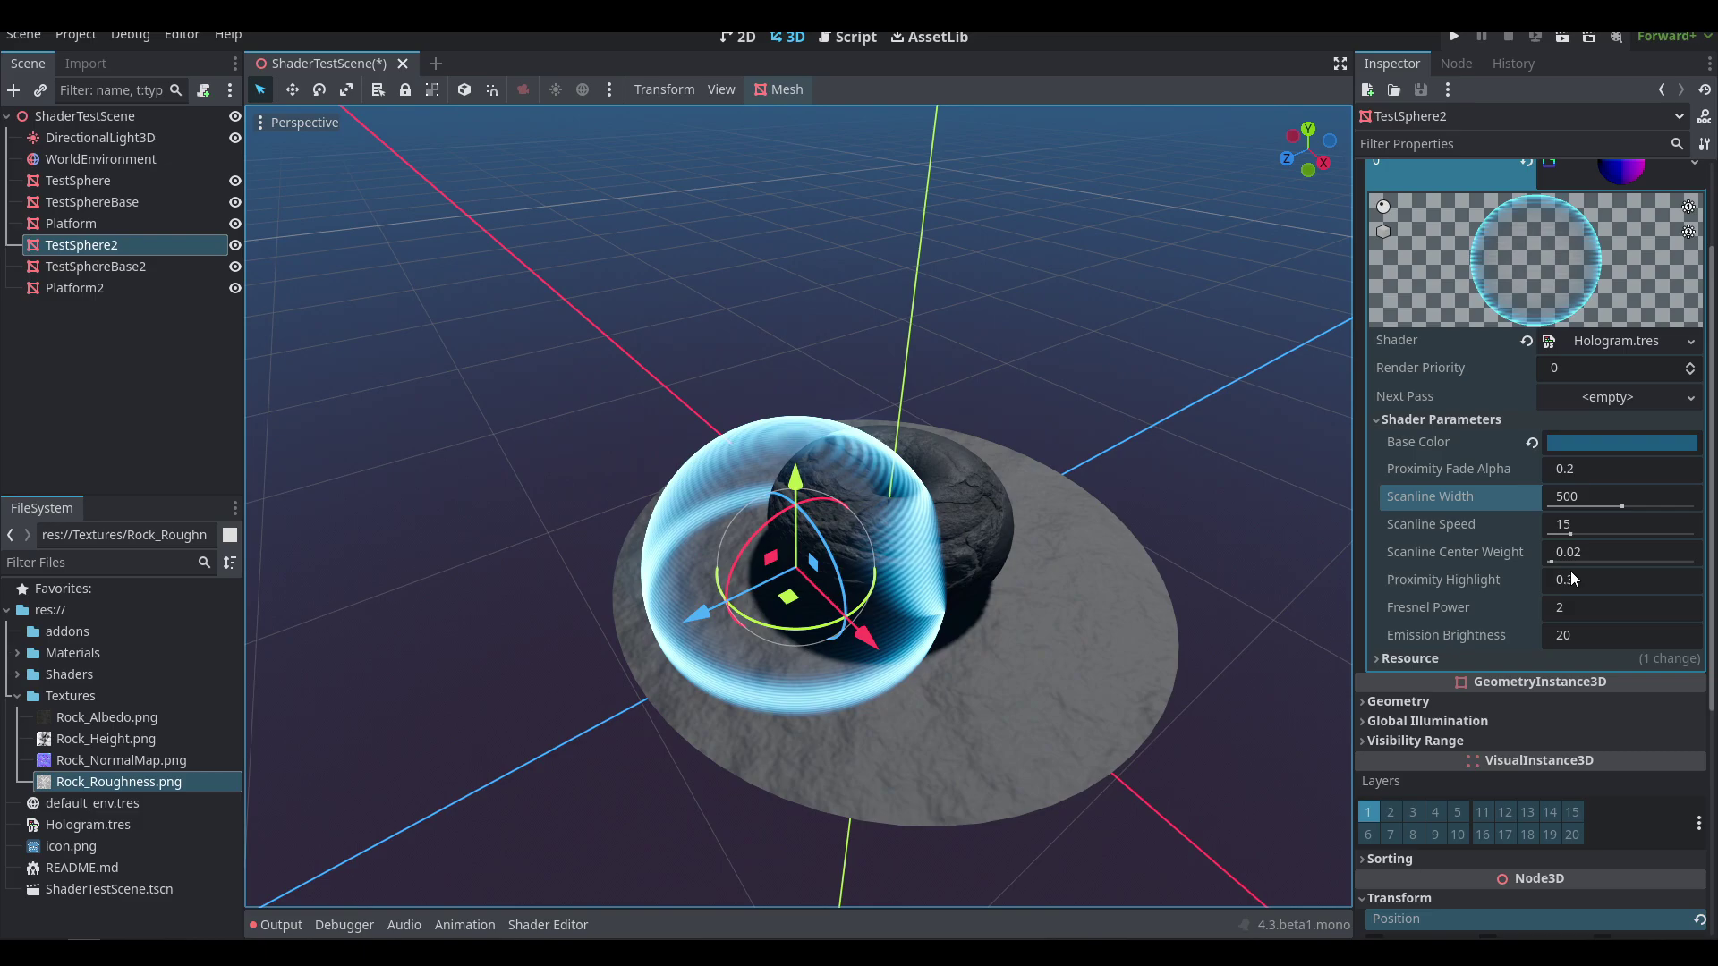
- Raise the Emission Brightness shader parameter to 73.36 and examine the hologram from other angles
drag(1571, 633, 1692, 633)
middle_drag(991, 394, 991, 319)
middle_drag(872, 591, 308, 699)
scroll(900, 546, up, 10)
scroll(886, 626, down, 6)
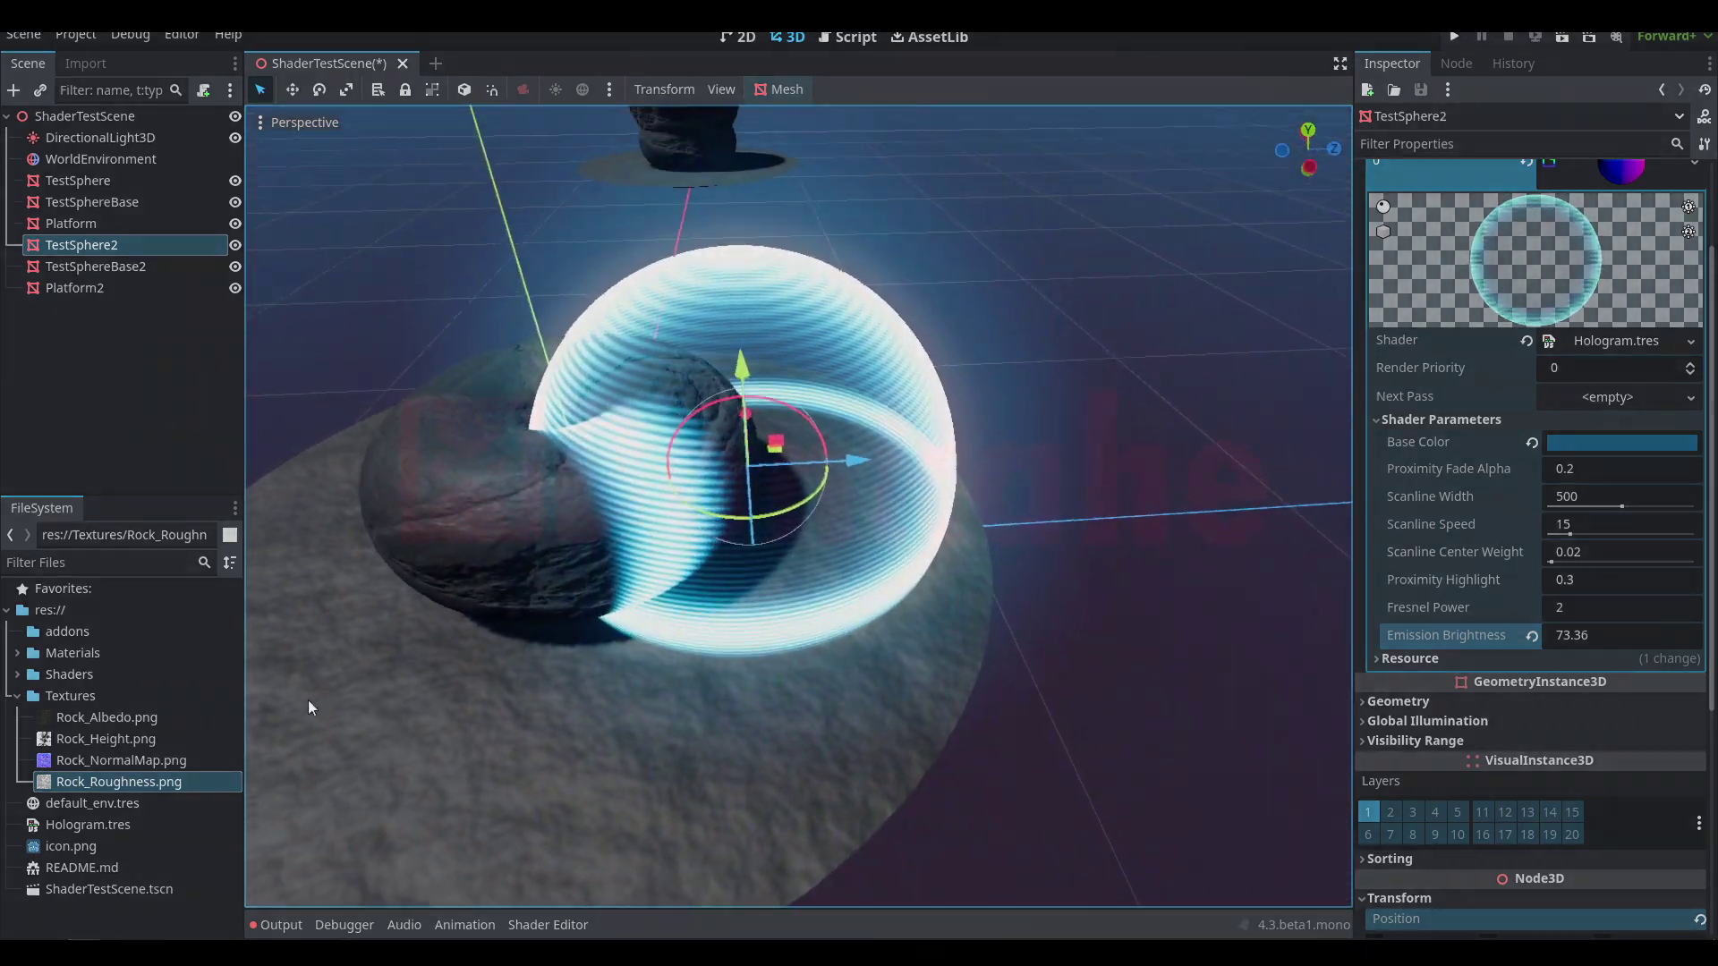